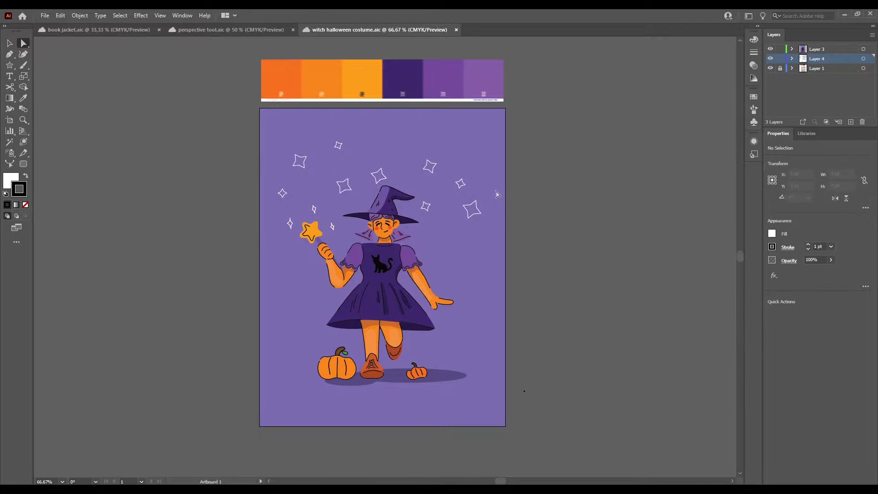
- Hide Layer 4 and Layer 3 to expose the pencil sketch, and activate the Selection tool
click(771, 59)
click(771, 49)
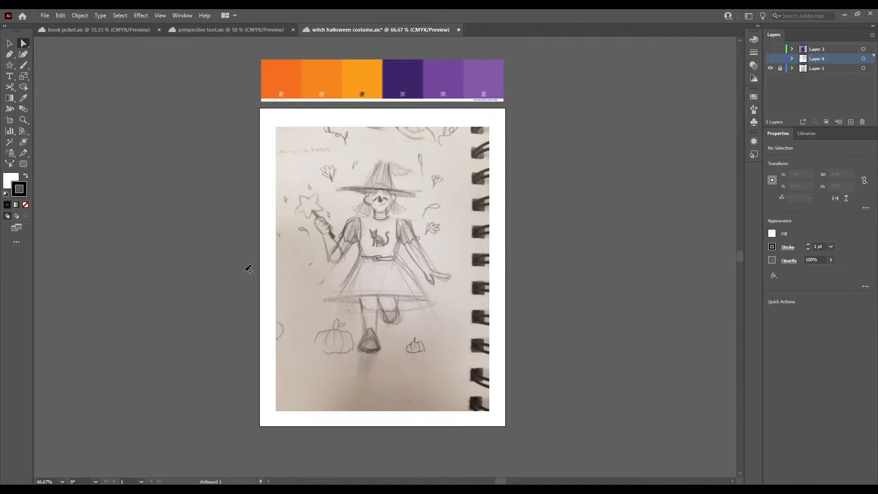
key(v)
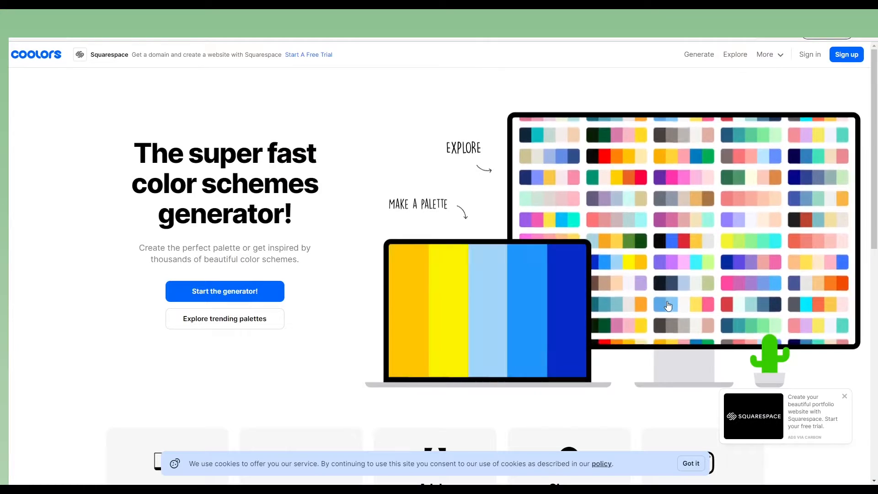
- Switch to Coolors, open the palette generator, and dismiss its welcome dialog and the iOS promotion
click(698, 55)
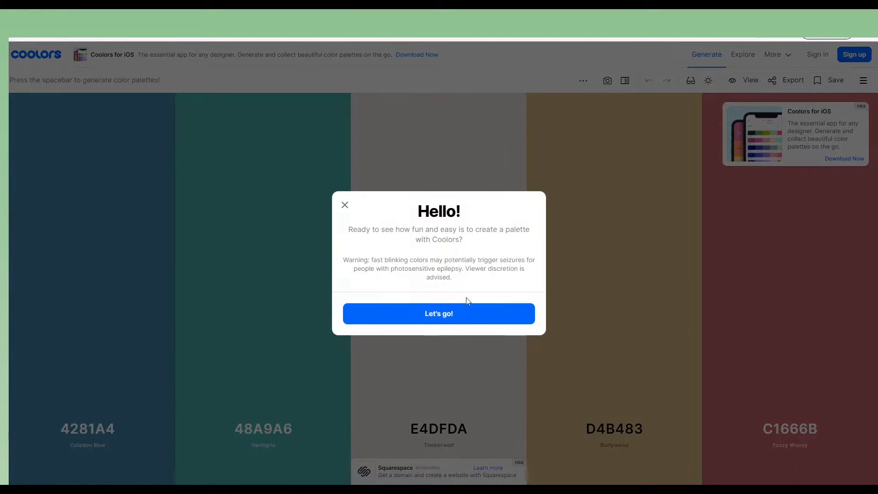
click(344, 206)
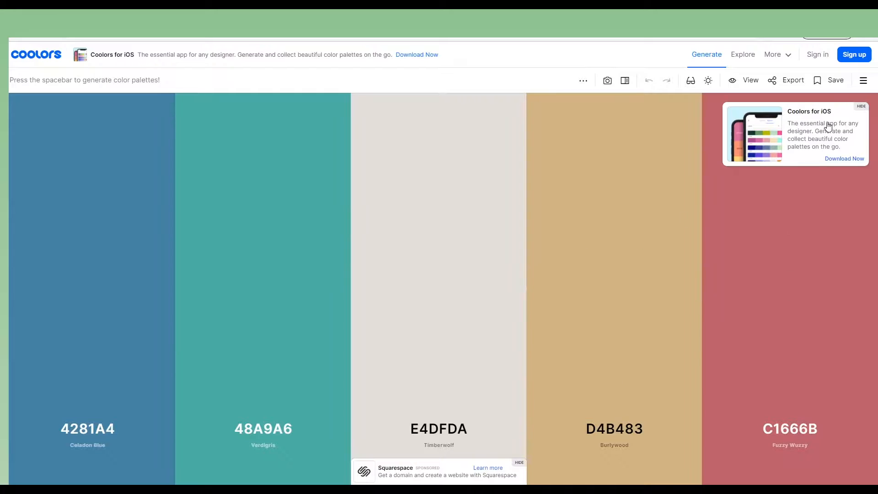
click(856, 110)
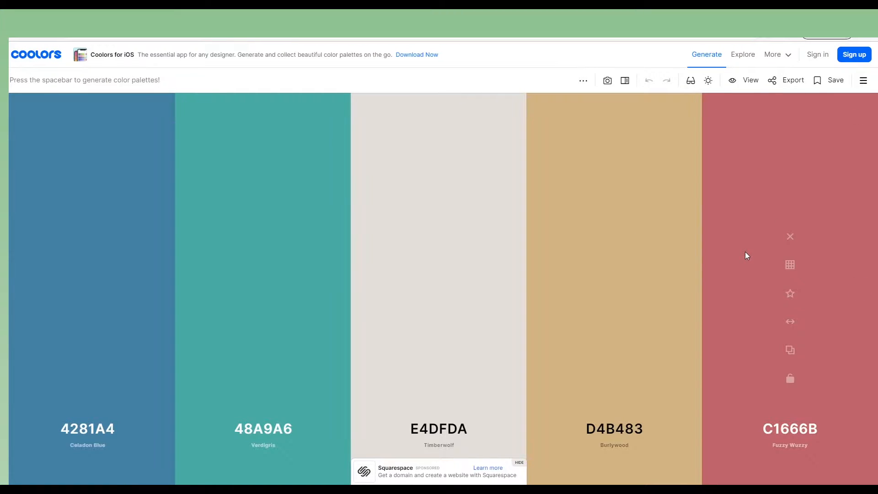
- Browse the trending color palettes on Coolors for inspiration
click(744, 55)
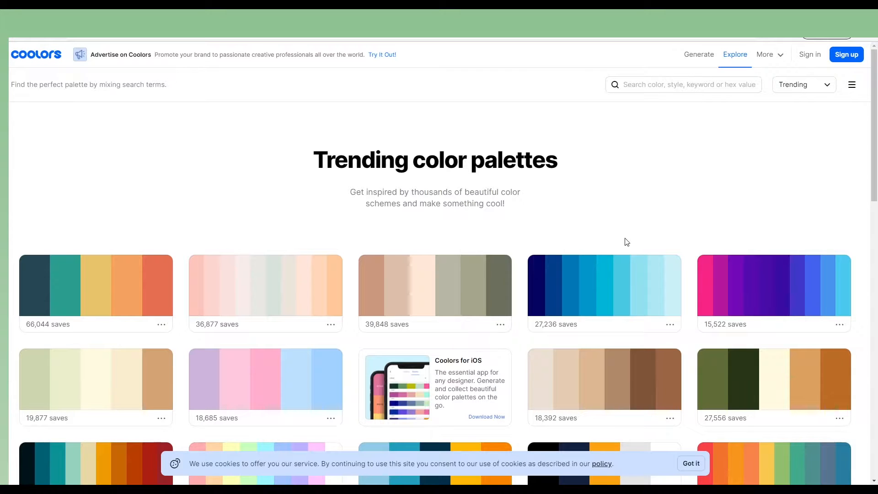
scroll(626, 243, down, 3)
scroll(625, 244, down, 7)
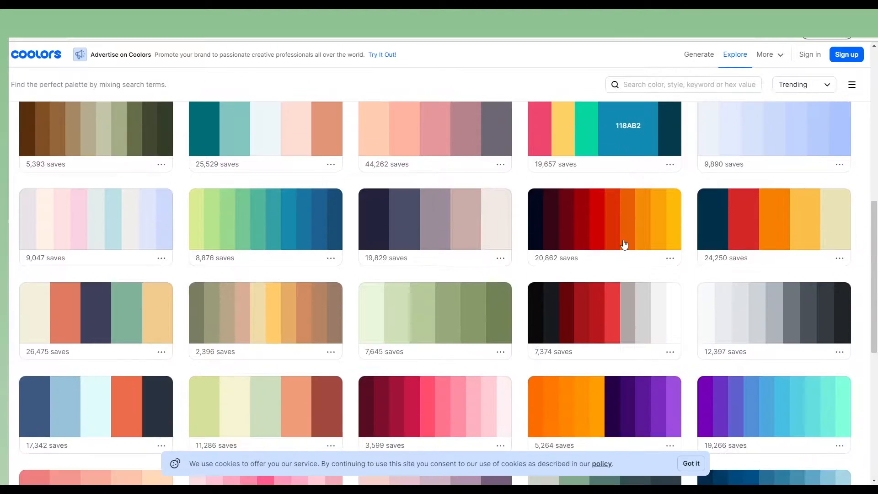
scroll(626, 244, down, 7)
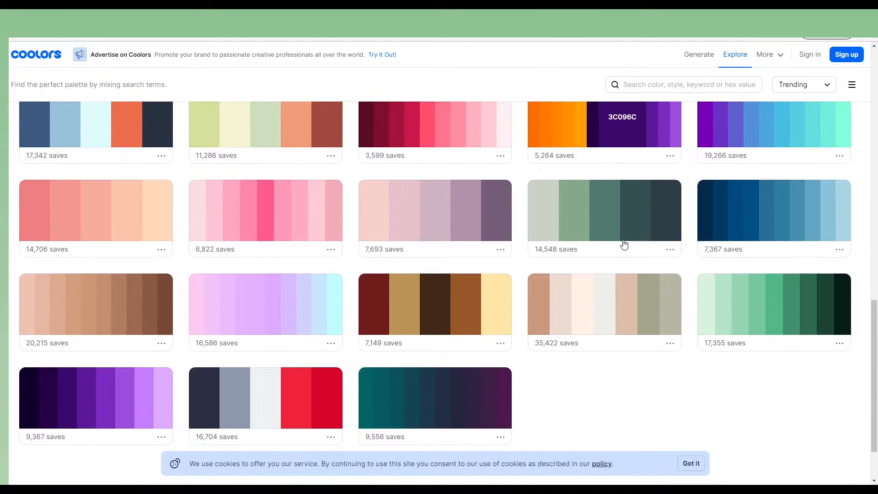
scroll(625, 245, down, 2)
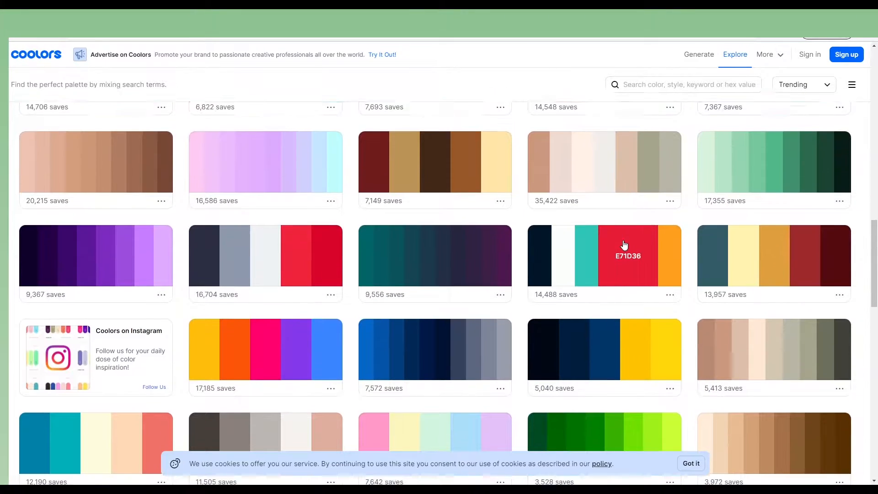
scroll(625, 245, down, 3)
scroll(624, 245, down, 2)
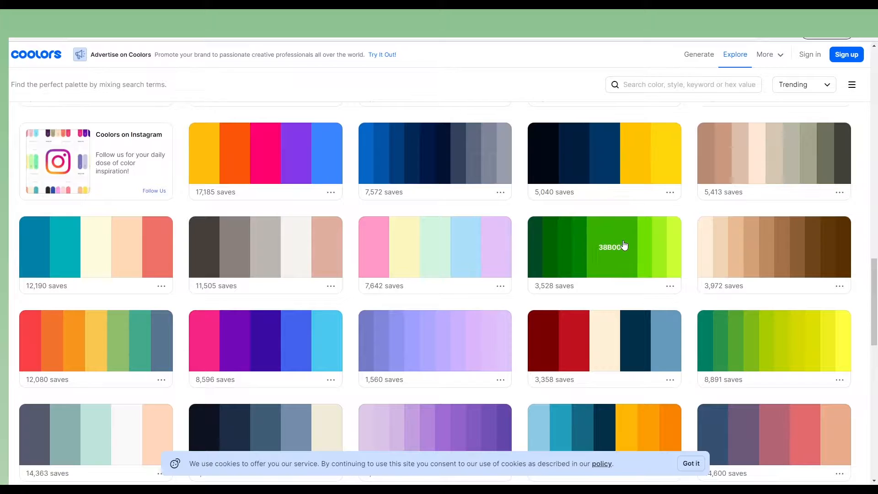
scroll(625, 245, down, 1)
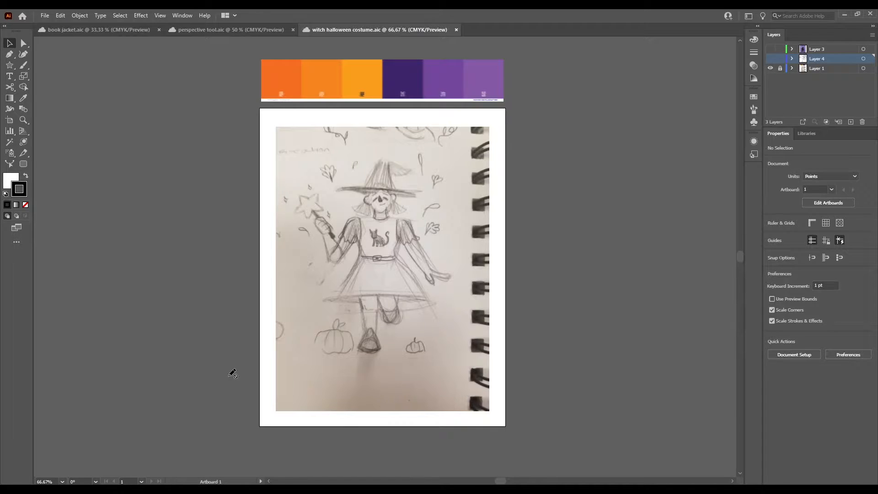
- Show Layer 4 in Illustrator and unite the bodice rectangle and the skirt triangle into one dress shape
click(771, 59)
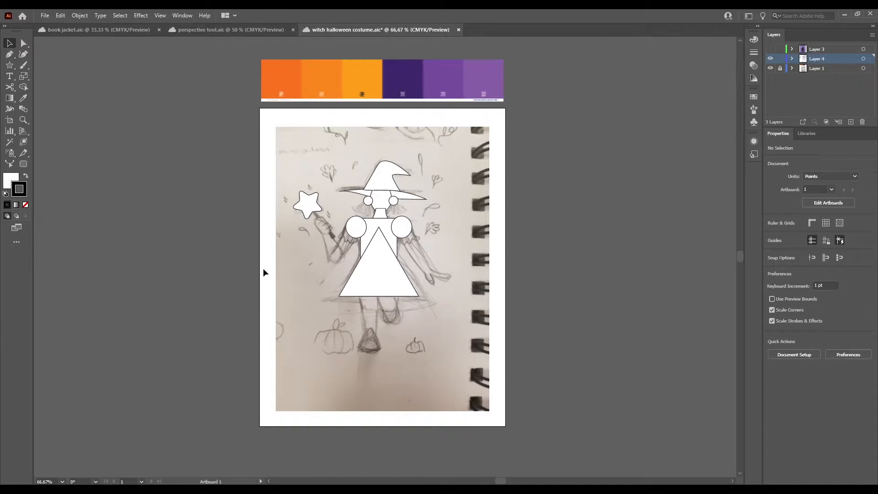
key(ctrl+1)
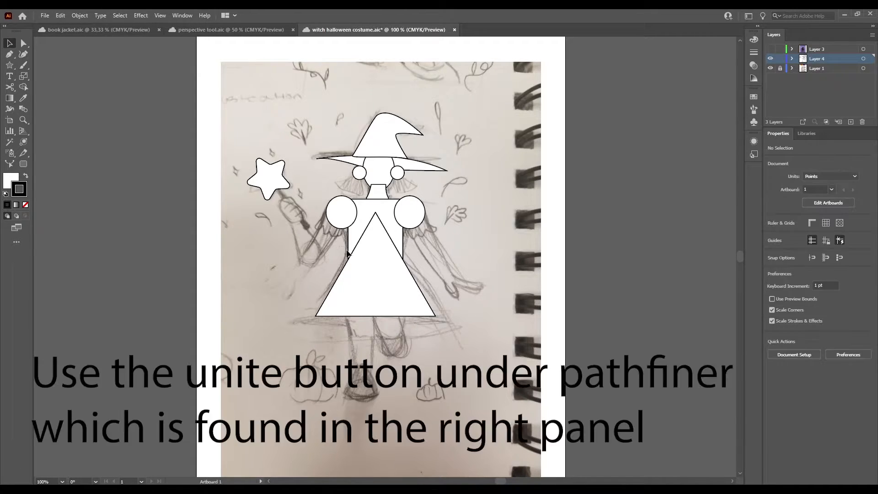
drag(347, 251, 354, 287)
click(773, 351)
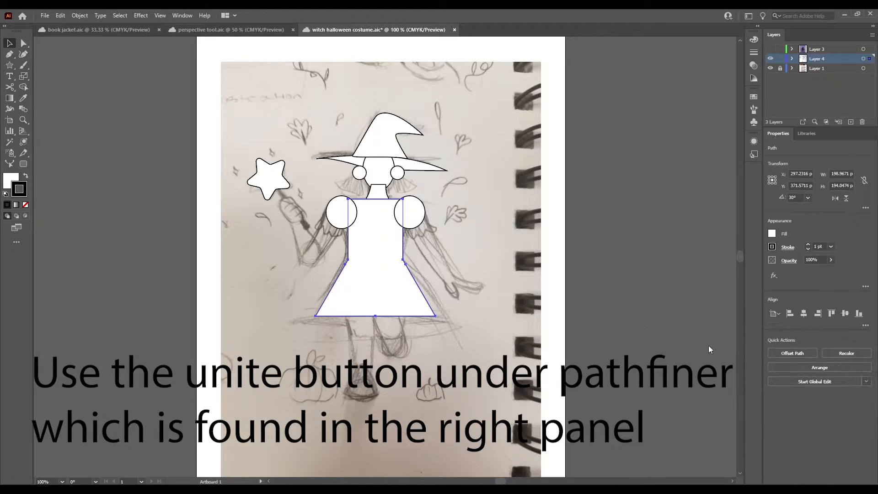
click(492, 308)
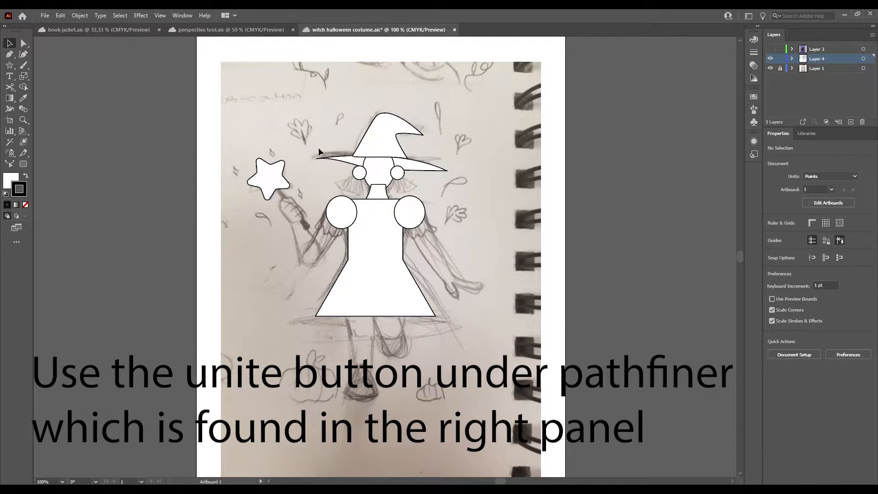
- Arrange the hat, head and ears in front of the neck, and bring the neck in front of the dress
click(376, 196)
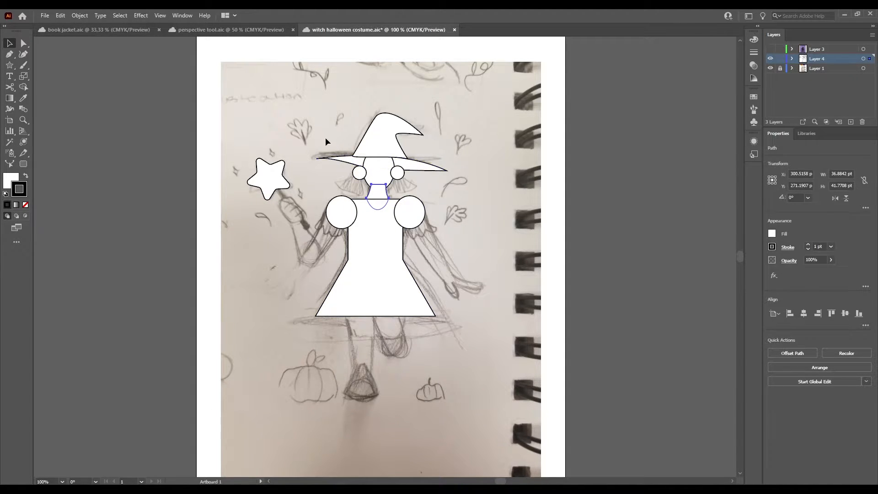
drag(325, 137, 411, 179)
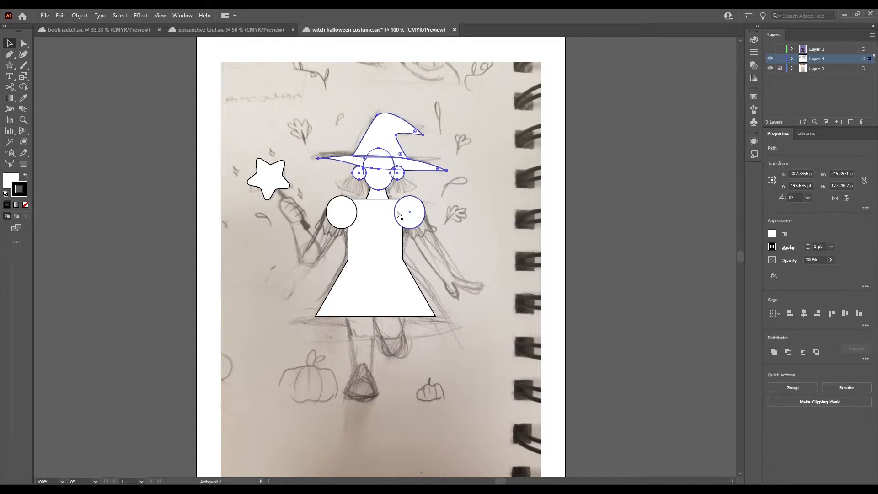
click(457, 252)
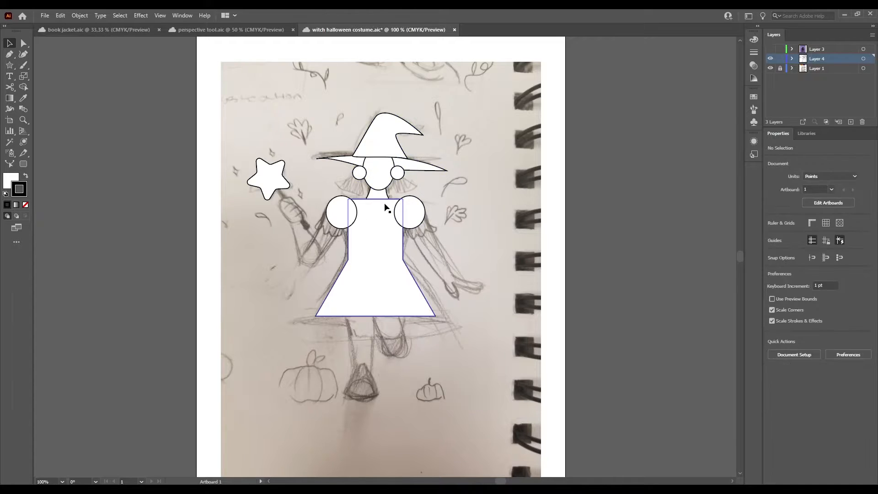
click(381, 205)
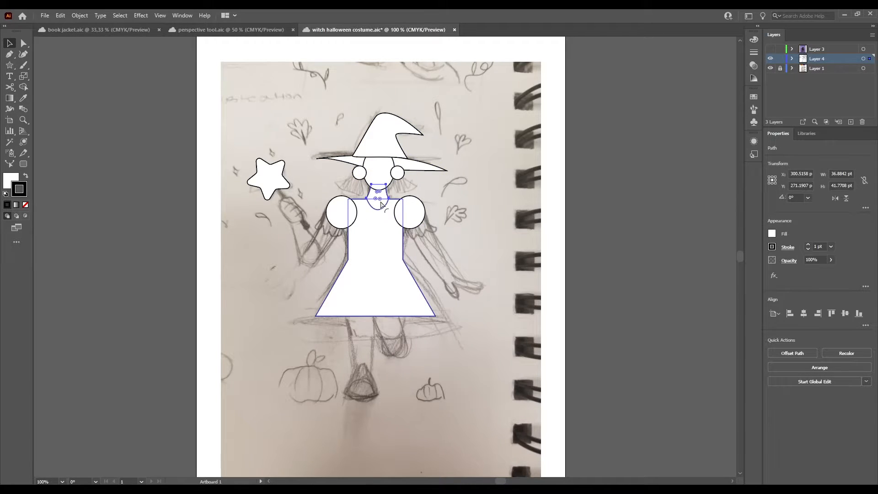
click(453, 285)
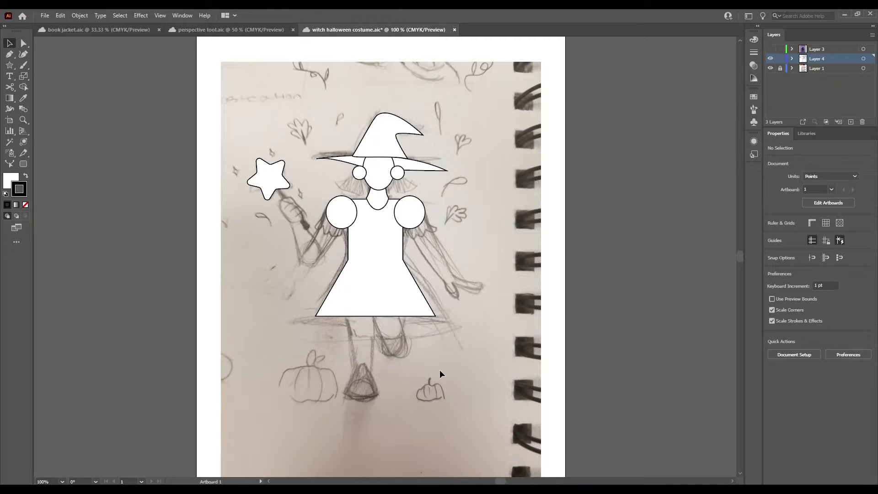
- Activate the Paintbrush tool with no fill for tracing the sleeve ruffles
key(ctrl+plus)
key(ctrl+plus)
key(ctrl+plus)
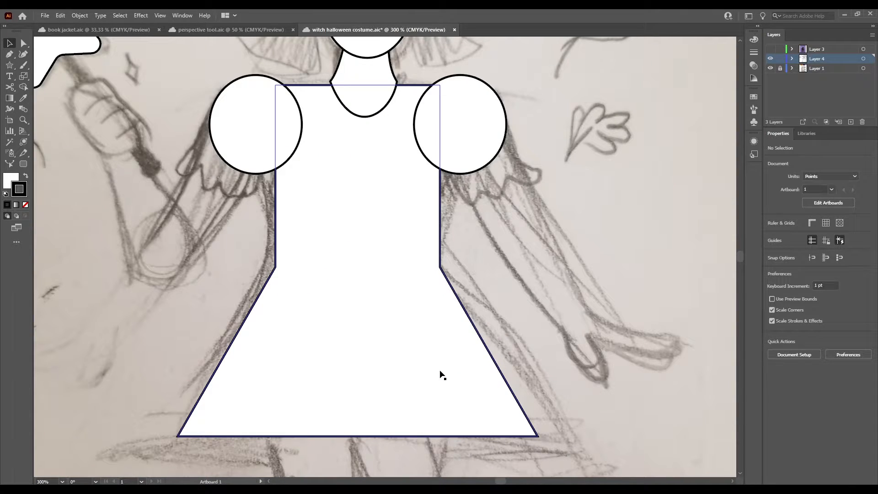
mouse_move(417, 211)
mouse_down()
mouse_move(379, 270)
mouse_move(379, 287)
mouse_up()
key(b)
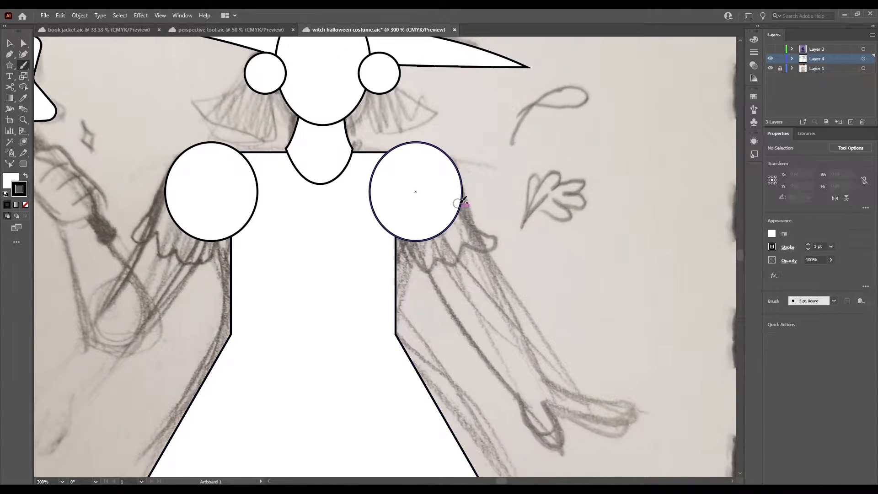
key(slash)
mouse_move(462, 204)
mouse_down()
mouse_move(486, 236)
mouse_move(469, 252)
mouse_up()
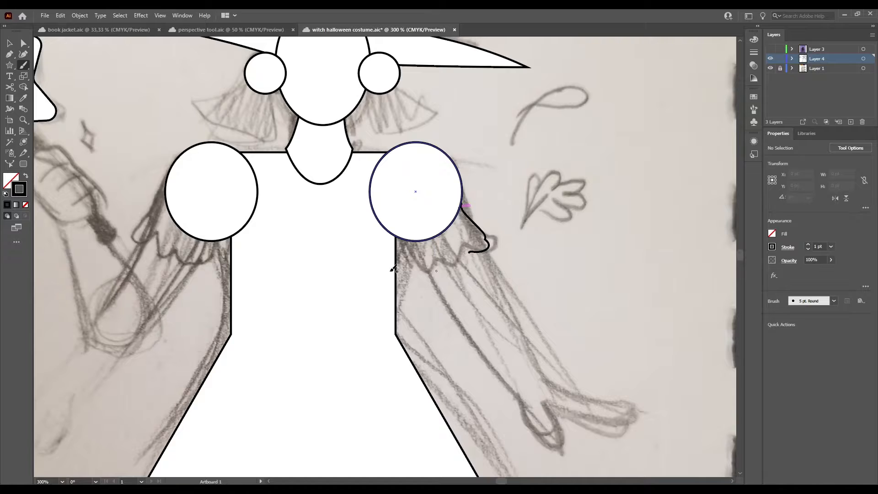
drag(224, 259, 222, 349)
key(ctrl+z)
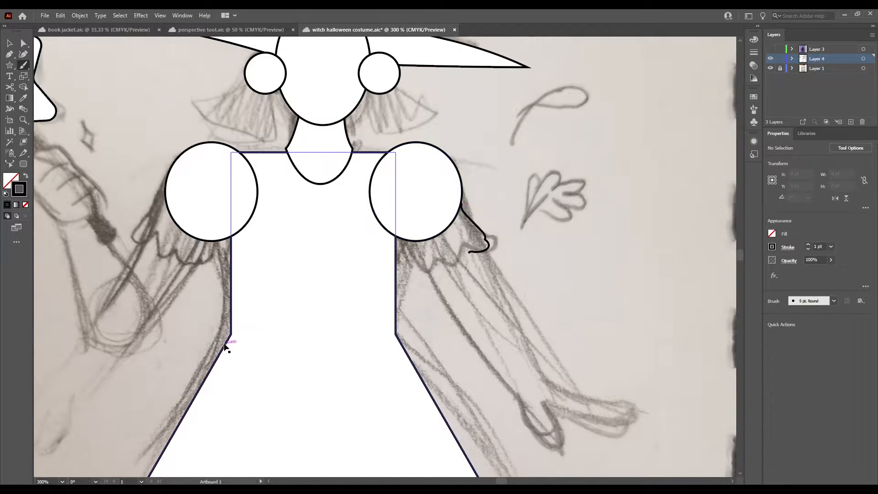
key(ctrl+z)
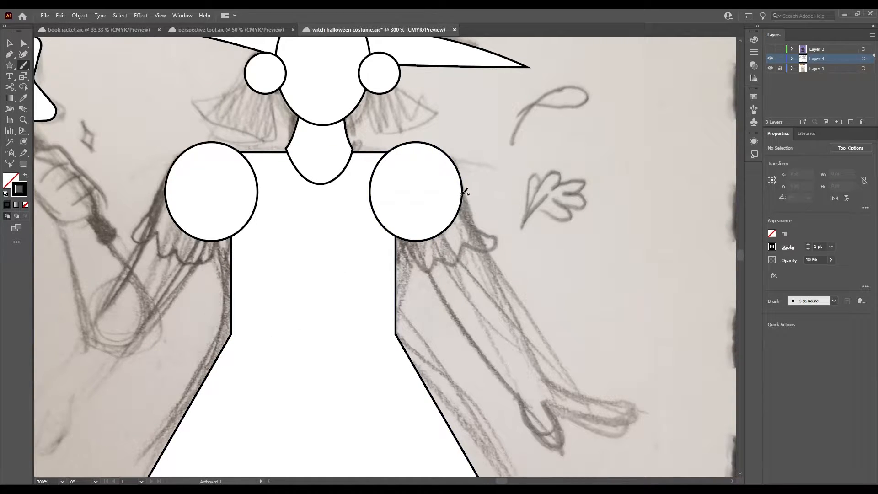
- Paint a wavy ruffle outline beneath the puff sleeve above the straight outstretched arm, following the sketch
mouse_move(463, 192)
mouse_down()
mouse_move(492, 229)
mouse_move(486, 250)
mouse_move(422, 268)
mouse_move(407, 238)
mouse_up()
mouse_move(169, 173)
mouse_down()
mouse_move(125, 237)
mouse_move(154, 234)
mouse_move(169, 257)
mouse_up()
key(ctrl+z)
key(ctrl+z)
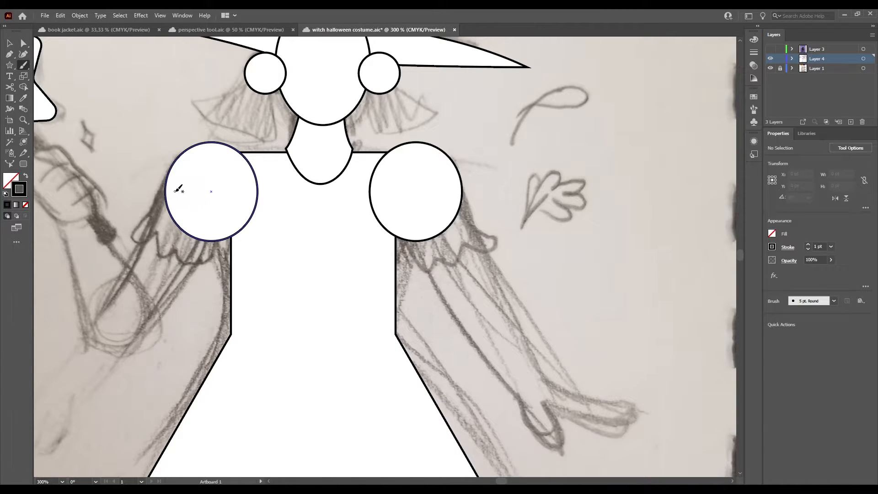
key(ctrl+shift+z)
key(ctrl+shift+z)
key(ctrl+z)
- Paint a matching wavy ruffle outline beneath the puff sleeve on the wand-holding side
drag(166, 177, 140, 218)
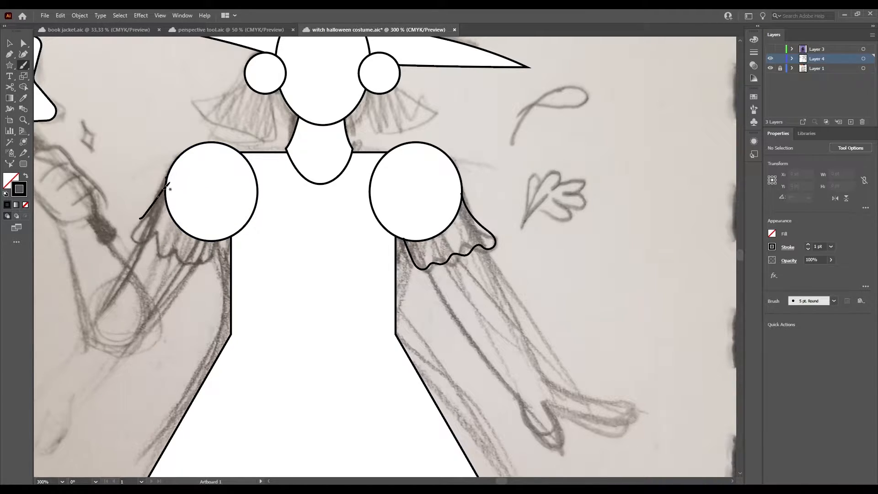
key(ctrl+z)
mouse_move(166, 182)
mouse_down()
mouse_move(144, 245)
mouse_move(203, 269)
mouse_move(222, 240)
mouse_up()
- Trace the straight outstretched arm and hand with the Paintbrush, running the outline up inside the sleeve ruffle
drag(355, 243, 307, 178)
drag(429, 296, 535, 273)
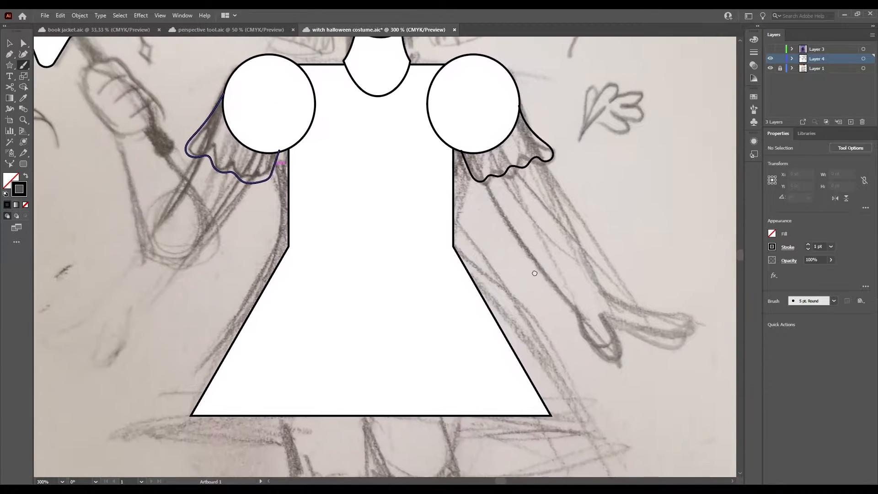
drag(428, 434, 433, 179)
drag(516, 139, 353, 272)
drag(404, 74, 317, 228)
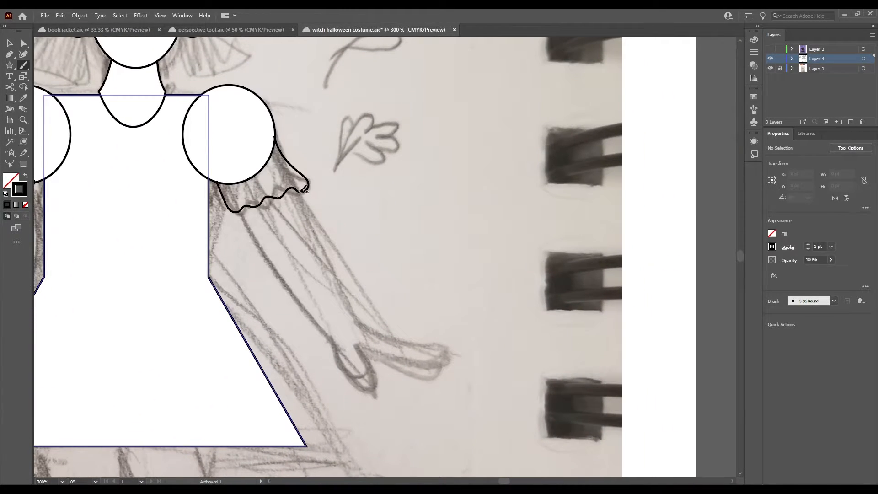
mouse_move(304, 190)
mouse_down()
mouse_move(362, 325)
mouse_move(447, 356)
mouse_move(430, 365)
mouse_move(367, 344)
mouse_move(376, 369)
mouse_move(366, 387)
mouse_up()
key(ctrl+z)
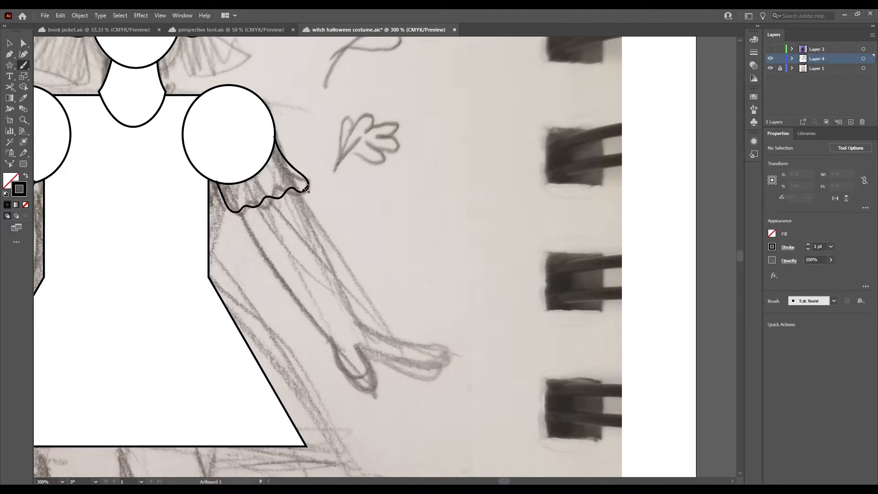
mouse_move(301, 192)
mouse_down()
mouse_move(333, 270)
mouse_move(388, 337)
mouse_move(440, 360)
mouse_move(408, 366)
mouse_move(371, 350)
mouse_move(374, 372)
mouse_move(355, 381)
mouse_move(245, 200)
mouse_move(276, 182)
mouse_move(288, 186)
mouse_up()
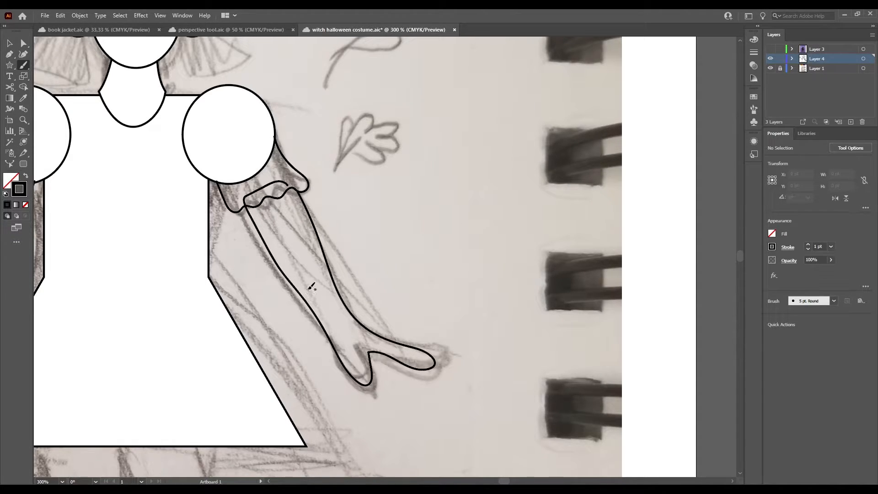
- Select the traced arm outline and join its open ends into a closed path
key(v)
click(331, 276)
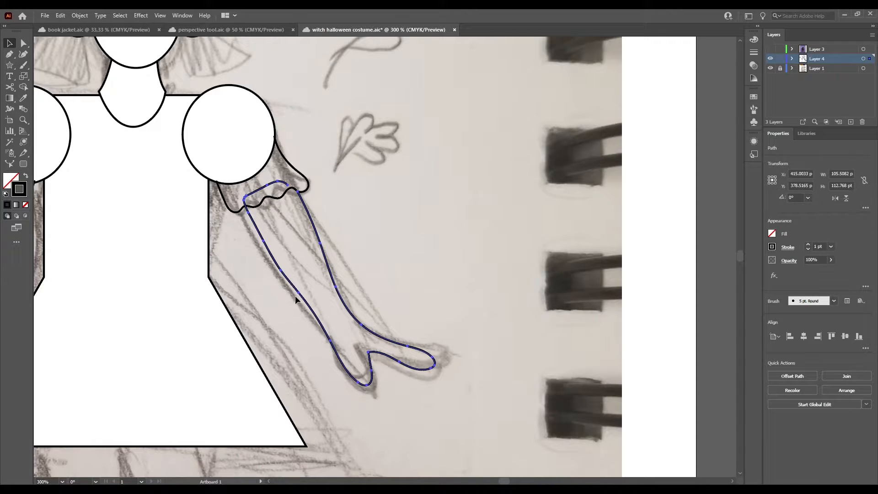
key(ctrl+j)
key(ctrl+j)
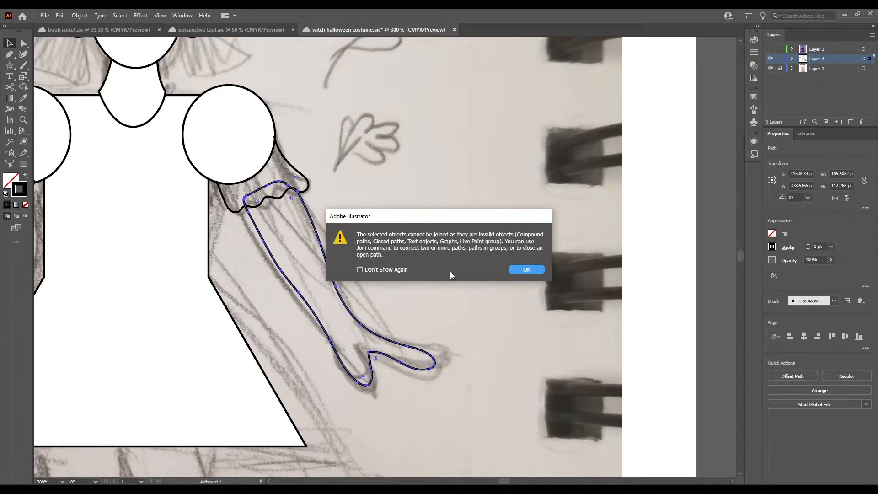
click(521, 271)
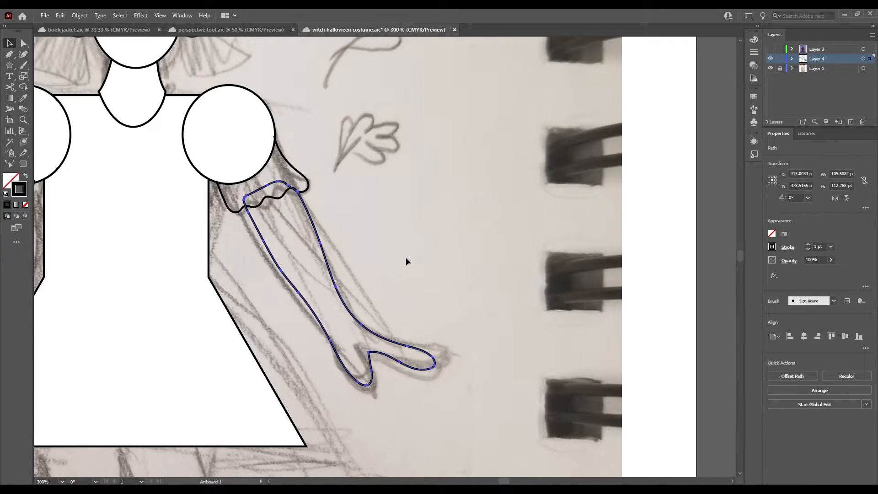
drag(362, 254, 480, 279)
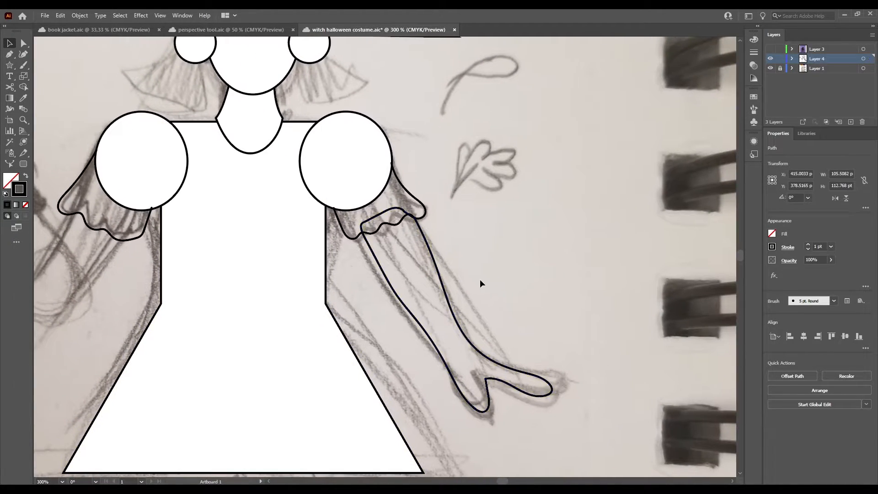
- Paint the upper arm outline on the wand-holding side, from inside the sleeve ruffle down around the elbow, and close it
click(479, 279)
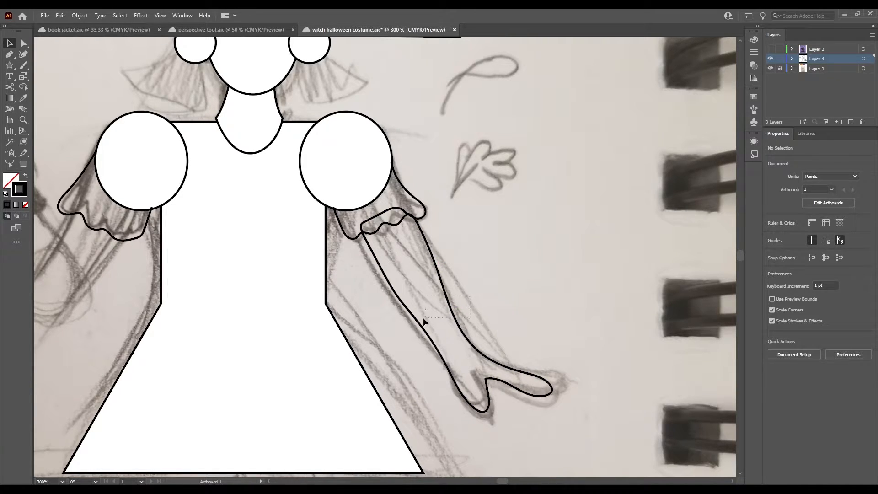
mouse_move(423, 318)
mouse_down()
mouse_move(602, 281)
mouse_move(655, 300)
mouse_up()
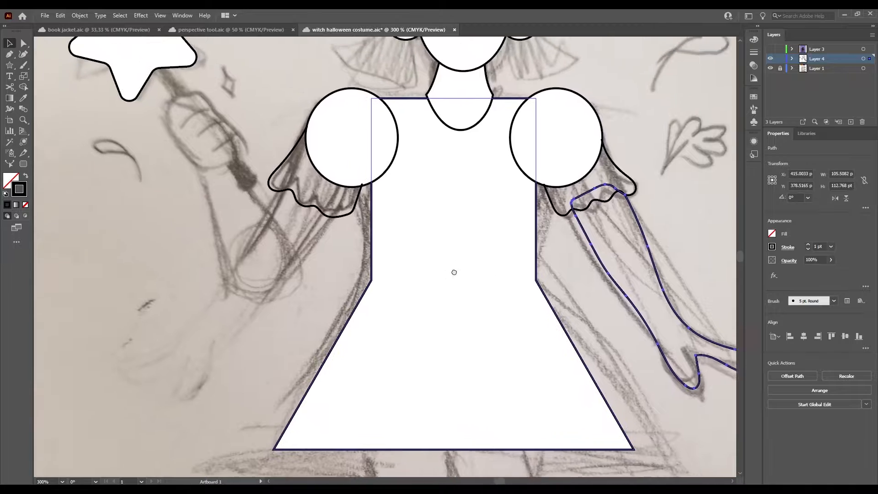
drag(453, 272, 629, 320)
drag(468, 296, 399, 307)
key(b)
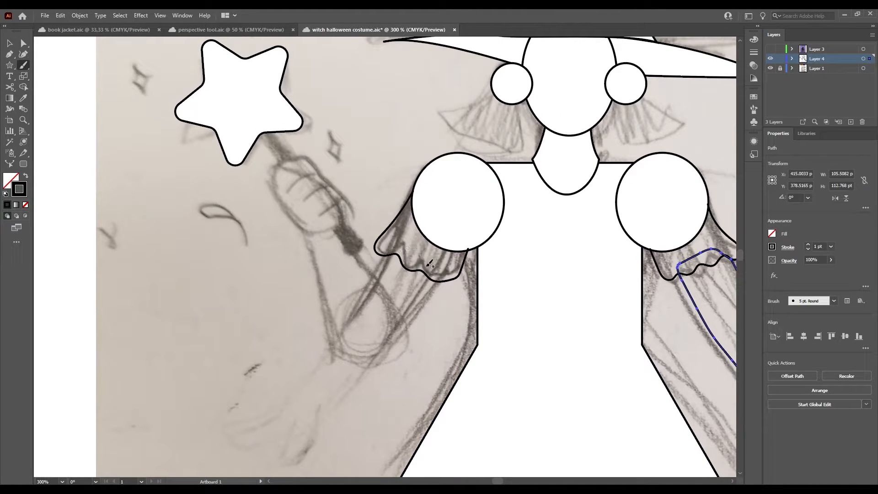
mouse_move(441, 277)
mouse_down()
mouse_move(364, 361)
mouse_move(339, 349)
mouse_move(345, 322)
mouse_move(401, 247)
mouse_move(442, 275)
mouse_up()
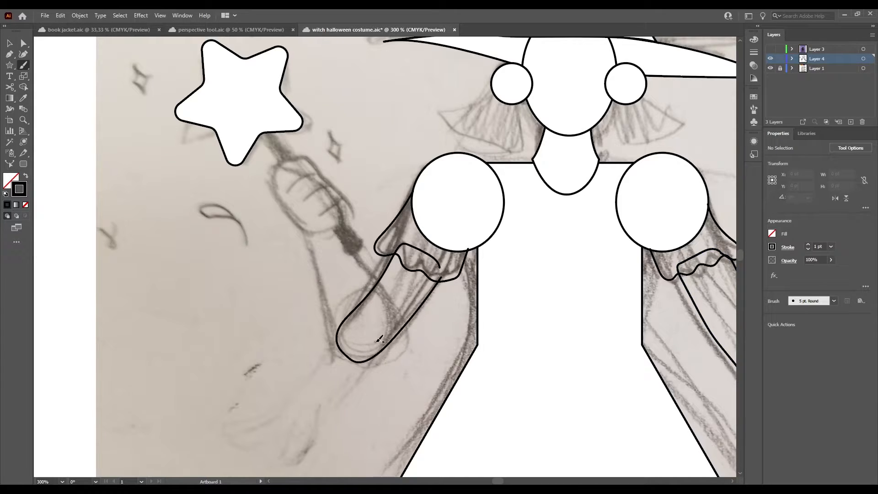
key(v)
drag(436, 315, 397, 310)
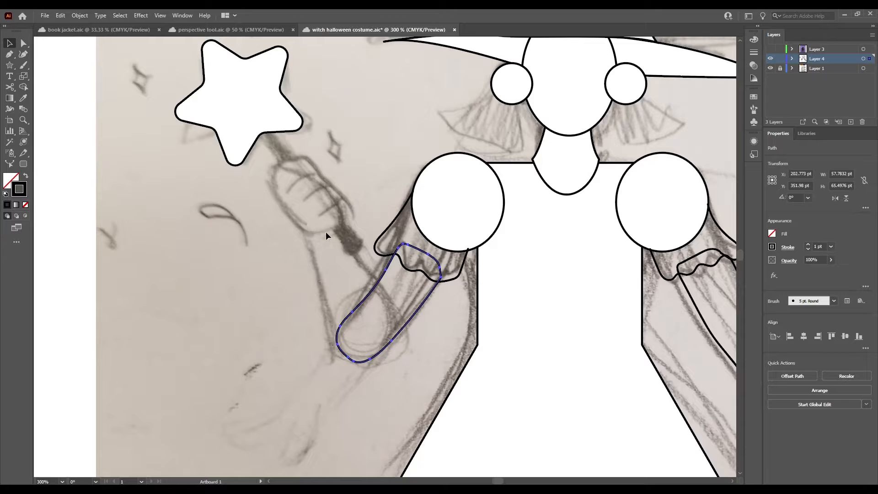
- Paint the raised forearm outline on the wand-holding side from the wrist around the elbow, redoing the unsatisfactory stroke
key(b)
drag(305, 229, 338, 359)
key(ctrl+z)
mouse_move(301, 228)
mouse_down()
mouse_move(389, 355)
mouse_move(362, 251)
mouse_move(337, 225)
mouse_move(393, 344)
mouse_move(337, 320)
mouse_move(304, 229)
mouse_up()
key(ctrl+z)
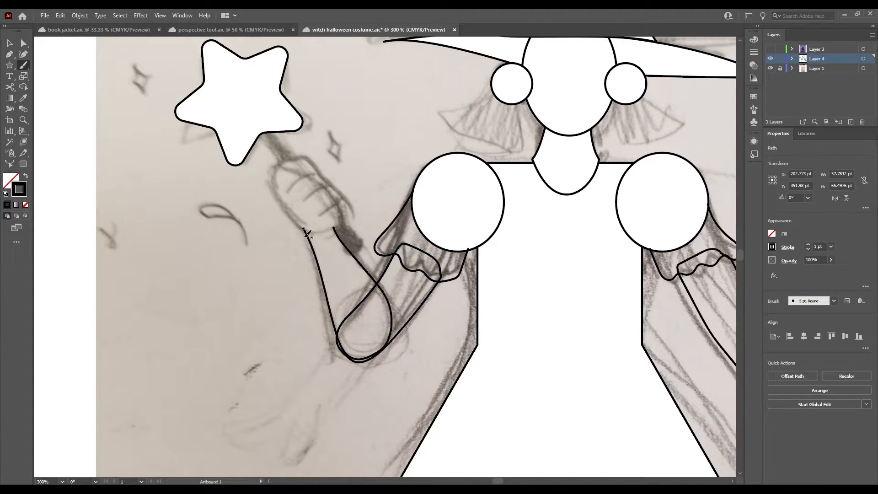
- Paint the fist gripping the wand with bumpy fingers, and join the open ends of the hand and forearm outlines
mouse_move(274, 168)
mouse_down()
mouse_move(304, 227)
mouse_move(340, 207)
mouse_move(317, 172)
mouse_move(279, 162)
mouse_up()
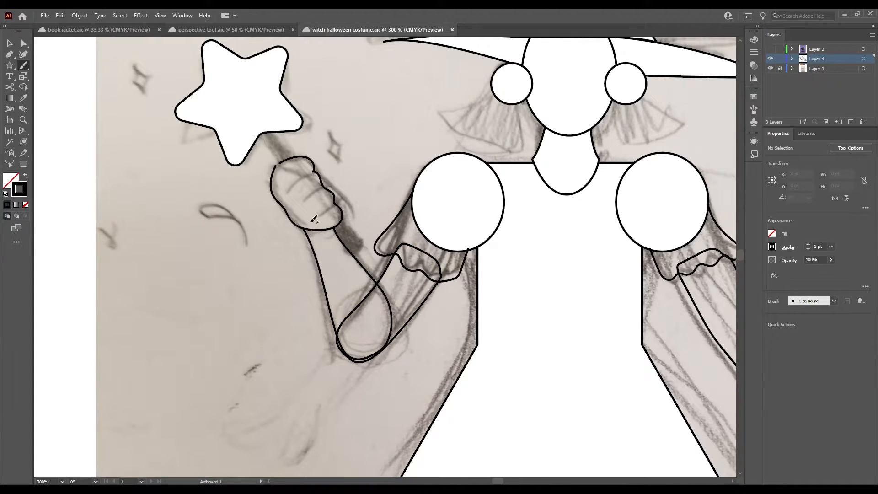
key(v)
click(289, 221)
key(ctrl+j)
click(324, 274)
key(ctrl+j)
- Paint the standing leg's side lines and the raised leg's rounded outline, starting both inside the dress hem
click(423, 358)
mouse_move(423, 358)
mouse_down()
mouse_move(426, 396)
mouse_move(391, 152)
mouse_move(346, 148)
mouse_up()
key(b)
mouse_move(358, 93)
mouse_down()
mouse_move(386, 239)
mouse_move(367, 153)
mouse_move(380, 257)
mouse_up()
key(ctrl+z)
mouse_move(442, 96)
mouse_down()
mouse_move(428, 261)
mouse_move(464, 80)
mouse_move(448, 85)
mouse_up()
- Select the raised leg outline and join its ends into a closed path
key(v)
click(491, 170)
key(ctrl+j)
drag(491, 179, 400, 295)
key(ctrl+j)
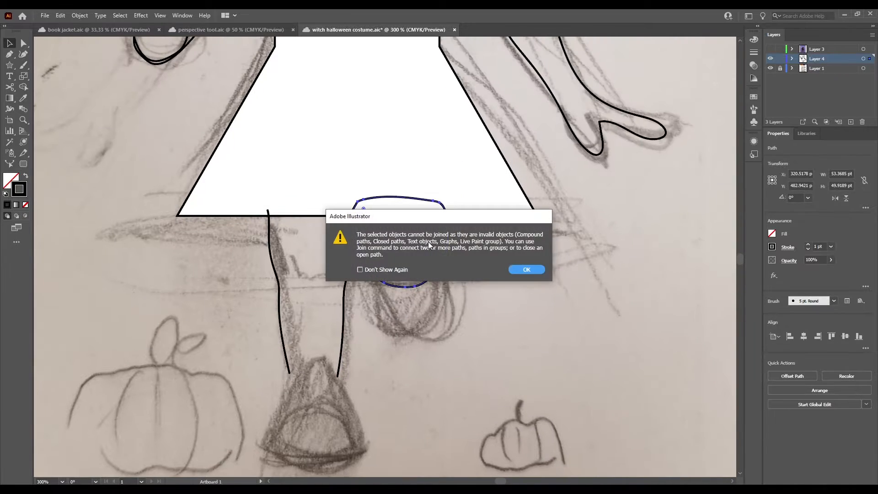
key(Return)
- Paint the standing foot's shoe over the sketch with a rounded toe cap, two flared sides and a tongue at the ankle
click(398, 358)
key(b)
drag(398, 359, 488, 265)
mouse_move(443, 359)
mouse_down()
mouse_move(374, 342)
mouse_move(437, 364)
mouse_up()
drag(426, 282, 440, 363)
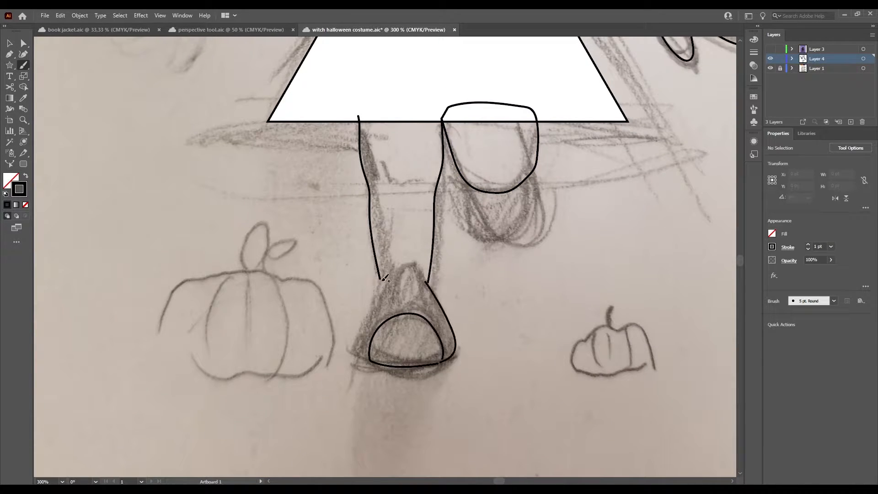
drag(381, 280, 367, 360)
mouse_move(424, 281)
mouse_down()
mouse_move(414, 257)
mouse_move(383, 281)
mouse_up()
- Bridge the bottom of the standing foot's shoe with a curved Pen segment and join the side and tongue paths
drag(455, 263, 406, 286)
key(p)
click(319, 383)
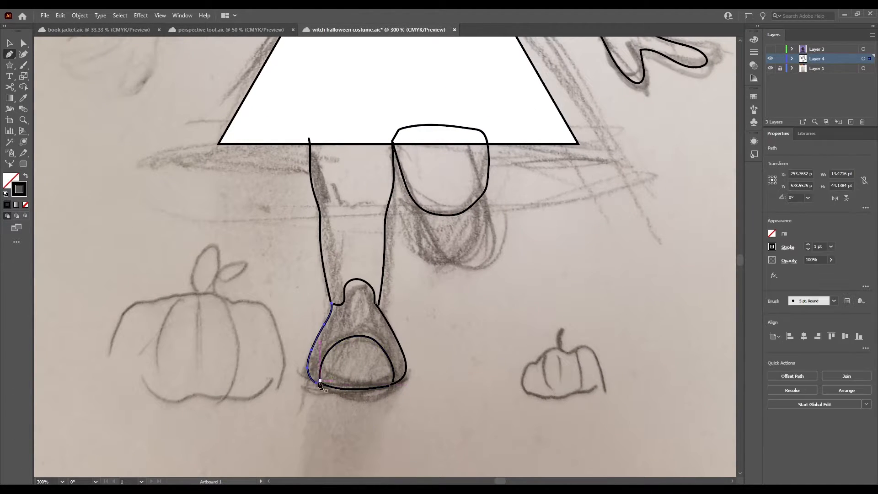
drag(391, 385, 414, 379)
key(v)
click(425, 396)
click(374, 295)
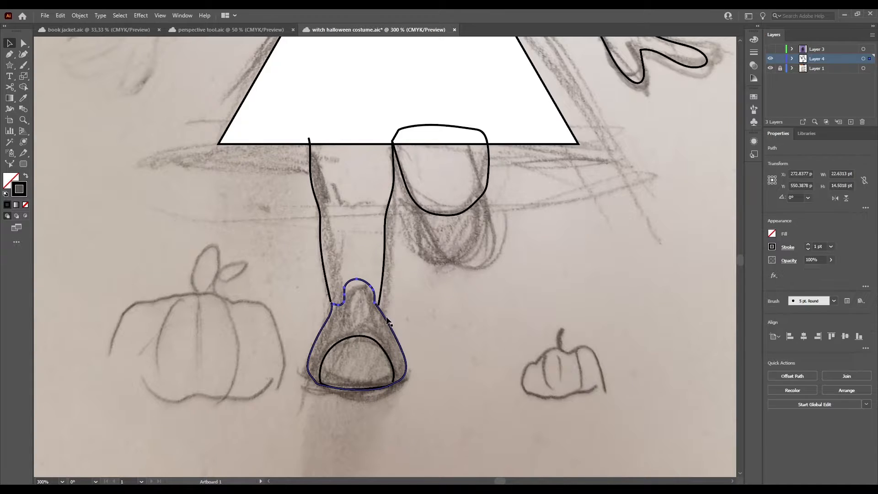
shift+click(387, 318)
key(ctrl+j)
click(424, 302)
key(b)
mouse_move(423, 263)
mouse_down()
mouse_move(404, 316)
mouse_move(409, 248)
mouse_up()
key(v)
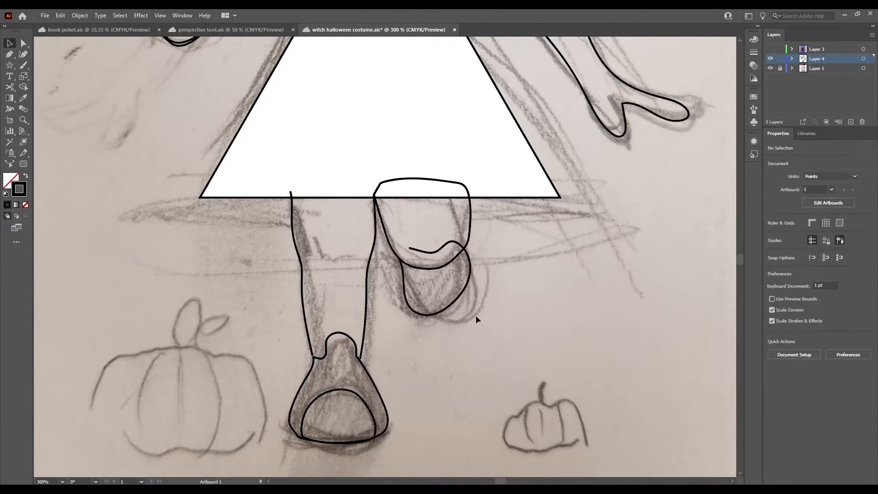
mouse_move(464, 332)
mouse_down()
mouse_move(461, 343)
mouse_move(411, 323)
mouse_up()
key(ctrl+z)
- Paint the shoe outline beneath the raised leg with a wavy upper edge and join its ends into a closed path
key(b)
mouse_move(346, 248)
mouse_down()
mouse_move(413, 279)
mouse_move(360, 241)
mouse_up()
key(v)
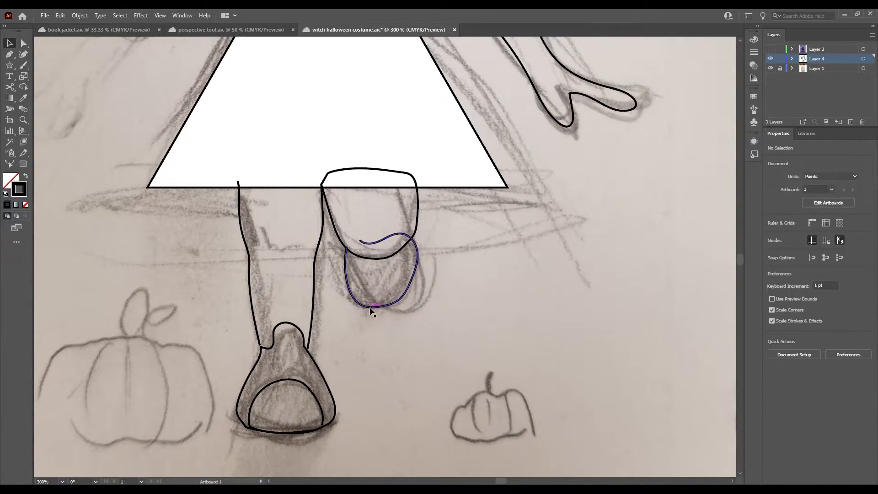
click(371, 308)
key(ctrl+j)
key(ctrl+j)
click(526, 269)
- Draw a downward-bowed curve beneath the dress with the Pen tool, connecting the two bottom corners of the skirt
key(ctrl+minus)
key(ctrl+minus)
key(ctrl+minus)
click(448, 250)
drag(323, 218, 304, 328)
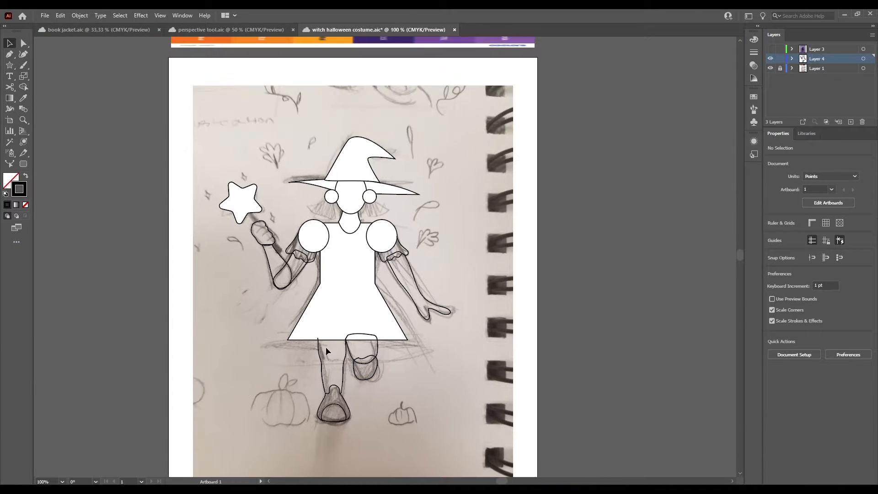
key(p)
click(407, 340)
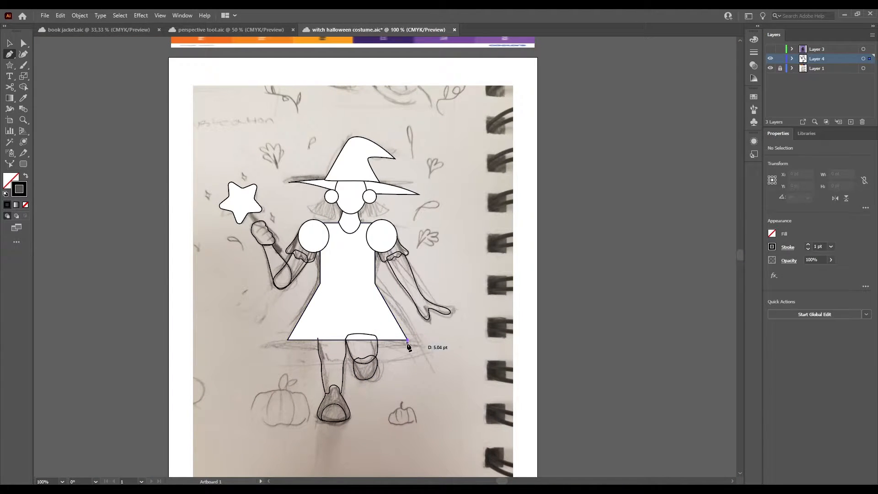
click(289, 340)
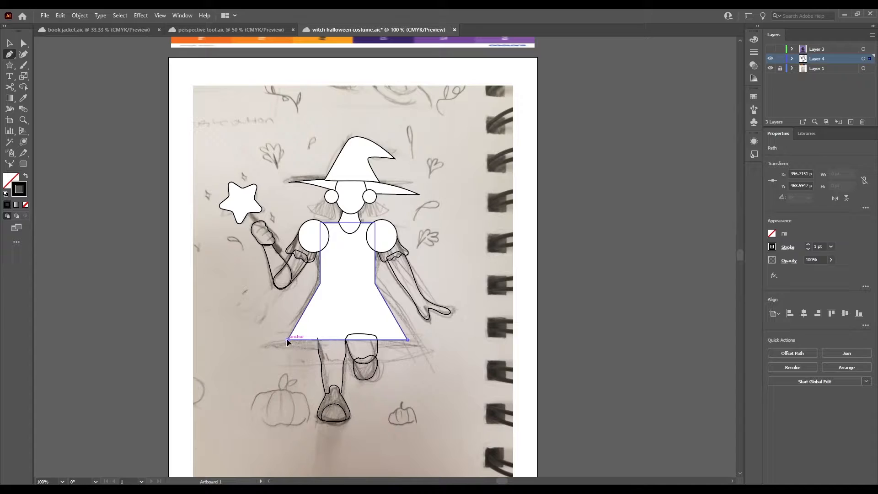
drag(287, 341, 214, 318)
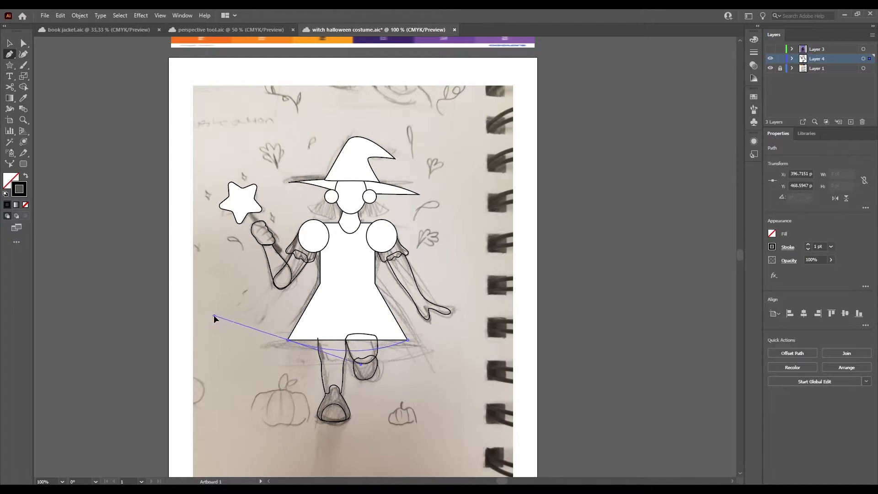
click(377, 351)
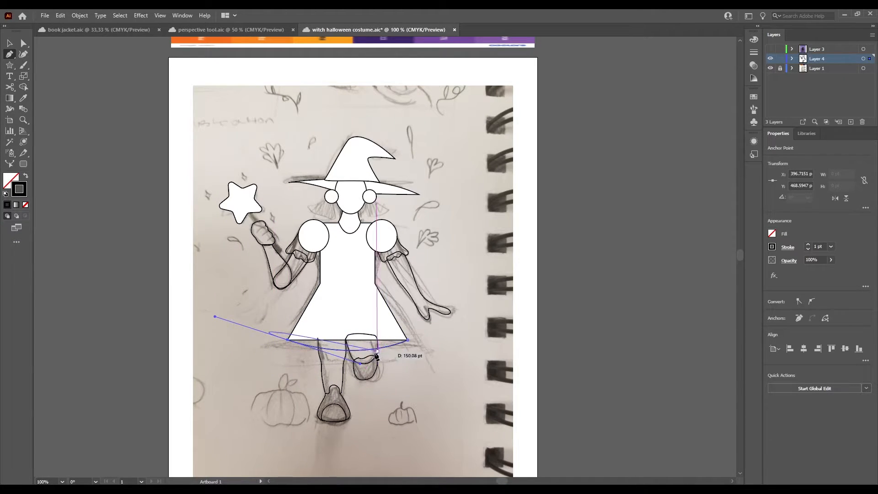
key(ctrl+z)
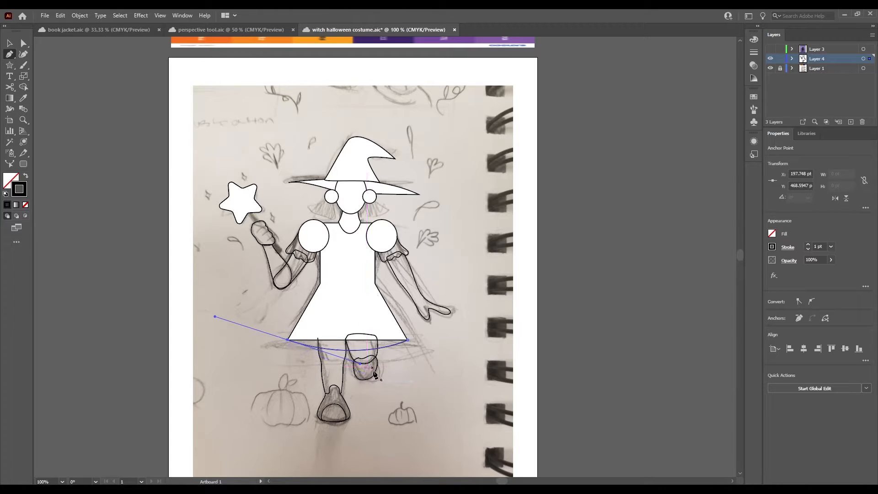
key(v)
click(425, 390)
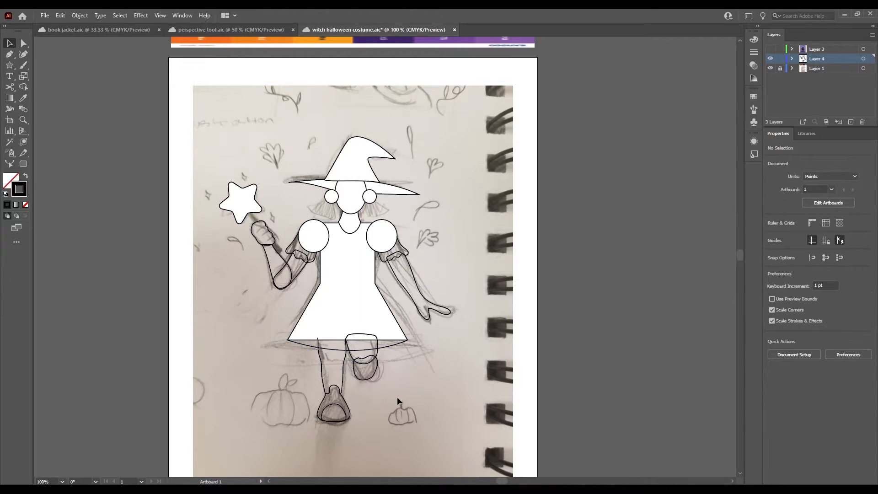
- Cut the dress outline at both bottom corners with the Scissors tool to separate the straight hem line
click(381, 326)
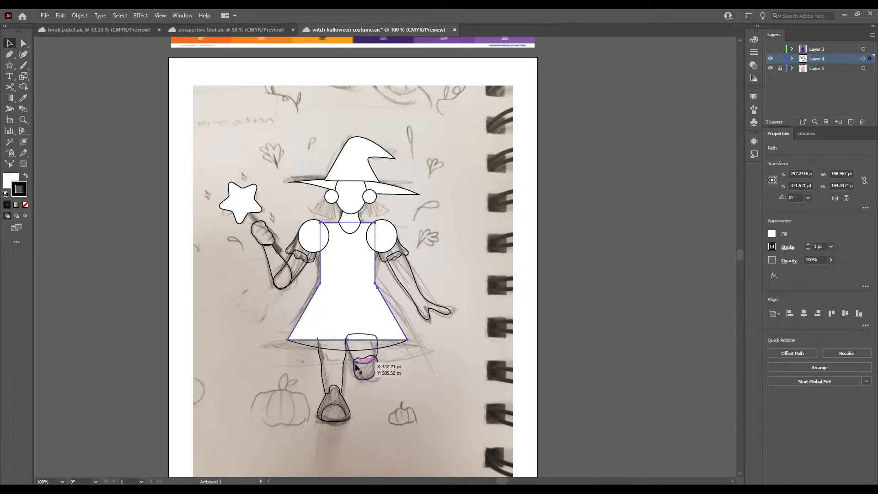
key(c)
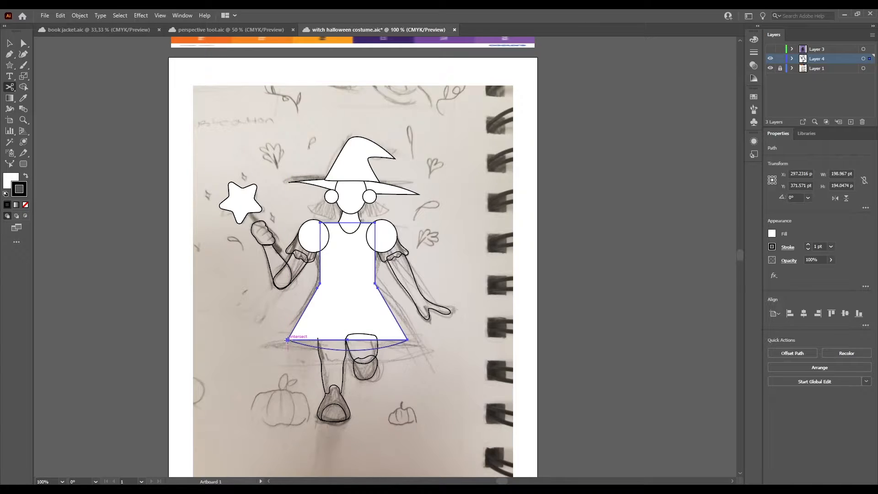
click(314, 351)
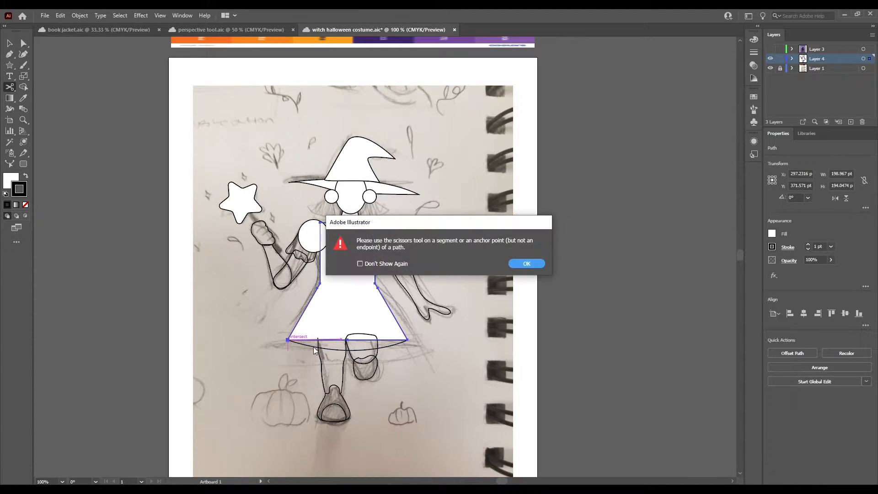
click(525, 265)
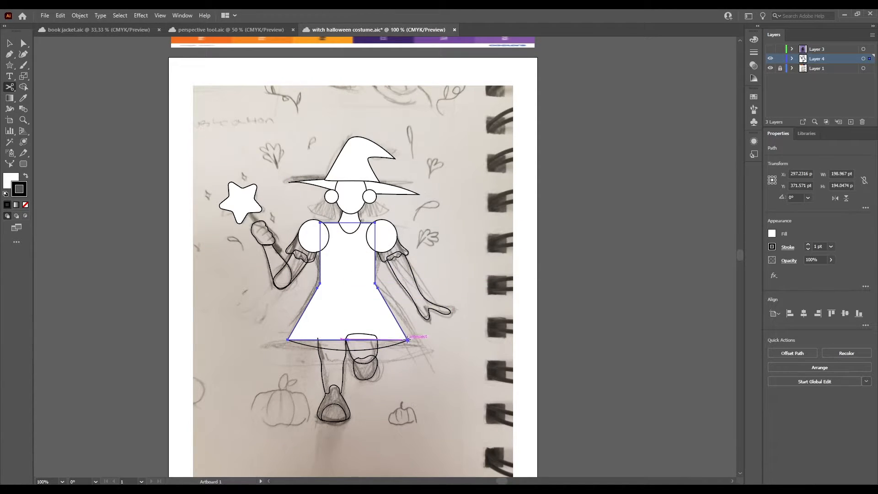
click(407, 344)
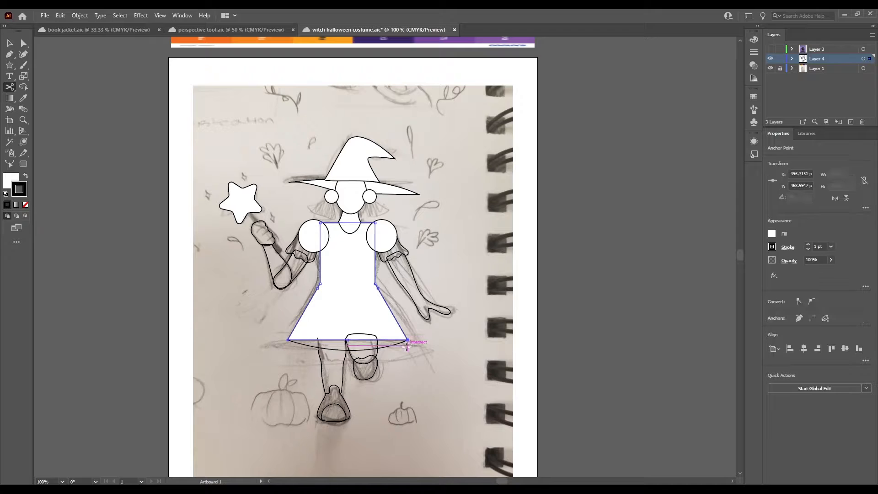
click(287, 341)
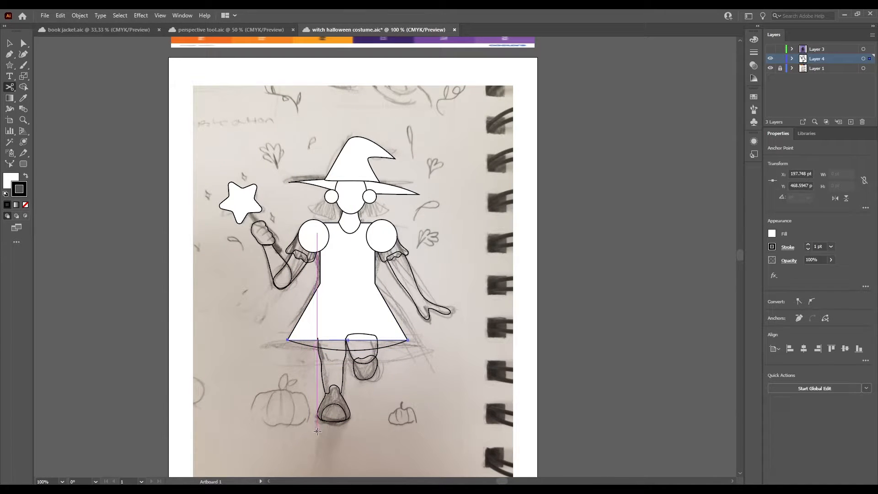
- Move the cut dress body away from the hem to check the separation, and undo the move
key(v)
click(306, 303)
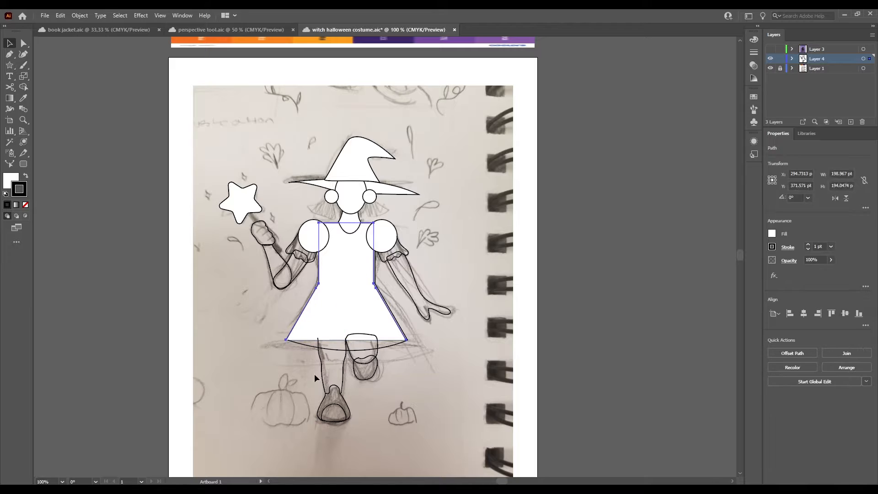
drag(329, 322, 213, 352)
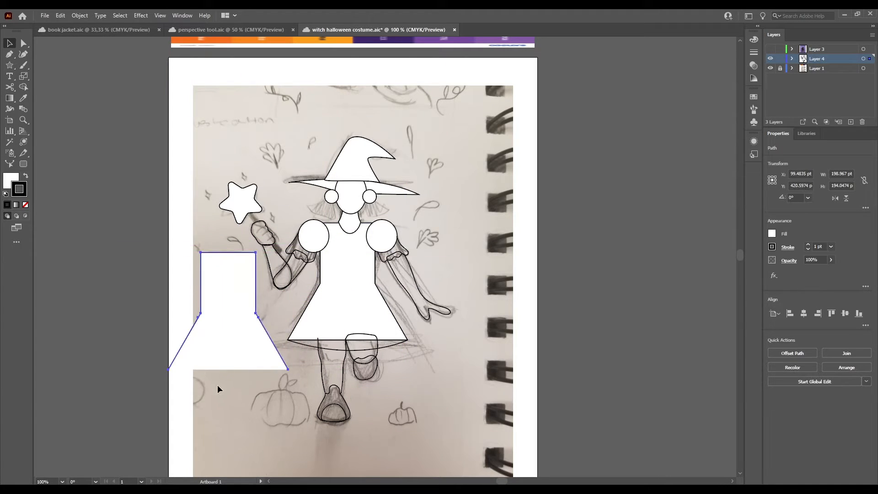
key(ctrl+z)
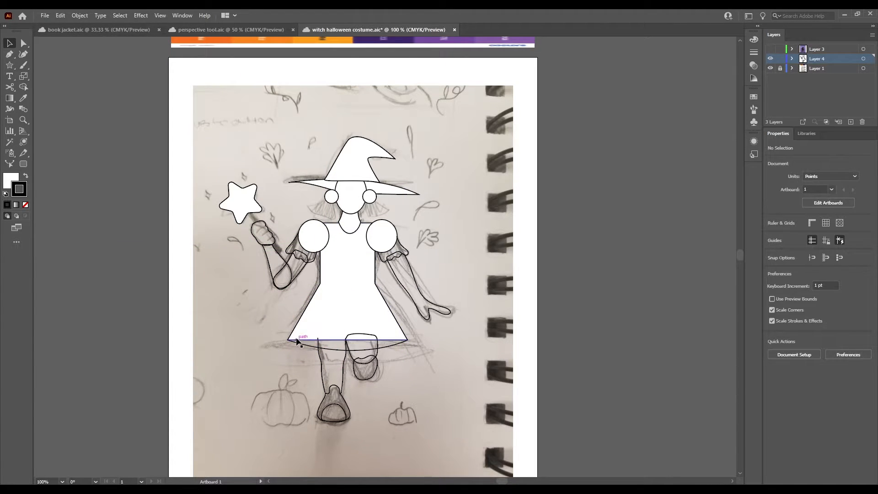
- Select the straight hem line together with the curve beneath it and join them into one closed path
click(297, 360)
click(306, 341)
click(293, 361)
key(ctrl+plus)
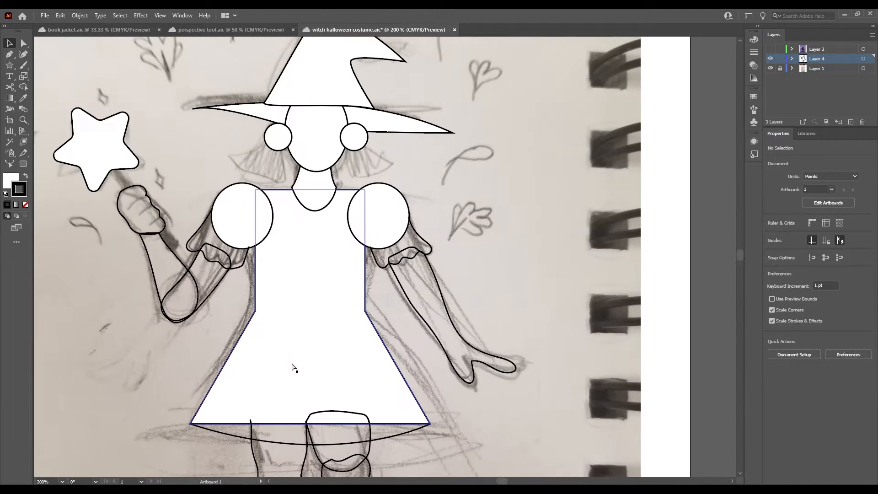
scroll(334, 389, down, 3)
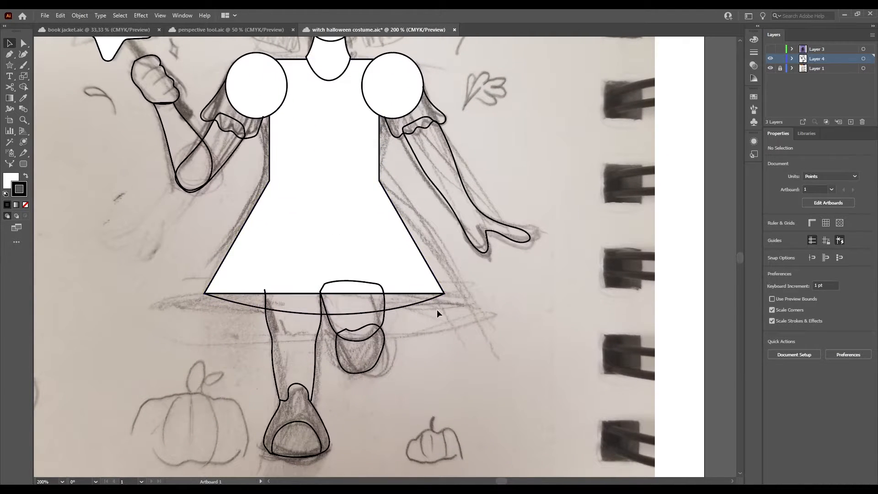
click(431, 295)
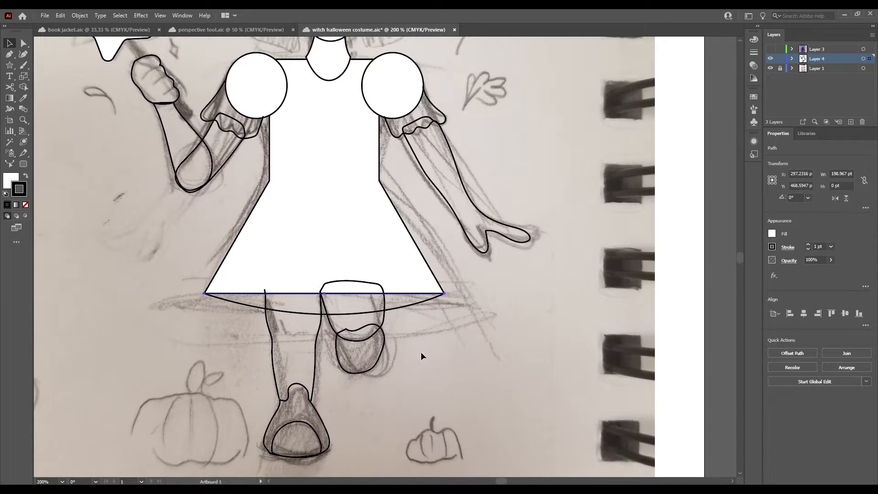
shift+click(250, 305)
key(ctrl+j)
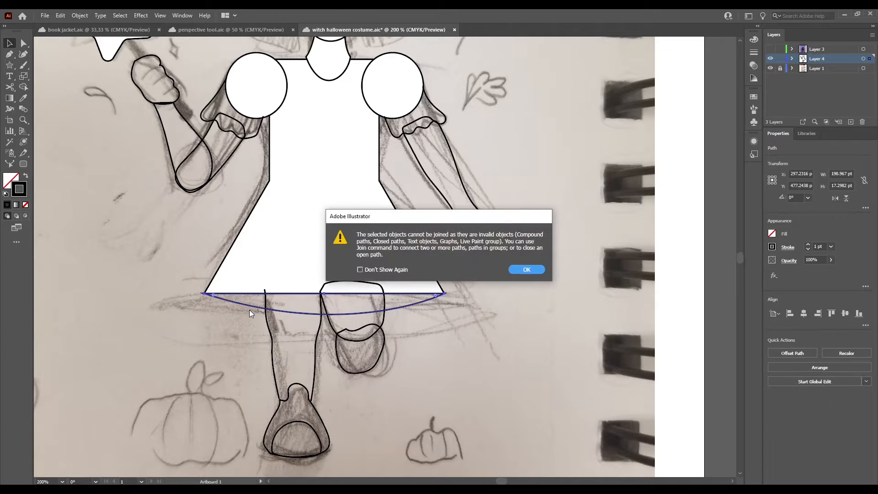
click(523, 270)
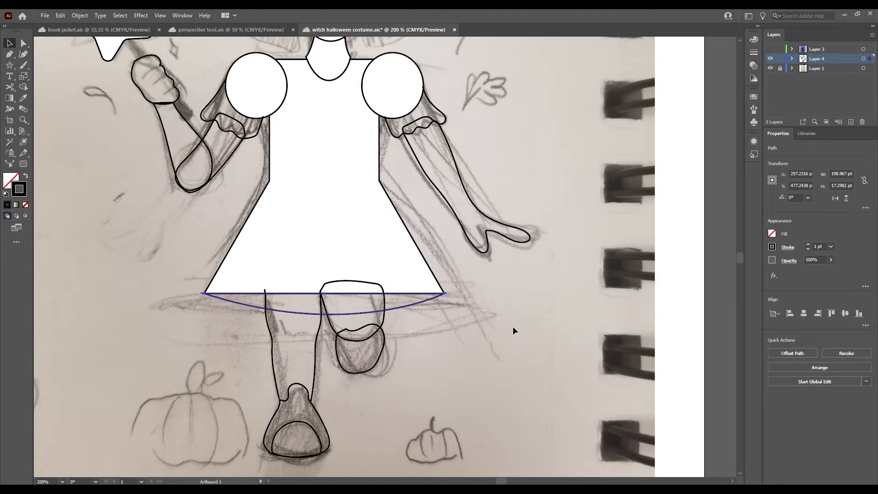
- Set round corner joins on the outline of the closed hem shape beneath the dress
click(786, 252)
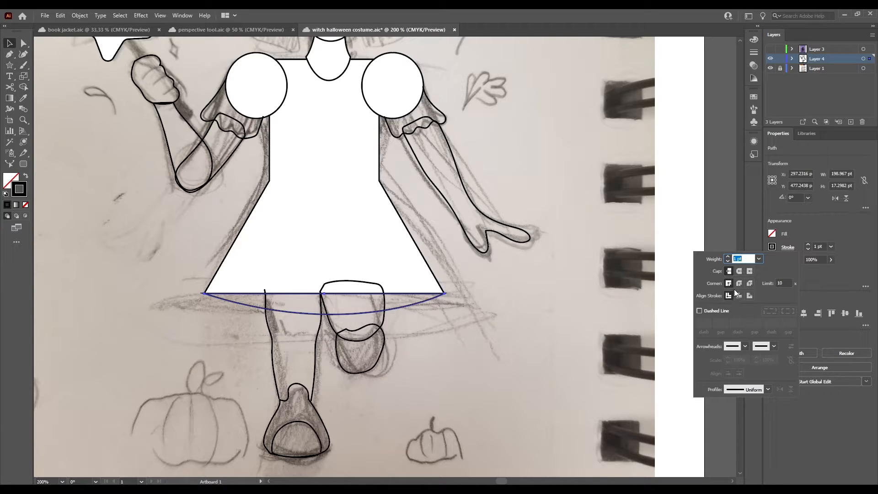
click(740, 283)
click(789, 248)
click(440, 344)
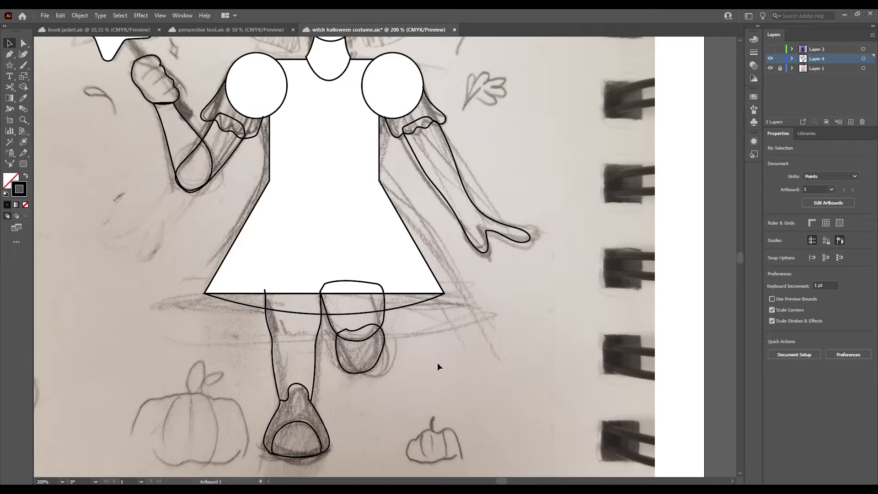
click(252, 307)
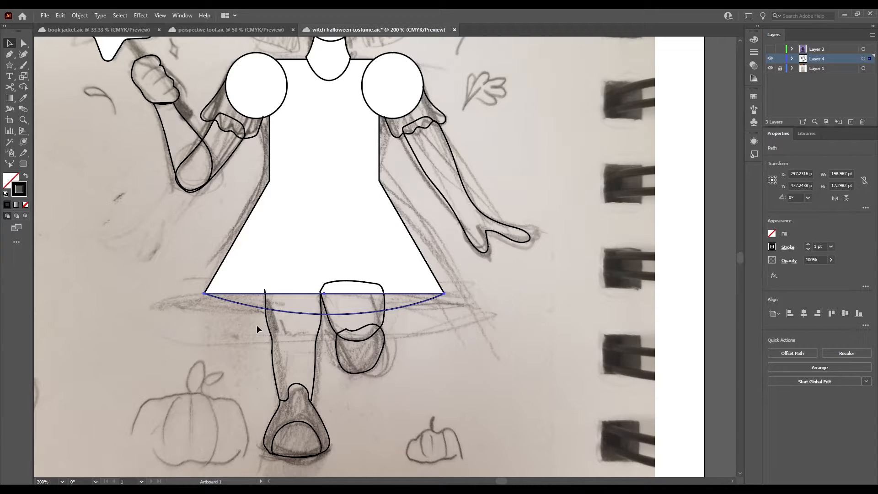
click(805, 366)
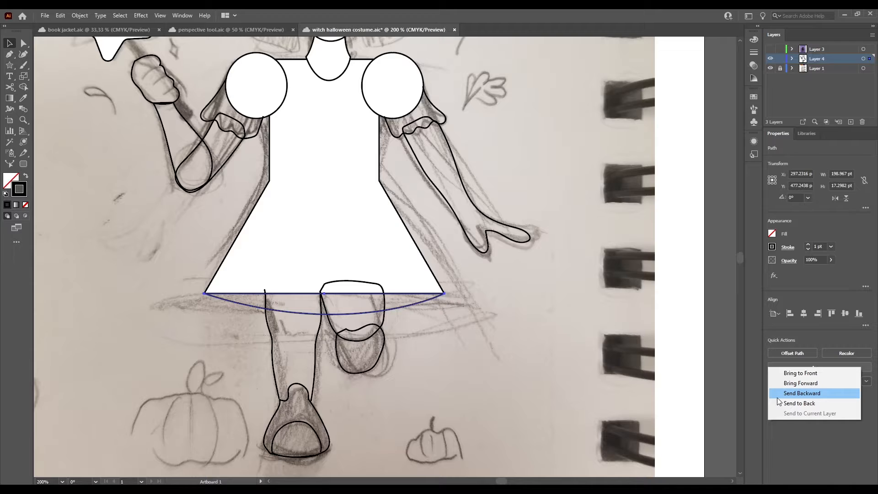
click(80, 15)
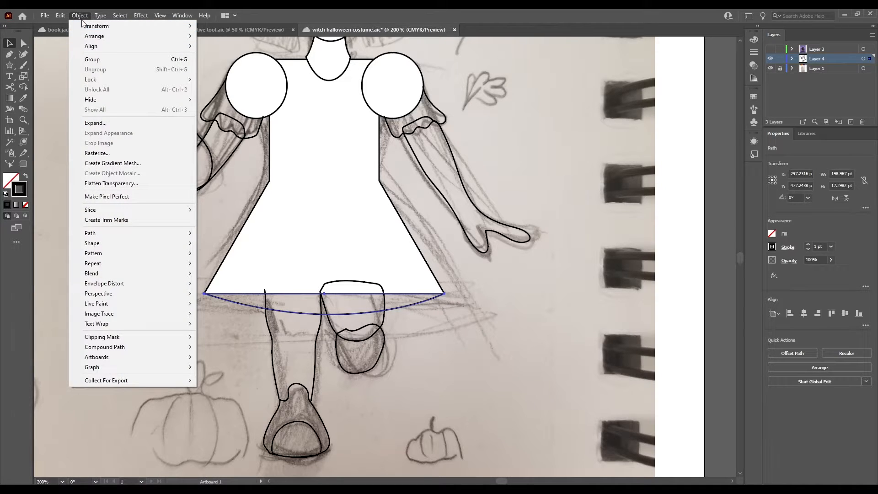
mouse_move(89, 36)
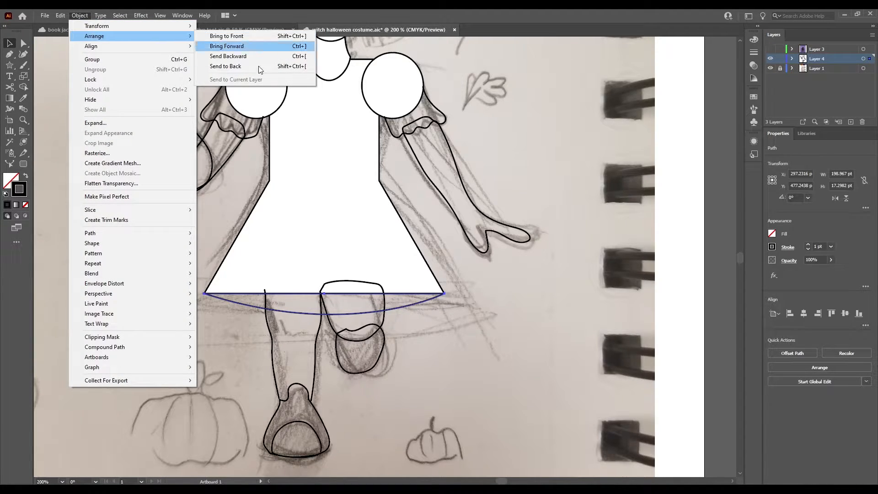
click(514, 159)
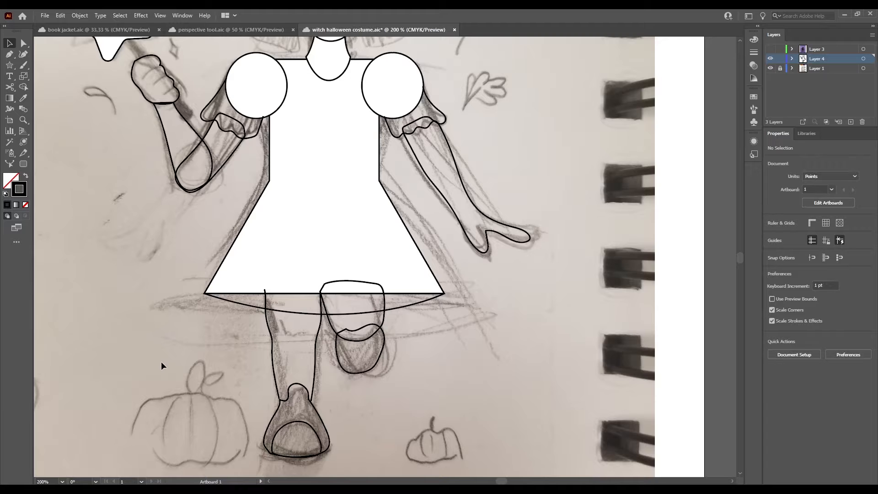
- Fill the dress body with the palette's medium purple using the Eyedropper tool
drag(210, 237, 216, 391)
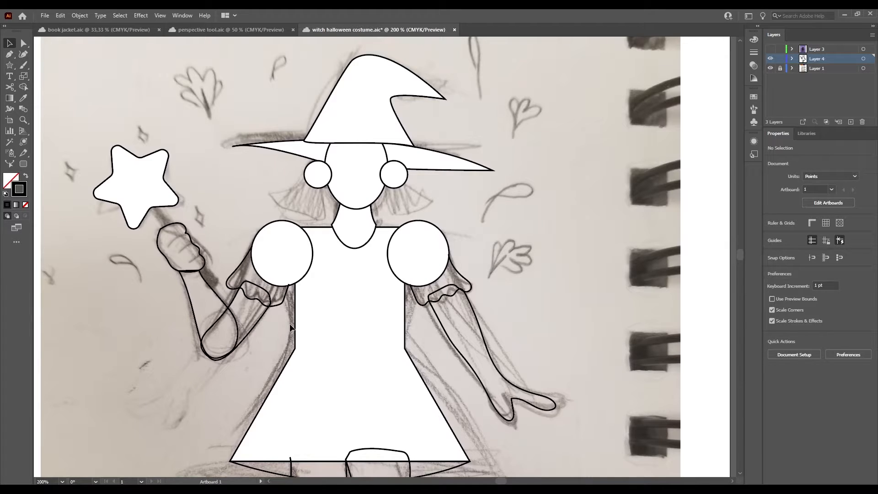
key(ctrl+minus)
key(ctrl+minus)
key(ctrl+minus)
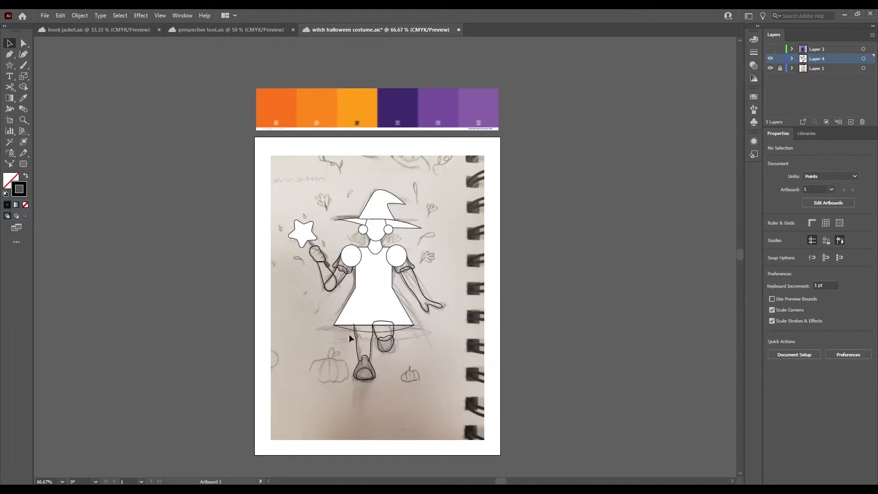
click(371, 277)
key(i)
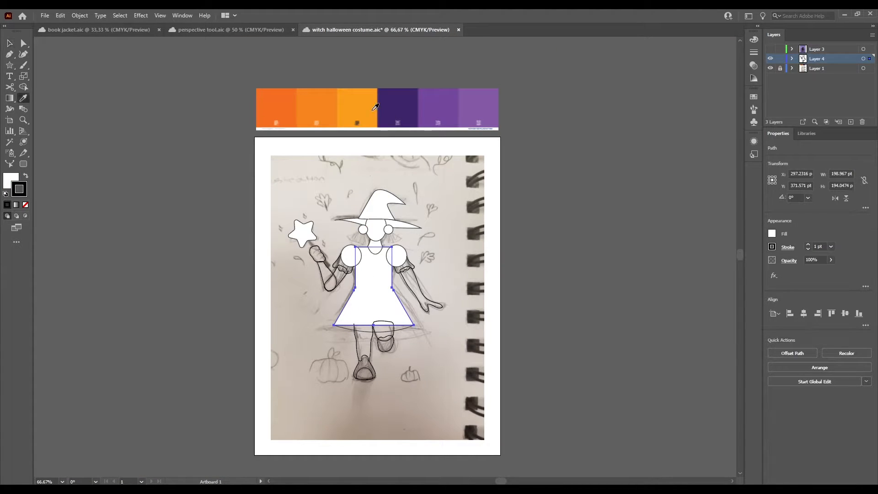
click(430, 126)
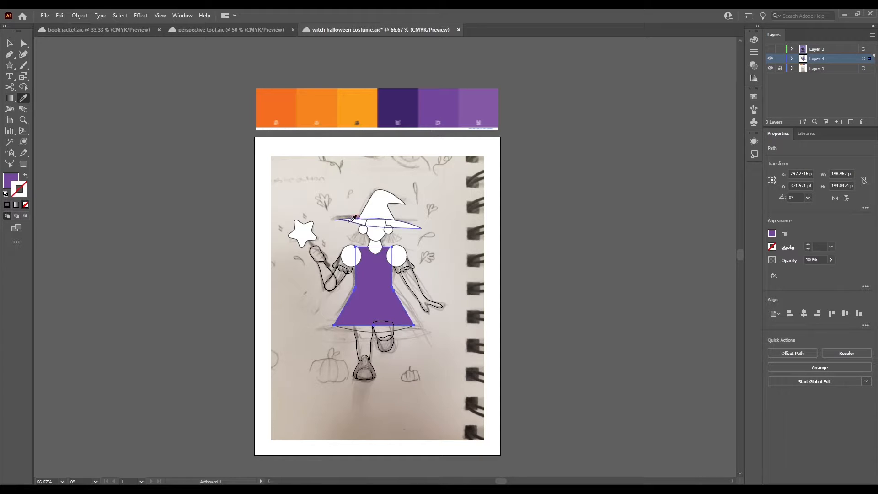
- Fill both round puff sleeves with the palette's dark purple
ctrl+click(351, 256)
click(403, 112)
ctrl+click(399, 252)
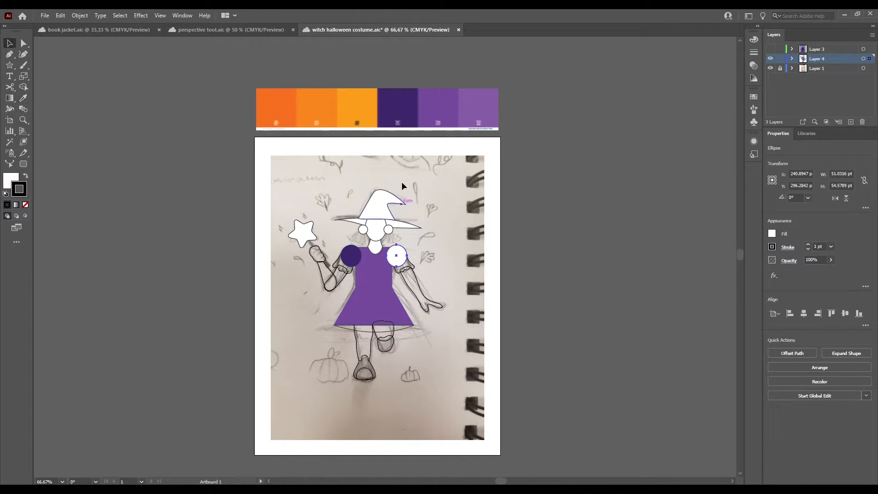
click(397, 114)
- Fill the ruffled sleeve ends on both arms with the dark purple sampled from the puff sleeves
ctrl+click(302, 323)
ctrl+click(338, 267)
click(352, 257)
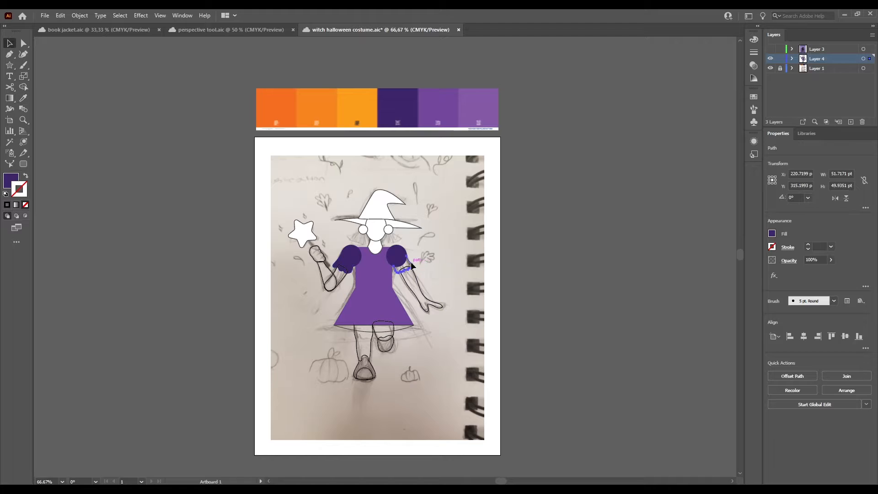
ctrl+click(412, 267)
click(400, 257)
ctrl+click(429, 284)
- Fill the hat's cone with the palette's medium purple and its brim with the dark purple
drag(444, 231, 429, 259)
ctrl+click(366, 236)
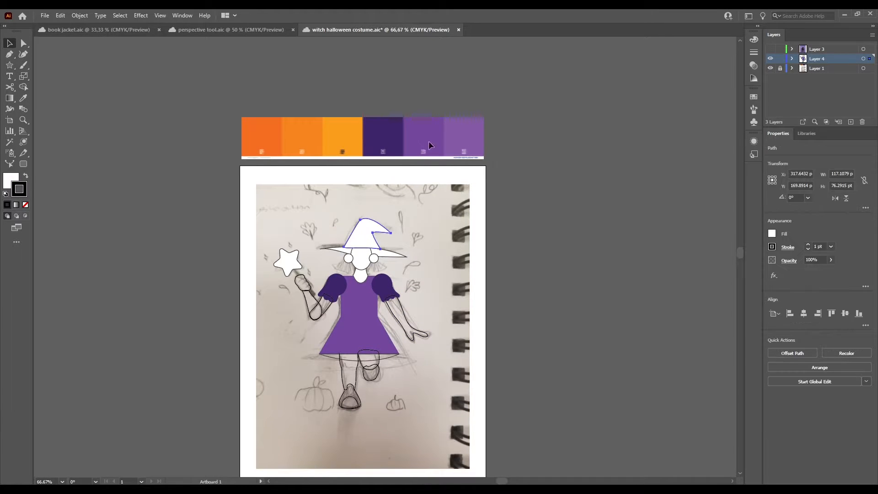
click(429, 143)
ctrl+click(389, 253)
click(390, 143)
ctrl+click(418, 224)
- Fill the face, both ears and the neck with the palette's yellow-orange
ctrl+click(359, 263)
ctrl+shift+click(349, 259)
ctrl+shift+click(374, 259)
click(302, 143)
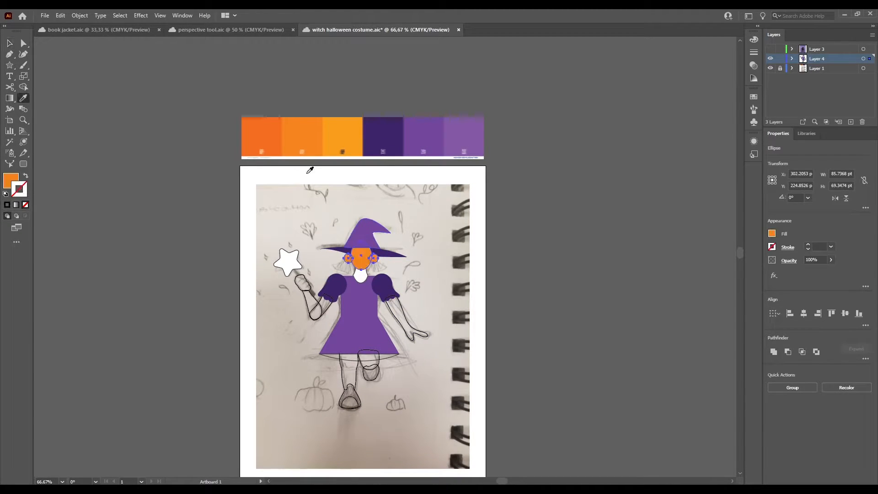
click(339, 144)
click(305, 145)
click(339, 145)
ctrl+click(361, 277)
click(346, 145)
- Fill the lowered arm and the raised forearm with yellow-orange, and the raised arm's upper part with medium orange
ctrl+click(397, 319)
click(343, 145)
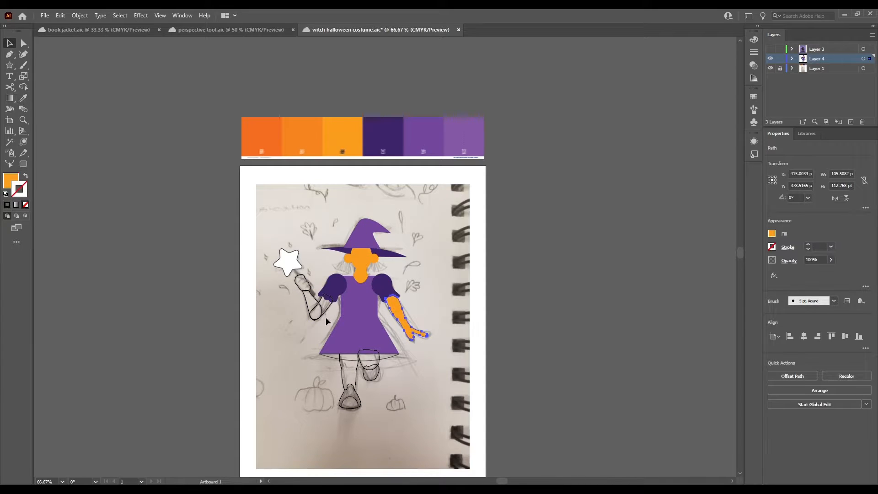
ctrl+click(326, 311)
click(346, 144)
ctrl+click(302, 282)
click(344, 137)
ctrl+click(325, 305)
click(303, 138)
key(v)
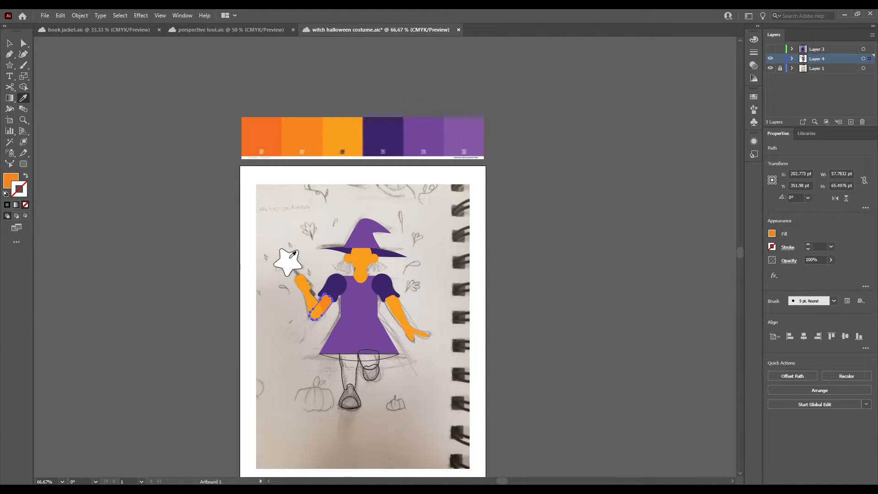
click(284, 341)
- Try to close the standing leg's outline by joining its two side lines with straight segments
drag(338, 342, 332, 319)
click(336, 348)
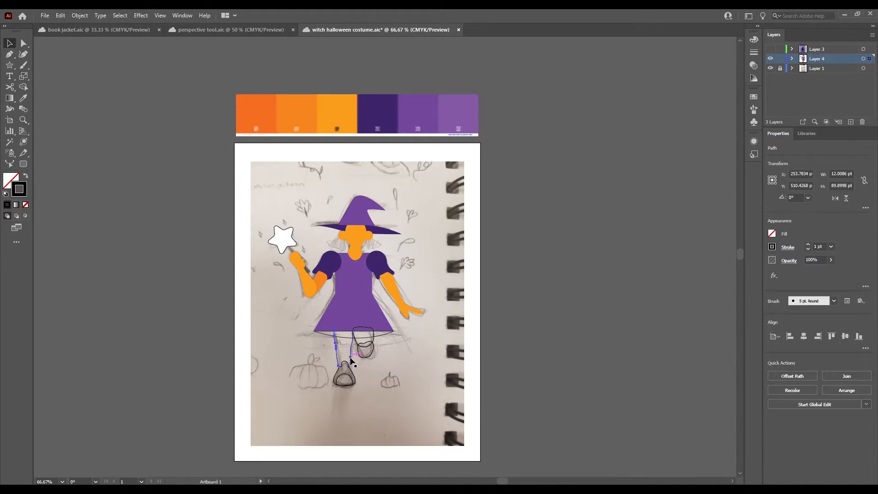
click(395, 369)
scroll(337, 391, up, 4)
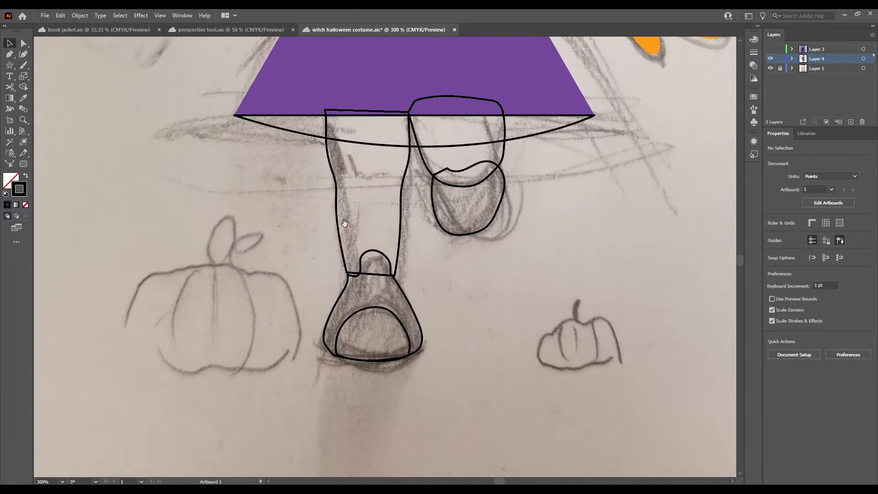
key(a)
click(340, 221)
click(351, 275)
key(Delete)
- Connect the standing leg's side lines at the ankle with the Pen tool, and bend the connection into a rounded downward curve
key(p)
click(348, 275)
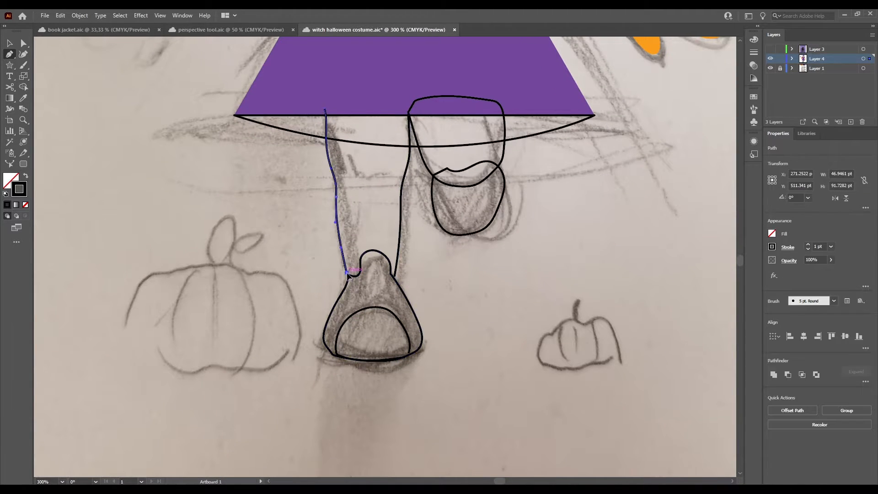
click(393, 274)
key(a)
drag(369, 287, 368, 272)
drag(387, 264, 405, 280)
drag(389, 273, 383, 269)
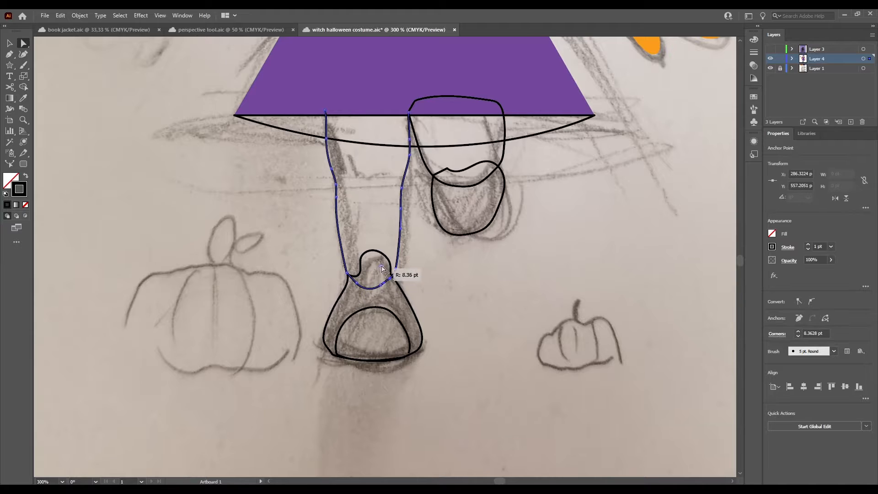
click(454, 263)
- Try to join the two open ends at the top of the standing leg's outline
drag(353, 326, 327, 391)
click(310, 262)
key(ctrl+j)
click(523, 264)
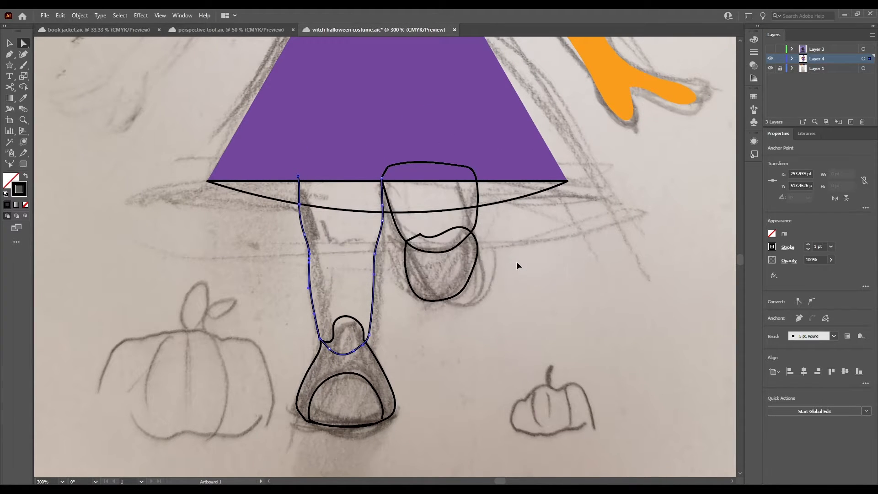
key(ctrl+j)
key(Return)
- Close the top of the standing leg's outline with a straight Pen tool segment
click(337, 226)
key(p)
click(382, 178)
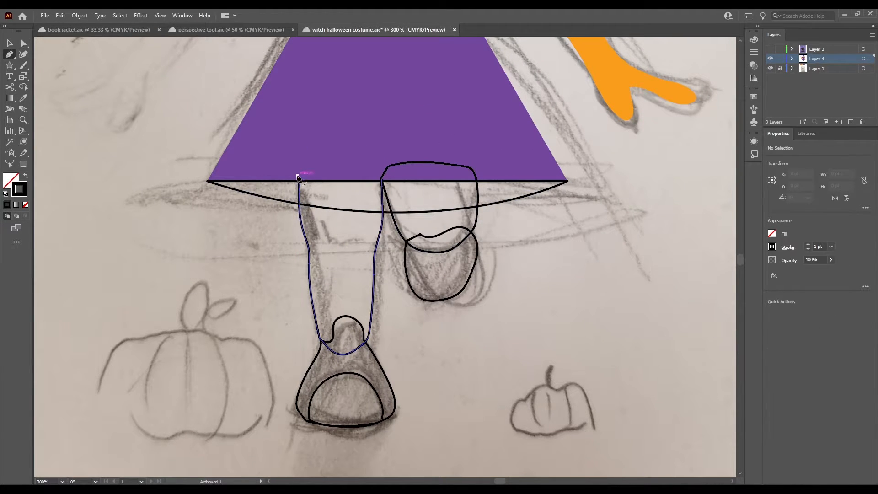
click(298, 176)
key(v)
- Fill the raised leg with the medium orange sampled from the raised upper arm
click(389, 209)
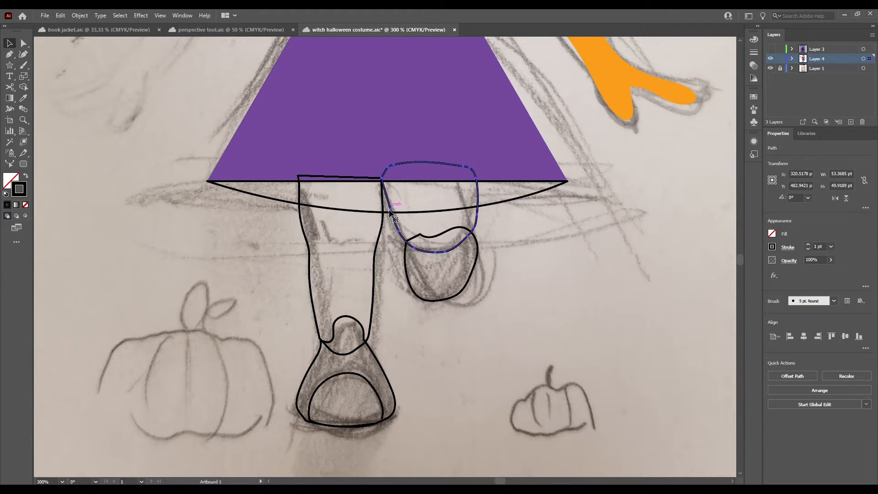
key(ctrl+1)
key(i)
click(299, 244)
key(v)
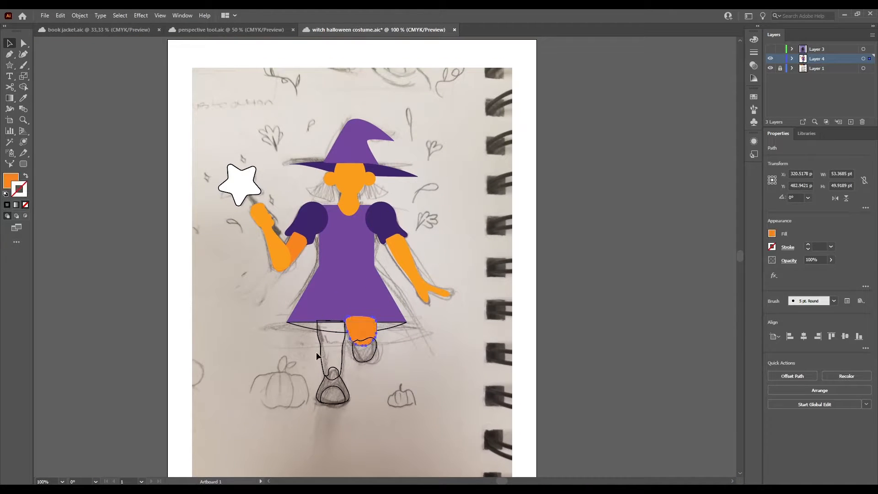
- Fill the standing leg with medium orange and the curved hem shape with dark purple
click(321, 353)
key(i)
click(300, 247)
key(v)
click(295, 326)
key(v)
- Send the standing leg to the back, and bring the dress body in front of the legs
click(330, 352)
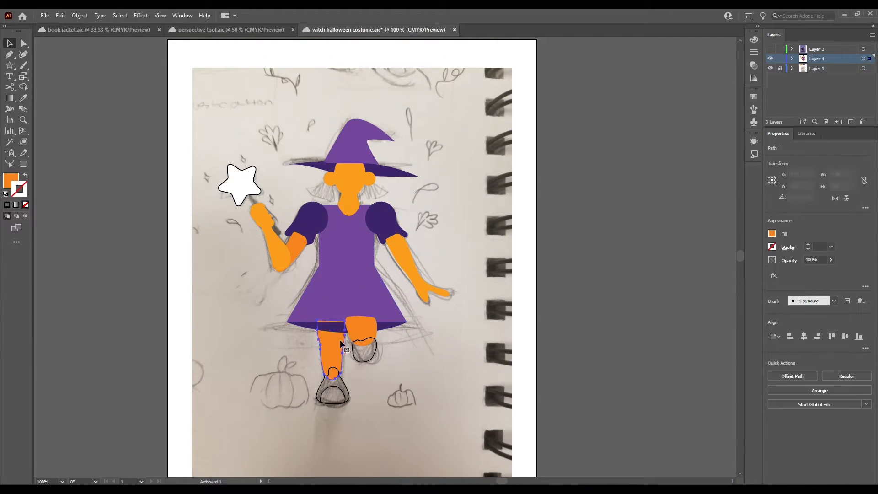
shift+click(362, 338)
key(ctrl+shift+bracketleft)
click(319, 320)
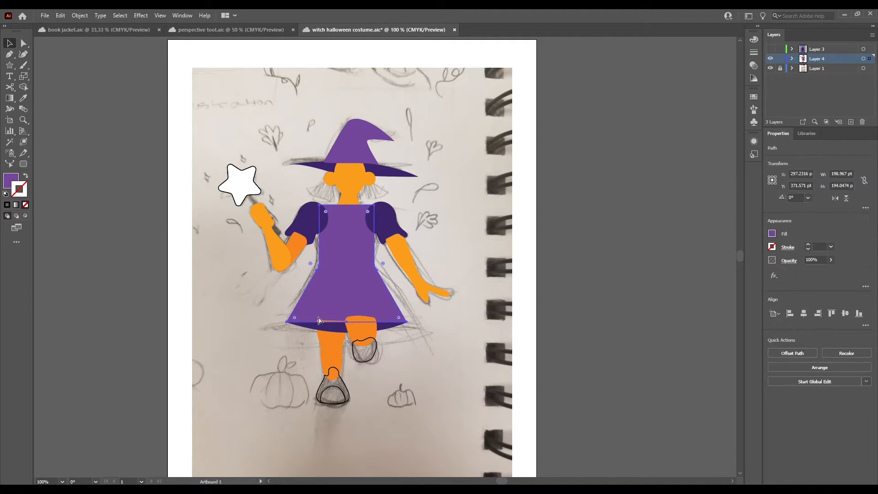
- Bring the hat, head and neck as well as both sleeves in front of the dress
drag(324, 161, 368, 194)
key(ctrl+1)
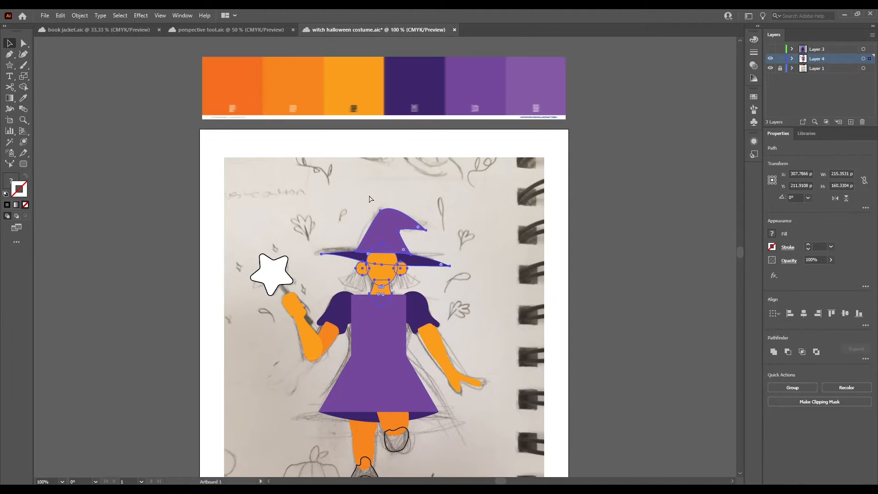
click(333, 311)
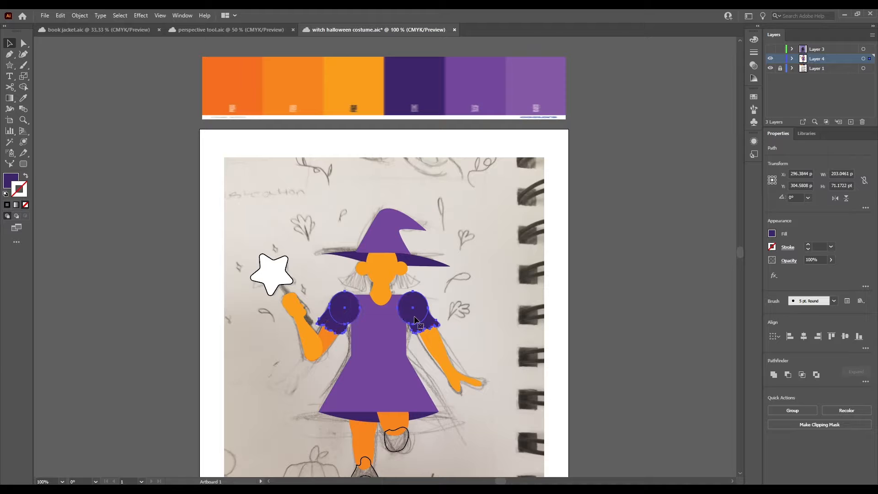
- Try to recolor both shoe outlines with sampled colors, and undo the changes
scroll(285, 296, down, 3)
drag(375, 173, 318, 162)
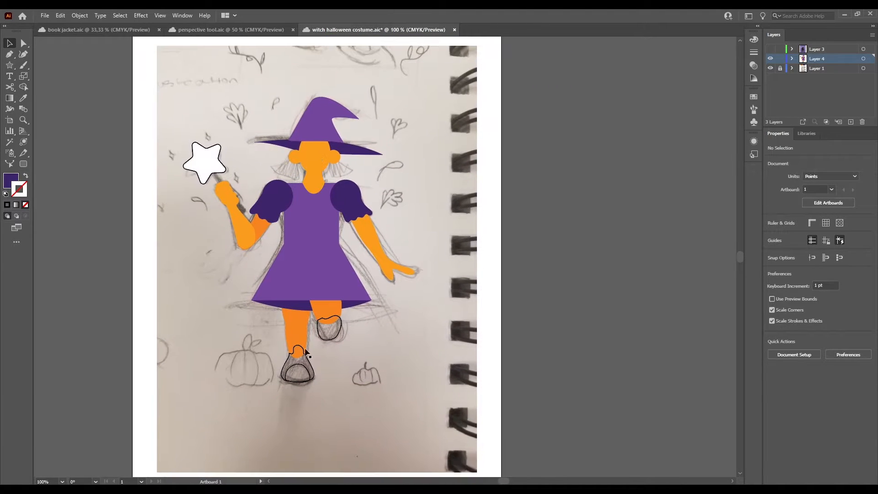
click(305, 354)
click(329, 340)
drag(361, 219, 356, 354)
key(i)
click(161, 110)
drag(307, 328, 353, 237)
click(464, 77)
key(v)
click(402, 339)
key(ctrl+z)
key(ctrl+z)
key(ctrl+z)
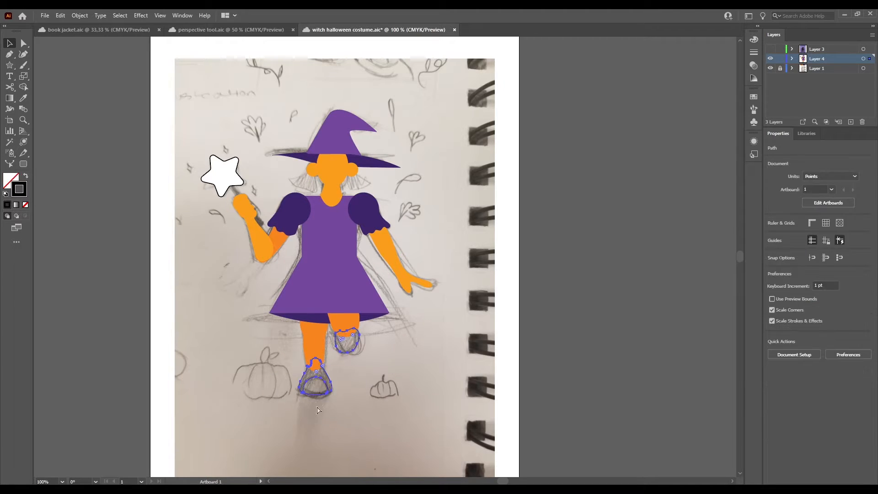
- Fill the standing shoe with the palette's lightest purple, and apply the same fill to the raised shoe
drag(281, 402, 316, 386)
click(460, 114)
drag(329, 287, 405, 217)
key(v)
click(394, 288)
key(i)
click(369, 328)
key(v)
click(396, 287)
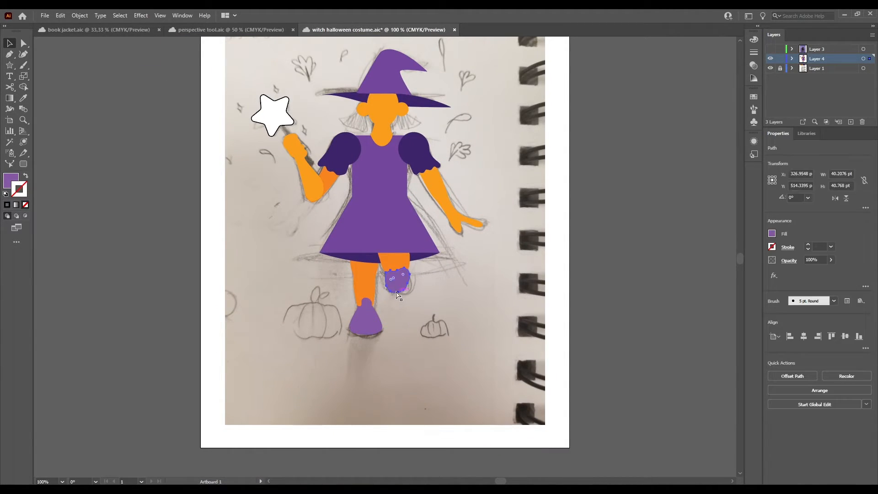
- Bring the standing leg in front of the hem shape, and fill its shoe's toe cap with medium purple
click(411, 380)
click(370, 264)
click(299, 361)
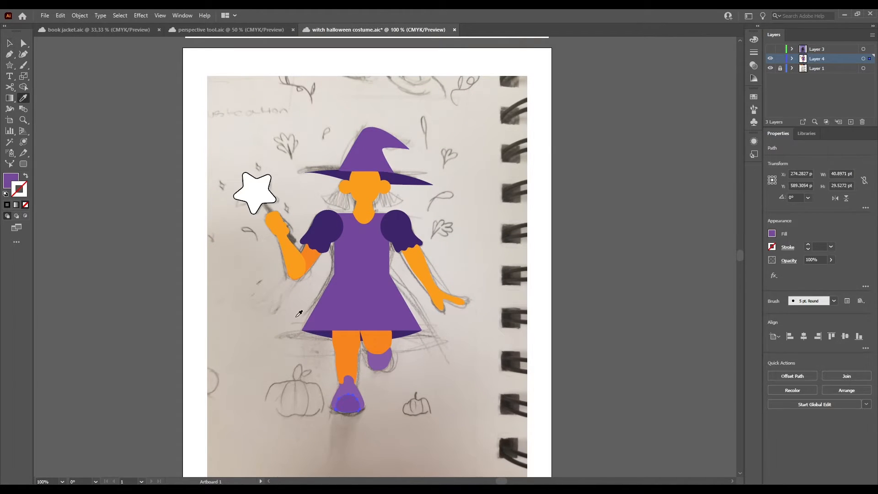
click(281, 366)
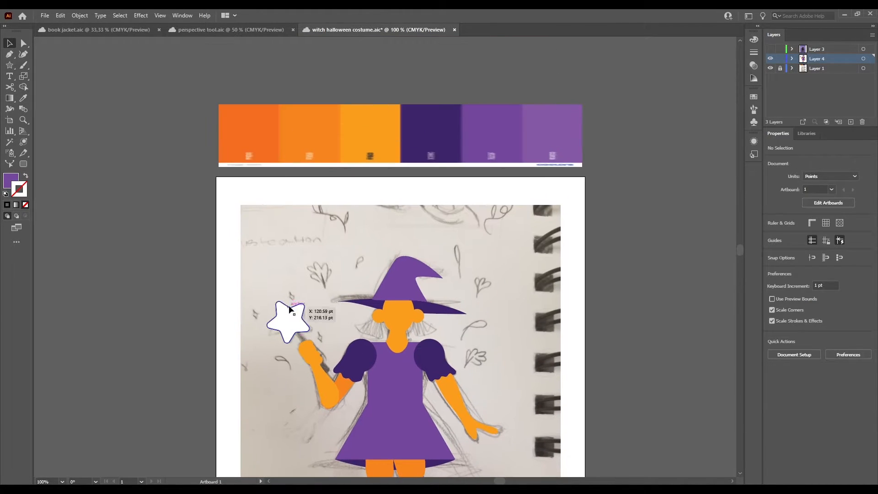
- Fill the star of the wand with the palette's yellow-orange
click(289, 309)
key(i)
click(372, 142)
key(v)
click(276, 287)
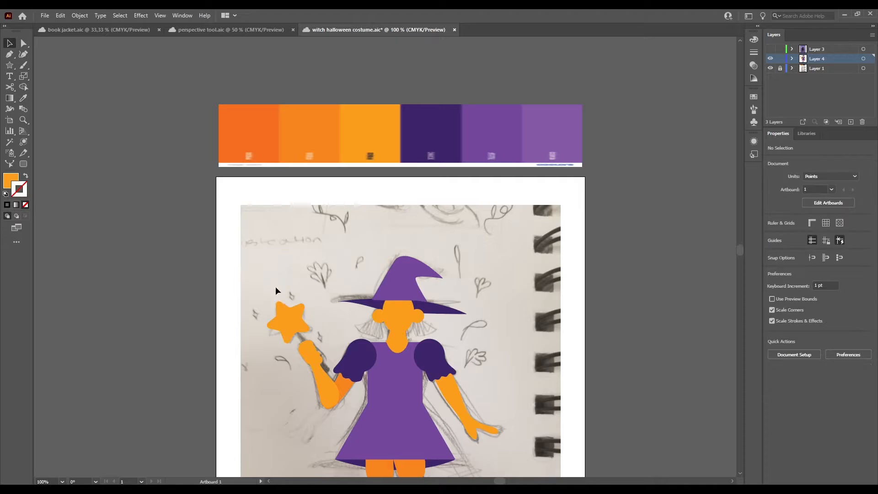
- Draw a closed fringe shape with a jagged lower edge across the forehead, just under the hat, using the Pen tool
drag(369, 412, 363, 259)
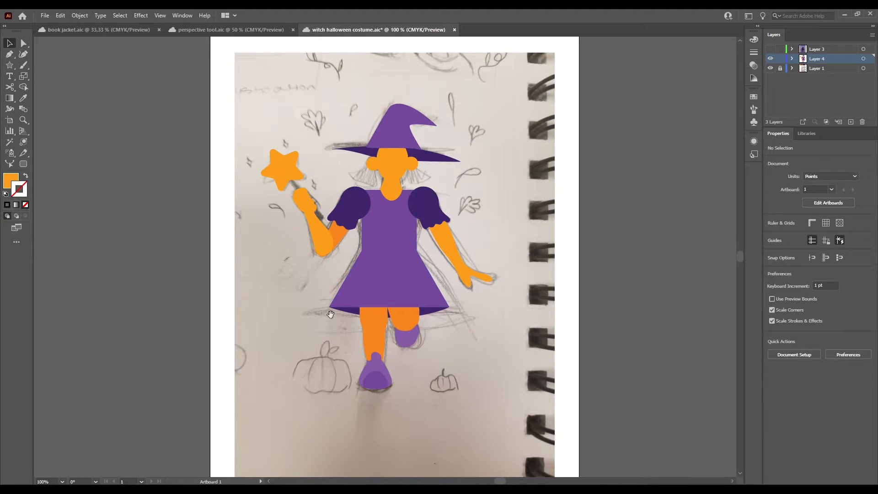
drag(344, 290, 332, 355)
key(plus)
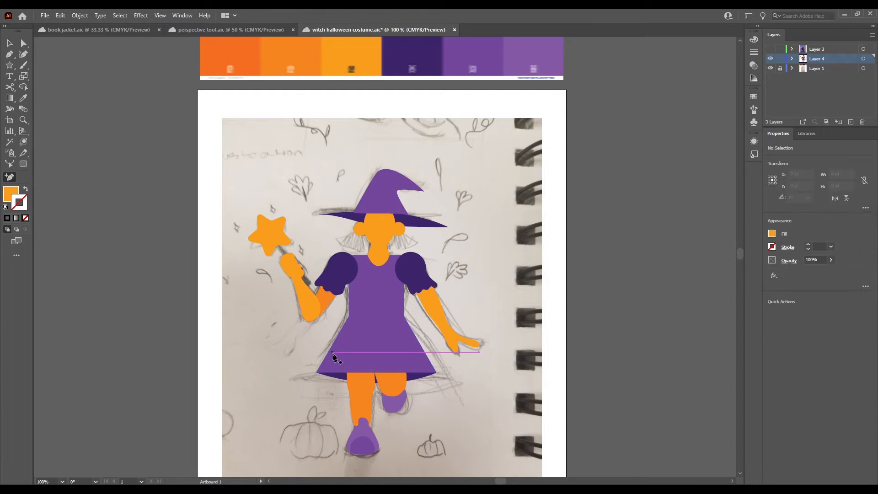
key(v)
key(ctrl+plus)
key(ctrl+plus)
key(ctrl+plus)
key(ctrl+plus)
key(p)
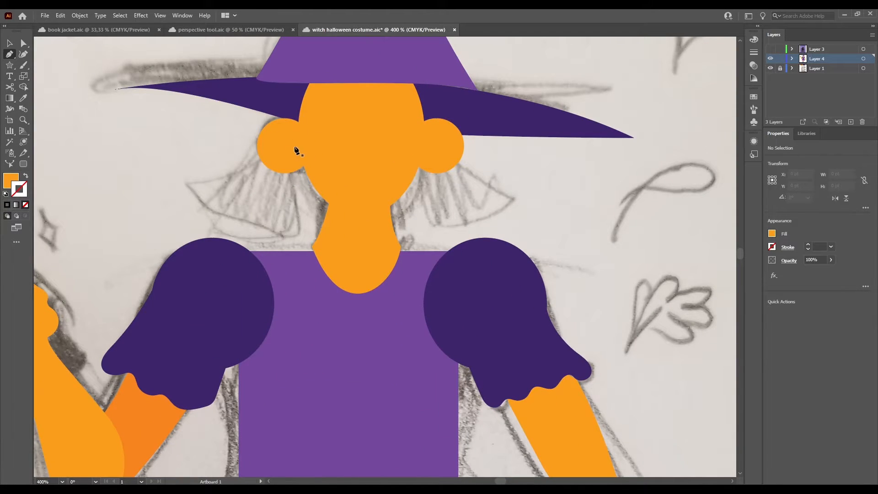
click(418, 84)
click(428, 108)
click(405, 111)
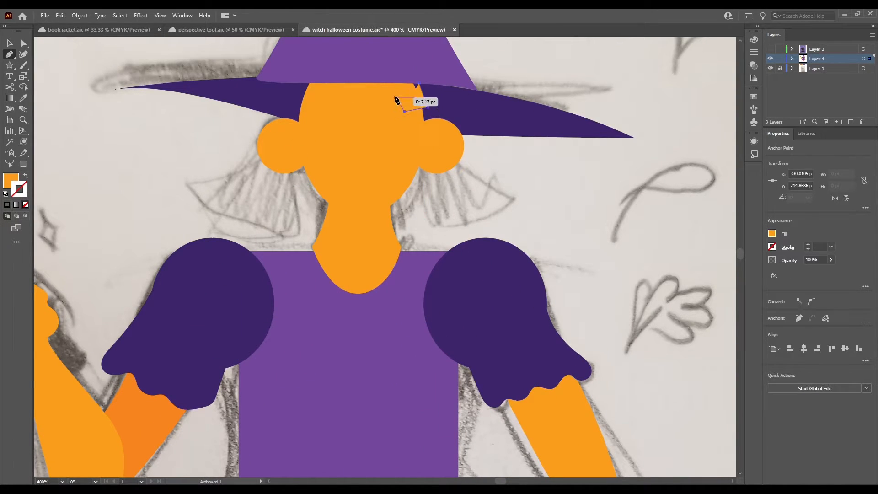
click(395, 97)
click(392, 112)
click(374, 111)
click(374, 105)
click(368, 112)
click(361, 100)
click(351, 112)
click(330, 112)
click(324, 102)
click(318, 112)
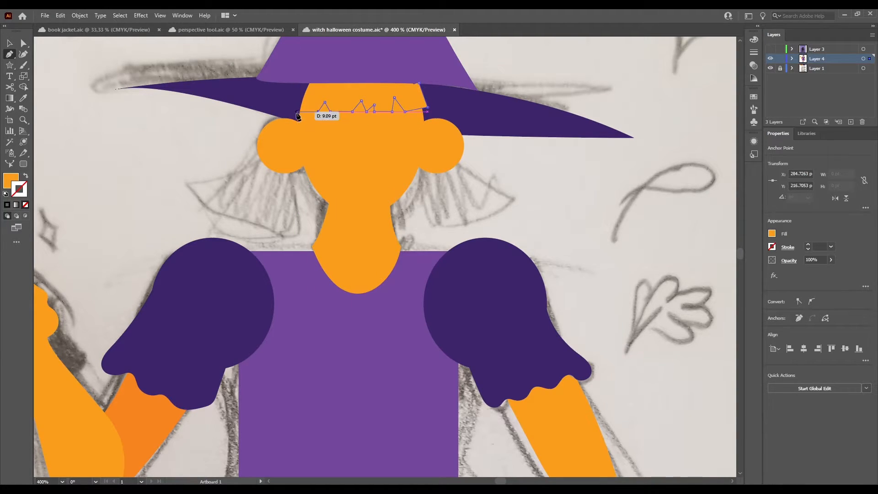
click(296, 113)
click(307, 77)
click(416, 77)
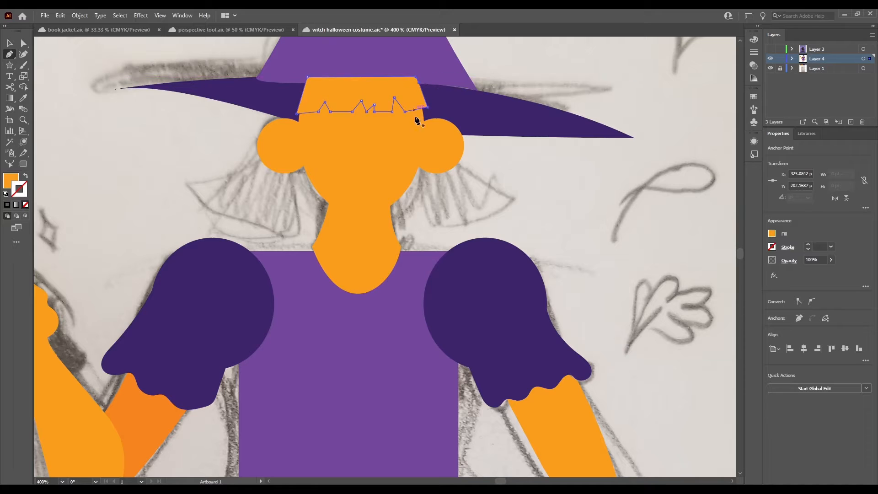
- Fill the fringe with the palette's darkest orange
key(v)
key(ctrl+minus)
key(ctrl+minus)
key(ctrl+minus)
key(ctrl+minus)
key(ctrl+minus)
key(ctrl+minus)
key(ctrl+minus)
key(ctrl+plus)
key(ctrl+plus)
key(i)
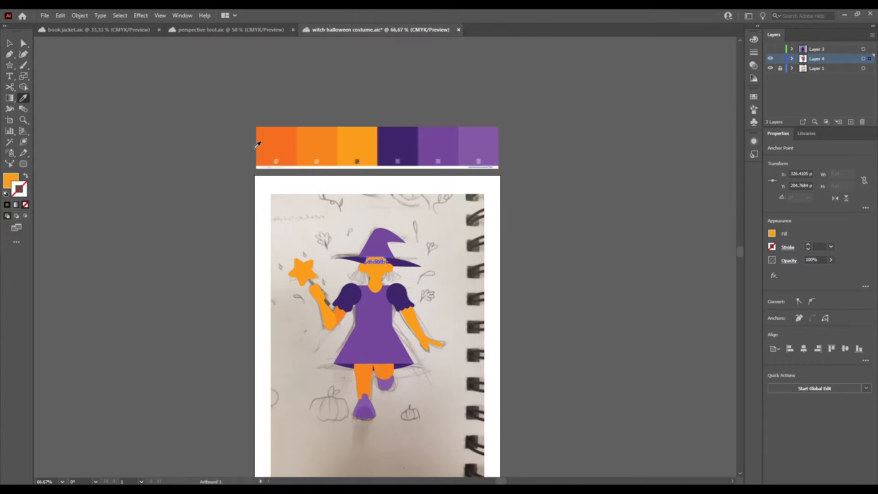
click(266, 151)
- Bring the purple cone of the hat in front of the fringe
key(v)
key(ctrl+plus)
key(ctrl+plus)
key(ctrl+plus)
key(ctrl+plus)
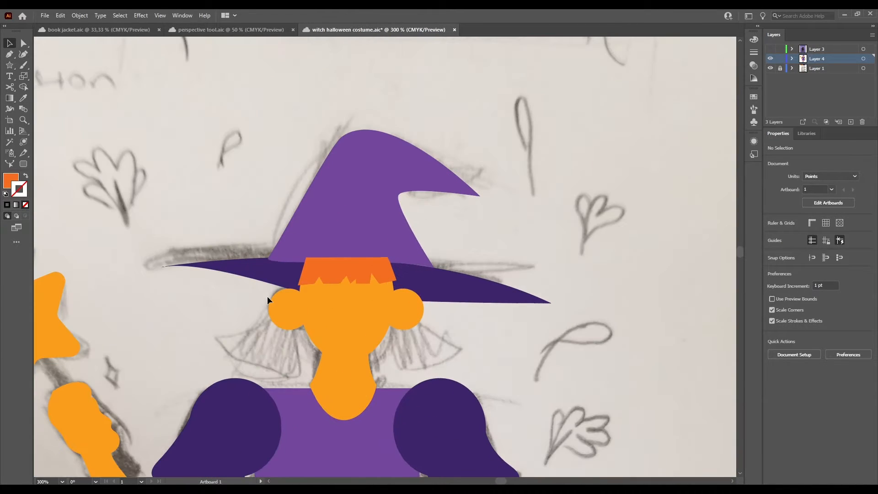
click(315, 232)
click(220, 212)
scroll(361, 228, down, 3)
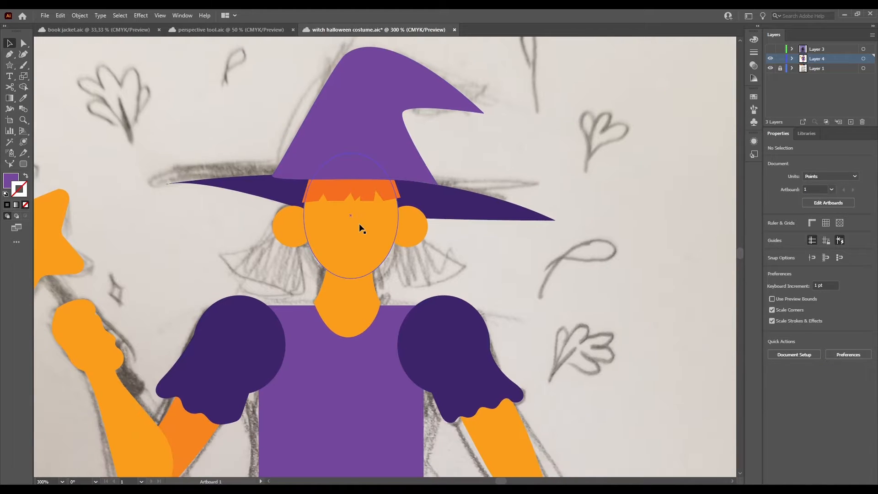
- Trace the flared pigtail on the wand side as a closed curved shape starting at the ear
key(ctrl+plus)
key(ctrl+plus)
drag(289, 304, 367, 245)
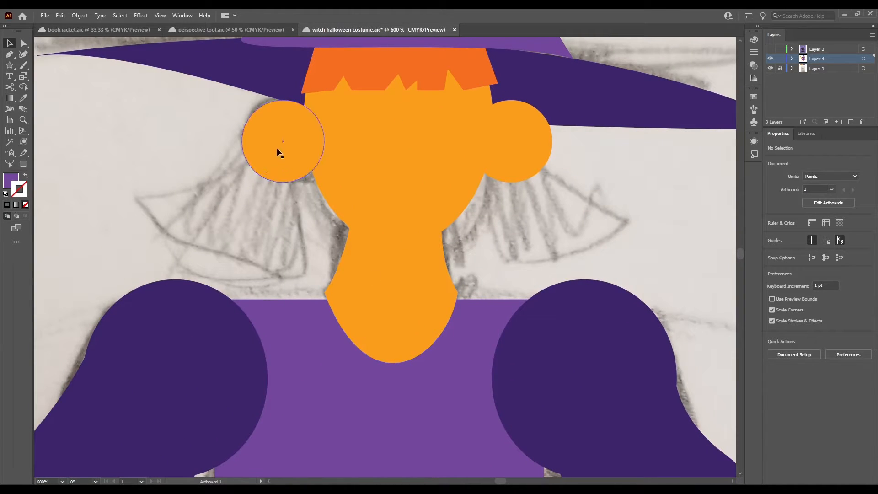
key(p)
click(286, 137)
drag(142, 194, 98, 177)
drag(293, 279, 277, 212)
click(286, 138)
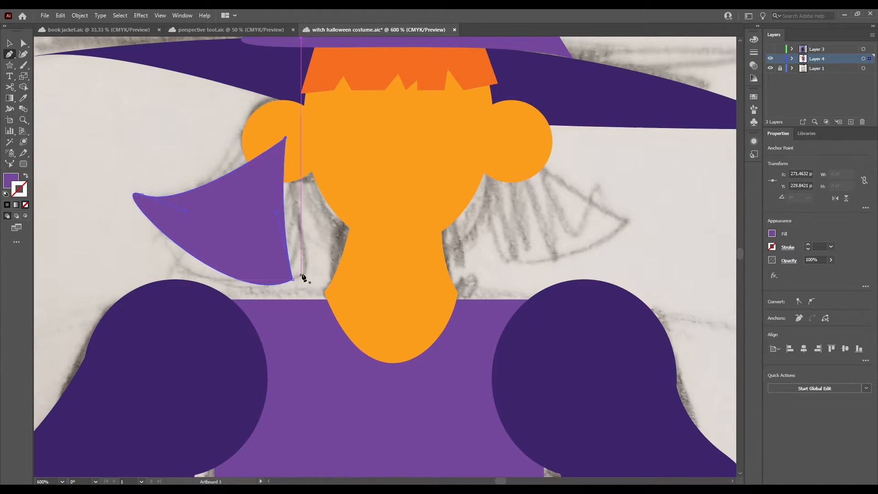
- Draw the matching flared pigtail at the other ear, and move it slightly down and toward the neck
key(v)
scroll(311, 245, right, 5)
scroll(310, 244, up, 1)
key(p)
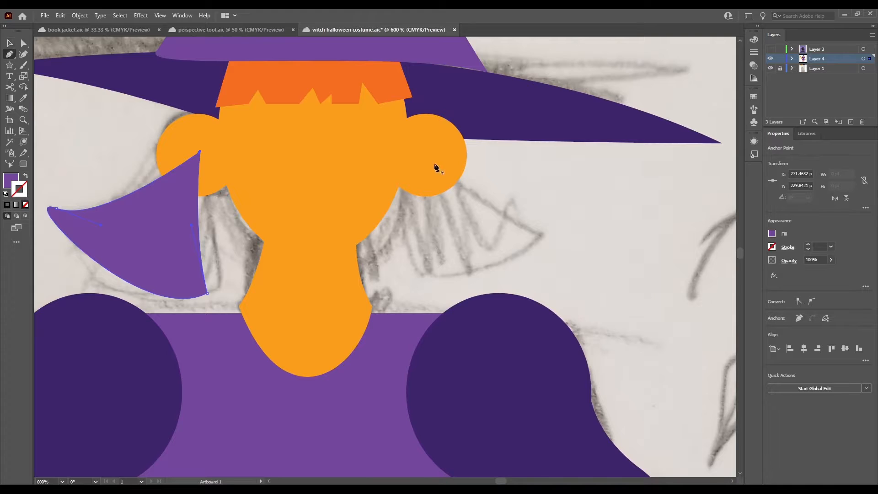
click(434, 164)
drag(535, 233, 579, 242)
drag(422, 274, 401, 252)
drag(408, 169, 418, 163)
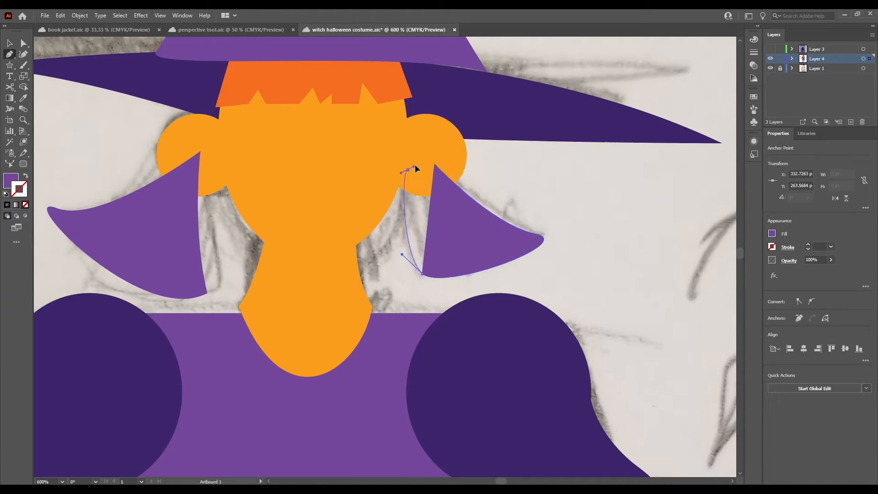
click(435, 164)
key(v)
drag(462, 255, 449, 271)
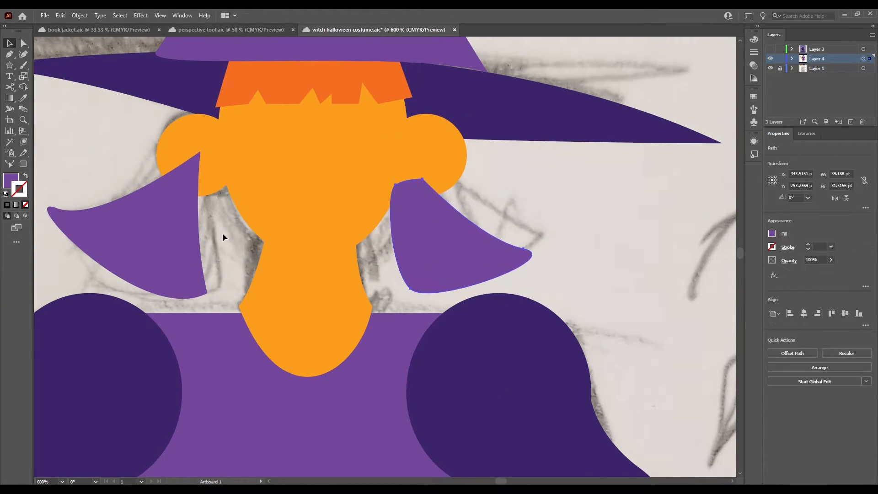
- Fill both pigtails with the fringe's orange and place them behind the ears
shift+click(177, 212)
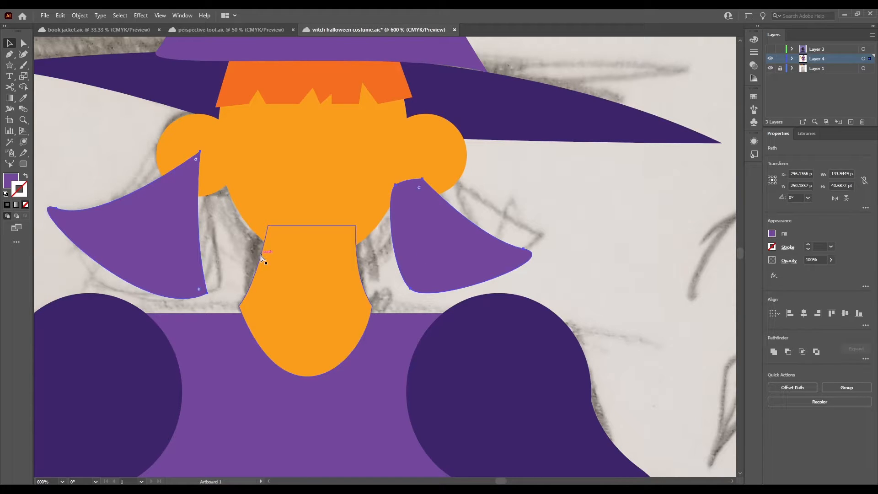
key(i)
click(314, 73)
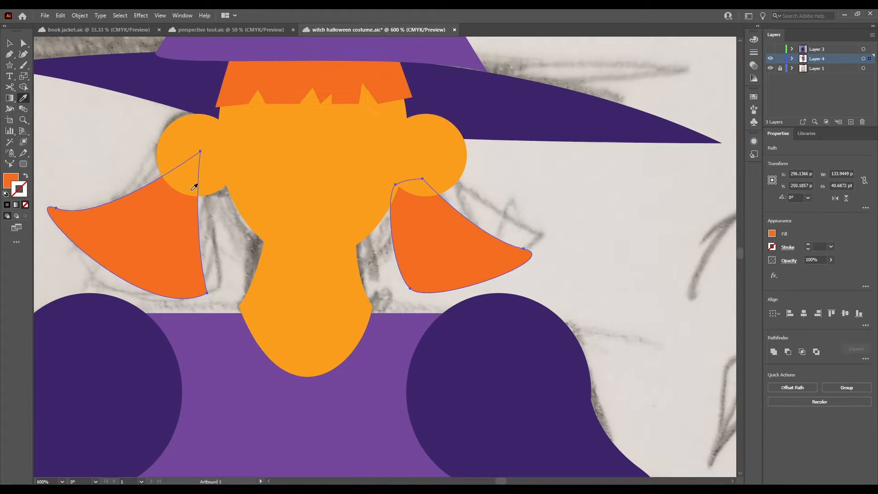
- Move the wand-side pigtail slightly closer to the neck, and clear the selection
key(v)
click(139, 176)
drag(167, 230, 188, 236)
click(127, 165)
- Draw the wand's stick as a straight line from the star's lower edge past the raised hand
key(ctrl+minus)
key(ctrl+minus)
key(ctrl+minus)
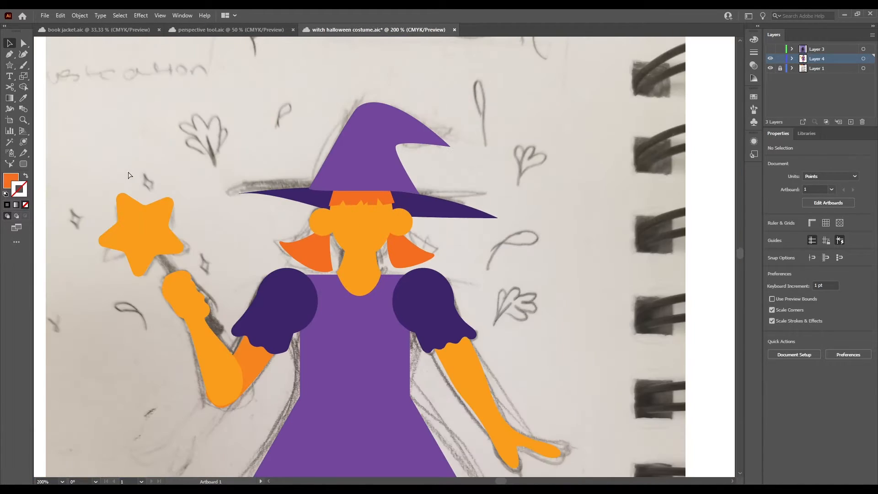
key(ctrl+minus)
key(ctrl+minus)
key(ctrl+minus)
key(ctrl+plus)
key(ctrl+plus)
key(ctrl+plus)
key(ctrl+plus)
drag(309, 337, 461, 263)
key(p)
click(193, 173)
drag(287, 290, 287, 315)
- Color the stick's line with the sleeve's dark purple as its stroke, leaving no fill
key(i)
click(349, 288)
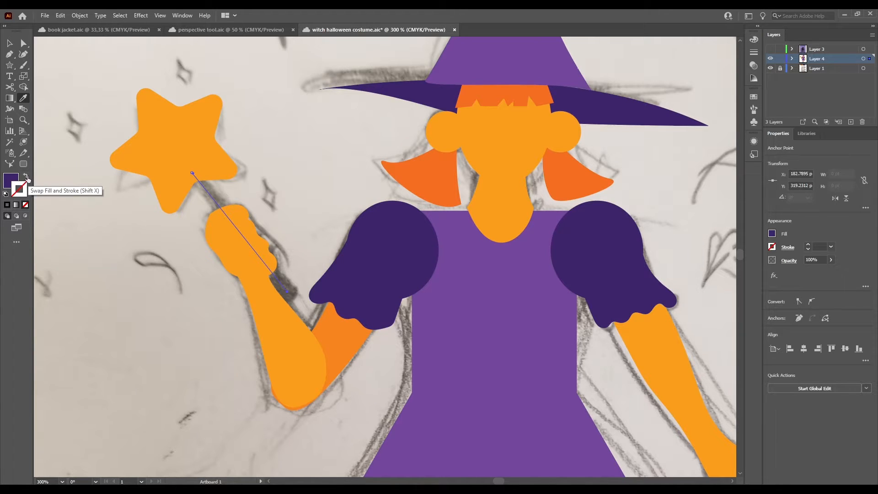
click(26, 177)
- Set the stick's stroke weight to 7 pt with round caps, and save the document
double_click(808, 244)
double_click(808, 244)
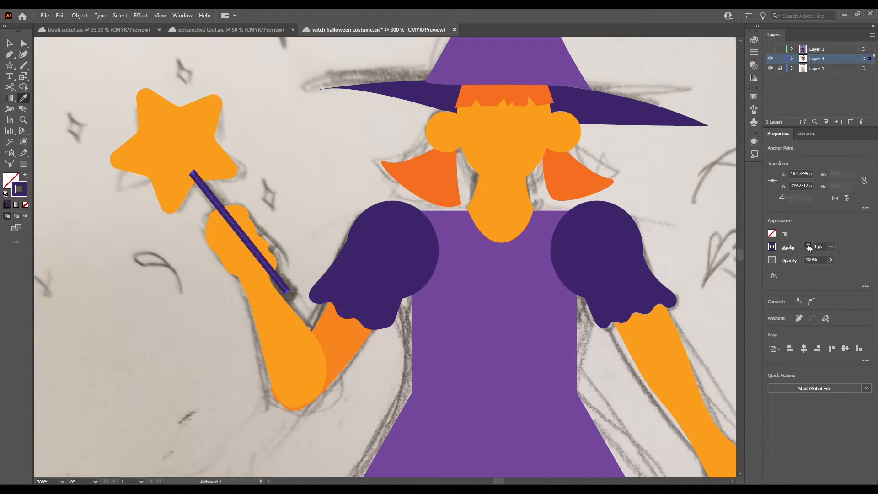
double_click(808, 245)
click(788, 248)
click(741, 272)
click(300, 227)
key(ctrl+s)
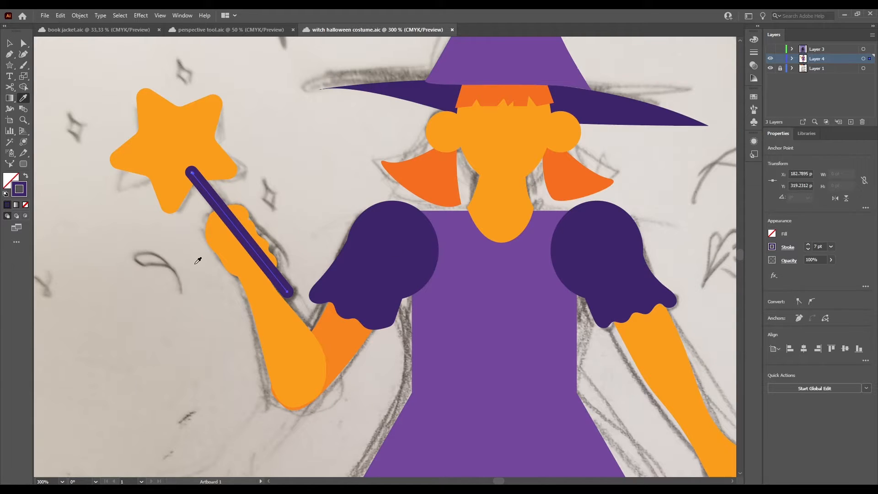
- Send the wand's stick behind the star and the raised hand, and clear the selection
key(ctrl+bracketleft)
key(ctrl+bracketleft)
key(ctrl+bracketleft)
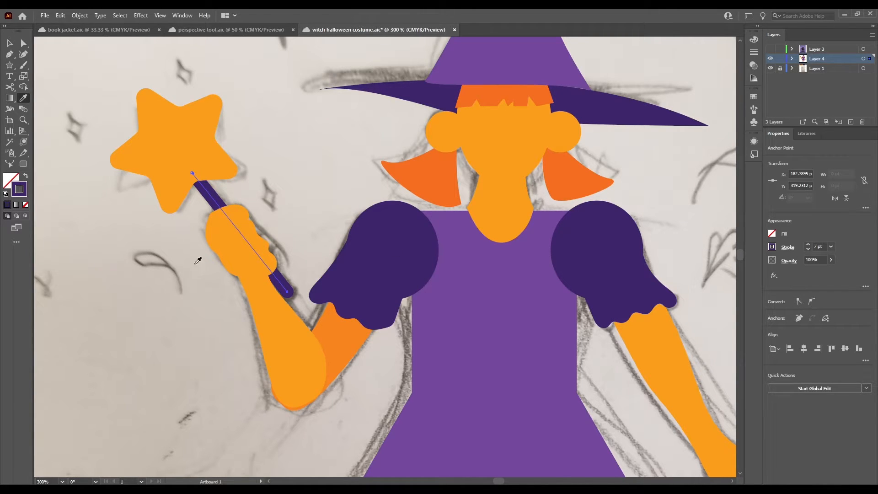
key(v)
click(188, 330)
- Select the anchor point at the wand-side tip of the hat brim for direct editing
key(ctrl+1)
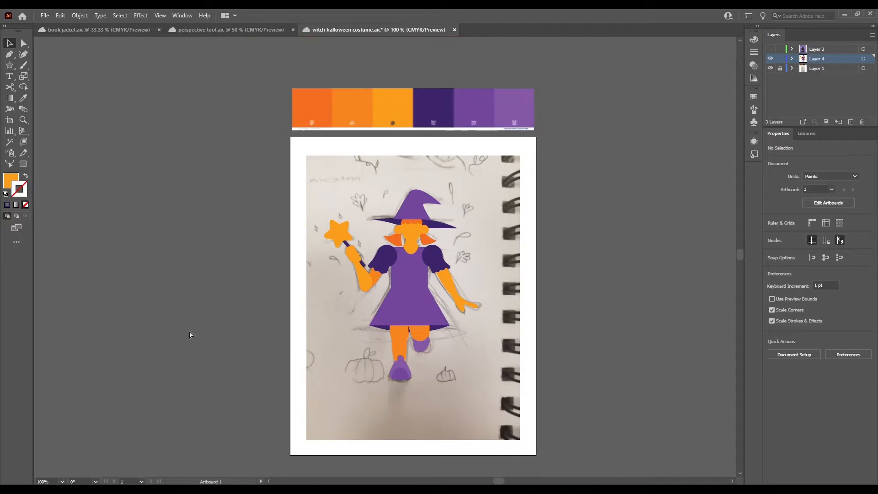
key(ctrl+equal)
drag(389, 268, 256, 245)
click(227, 151)
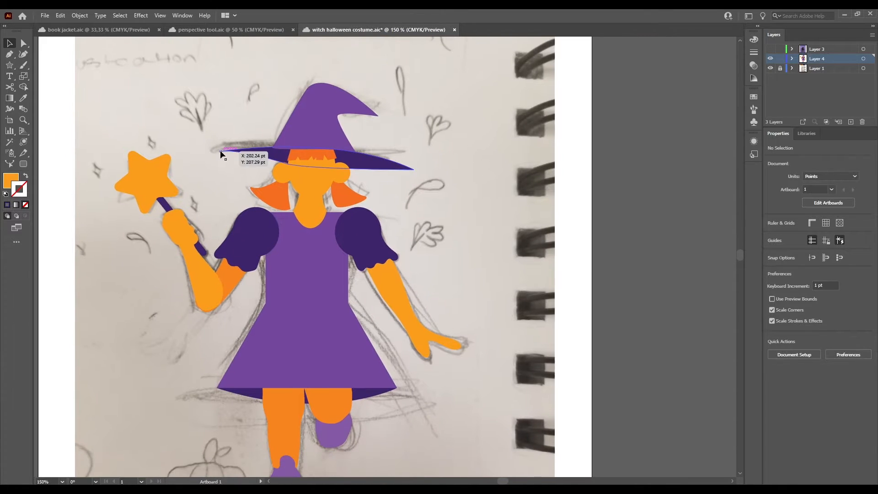
click(226, 152)
key(ctrl+equal)
key(ctrl+equal)
key(ctrl+equal)
key(ctrl+equal)
key(ctrl+equal)
key(ctrl+equal)
key(ctrl+equal)
key(ctrl+equal)
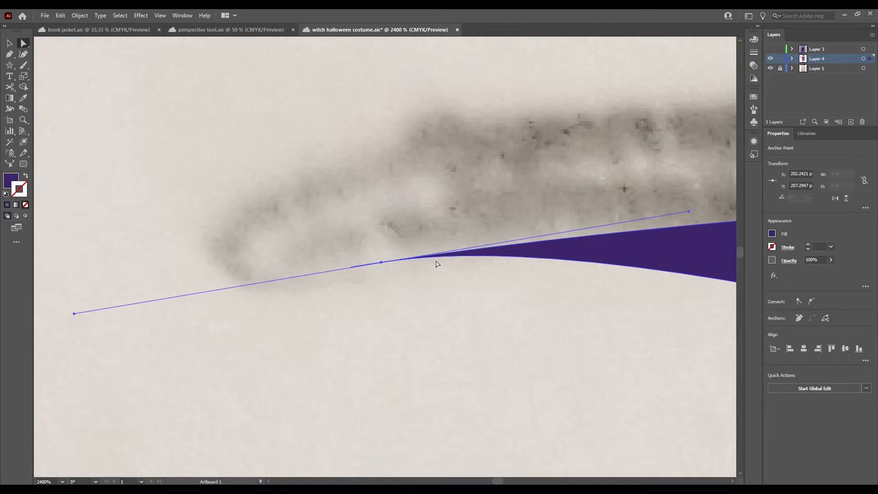
key(ctrl+minus)
key(ctrl+minus)
key(ctrl+minus)
key(ctrl+minus)
key(ctrl+minus)
key(ctrl+minus)
key(ctrl+minus)
key(ctrl+minus)
key(ctrl+equal)
key(ctrl+equal)
key(ctrl+equal)
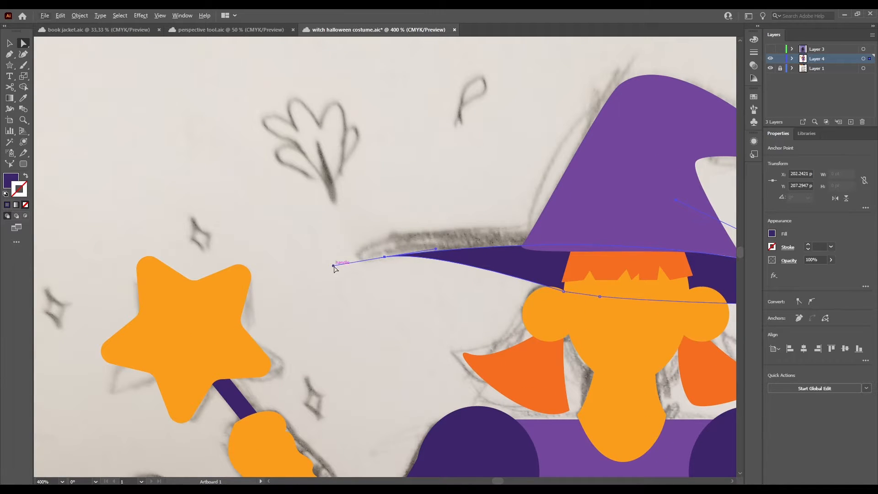
- Try to adjust the brim tip's direction handle with the Pen tool, and undo the change
key(p)
drag(333, 265, 390, 248)
key(ctrl+z)
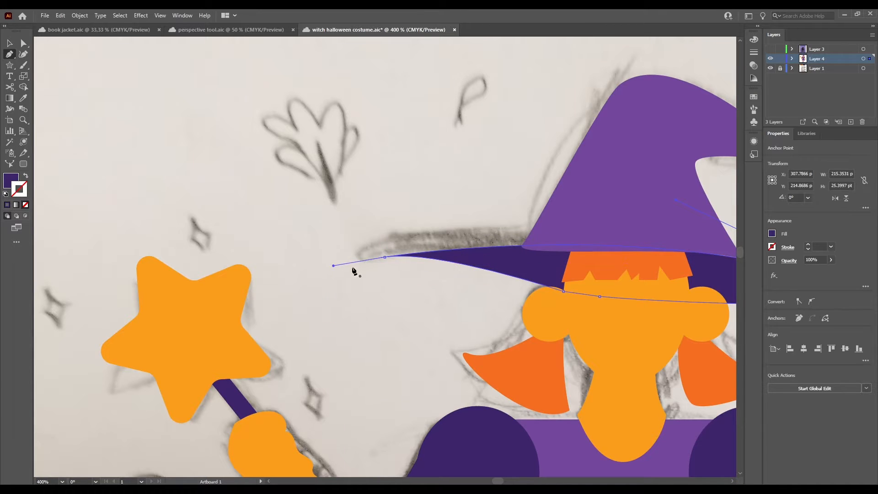
- Reshape the brim's lower curve from its wand-side tip by pulling the anchor's inner handle downward, making the brim fuller
key(a)
click(384, 257)
drag(436, 250, 401, 289)
drag(435, 346, 297, 330)
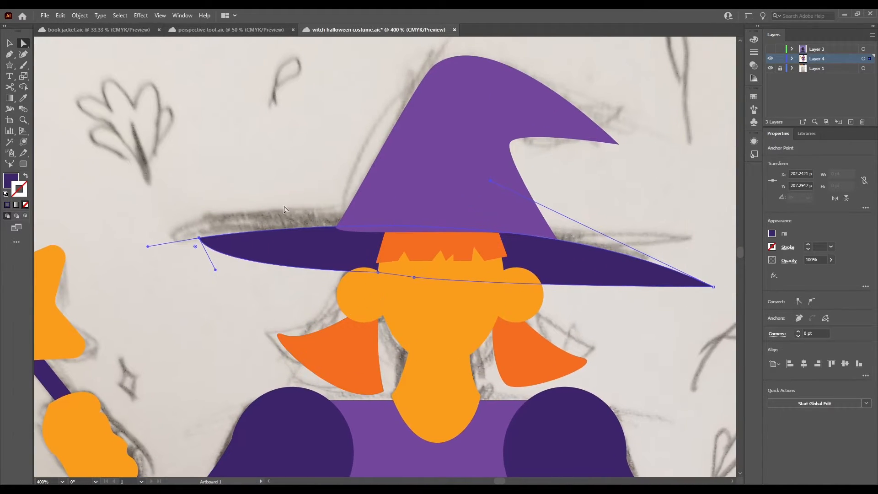
click(285, 193)
- Review the whole figure and the reshaped hat brim at several zoom levels
key(ctrl+minus)
key(ctrl+minus)
key(ctrl+minus)
key(ctrl+minus)
key(ctrl+minus)
key(ctrl+minus)
key(ctrl+plus)
key(ctrl+plus)
key(ctrl+plus)
key(ctrl+plus)
key(ctrl+plus)
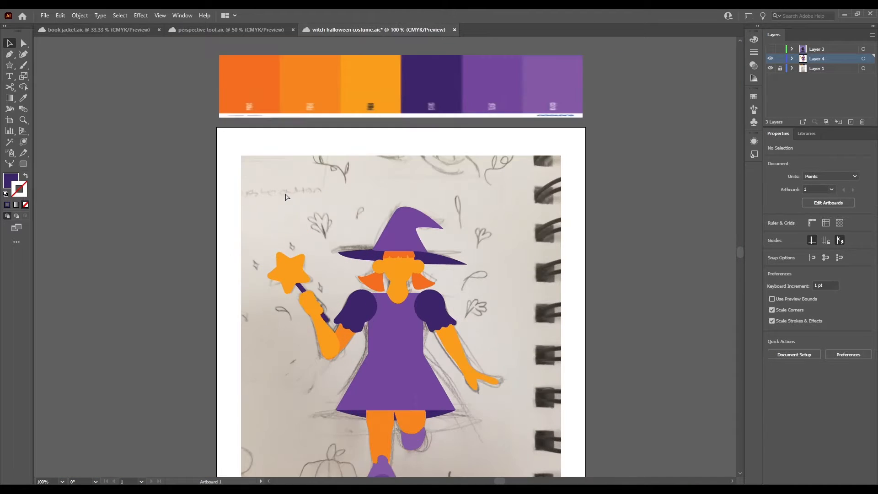
key(ctrl+minus)
key(ctrl+minus)
- Set up the Paintbrush with a black stroke and no fill for drawing on the face
key(b)
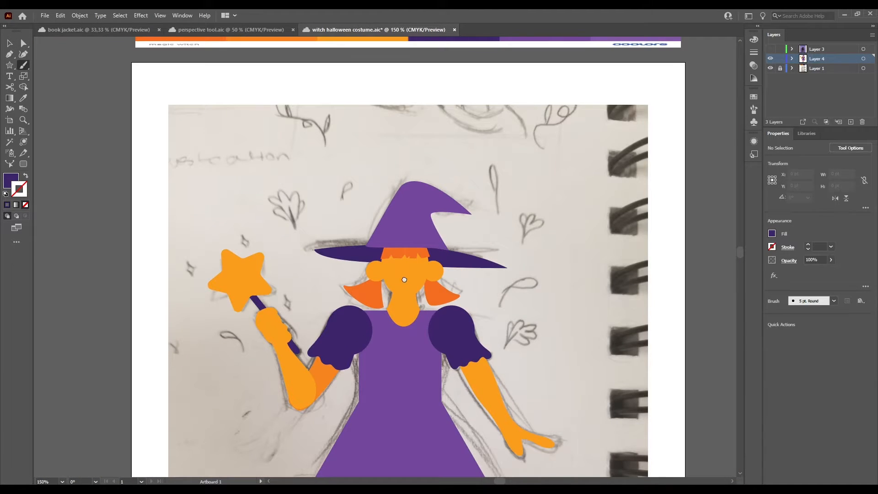
drag(404, 280, 319, 248)
key(ctrl+plus)
key(ctrl+plus)
key(ctrl+plus)
key(ctrl+plus)
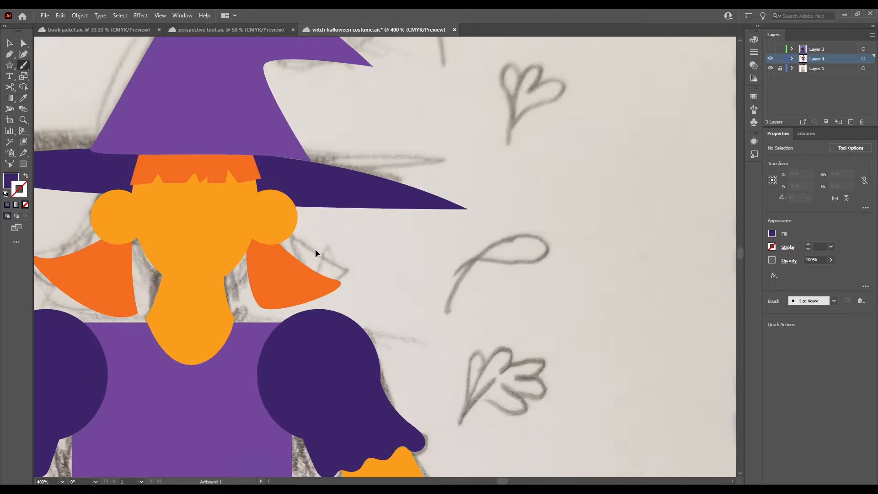
drag(393, 312, 521, 257)
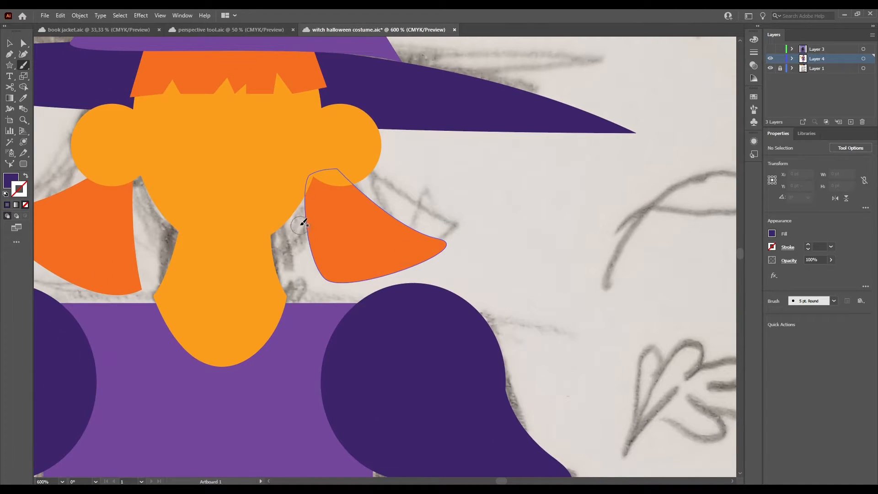
key(shift+x)
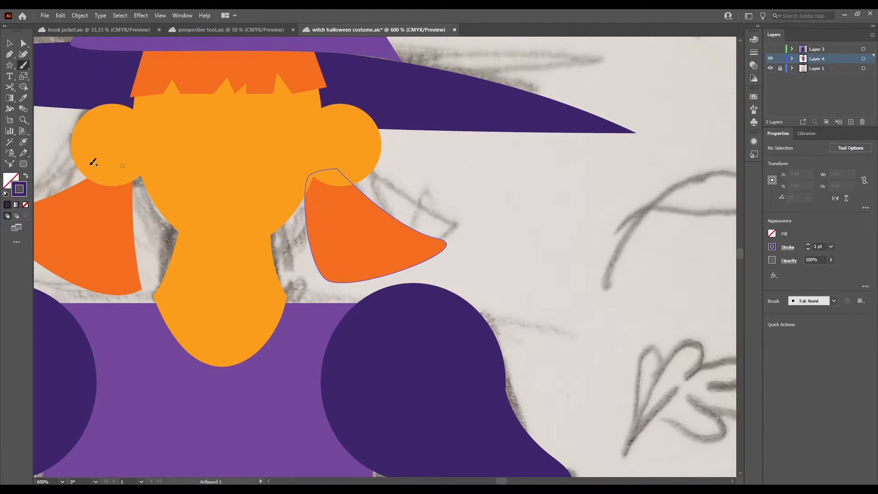
double_click(20, 190)
drag(249, 209, 250, 246)
click(385, 144)
key(ctrl+equal)
key(ctrl+equal)
drag(306, 250, 515, 349)
drag(310, 209, 451, 316)
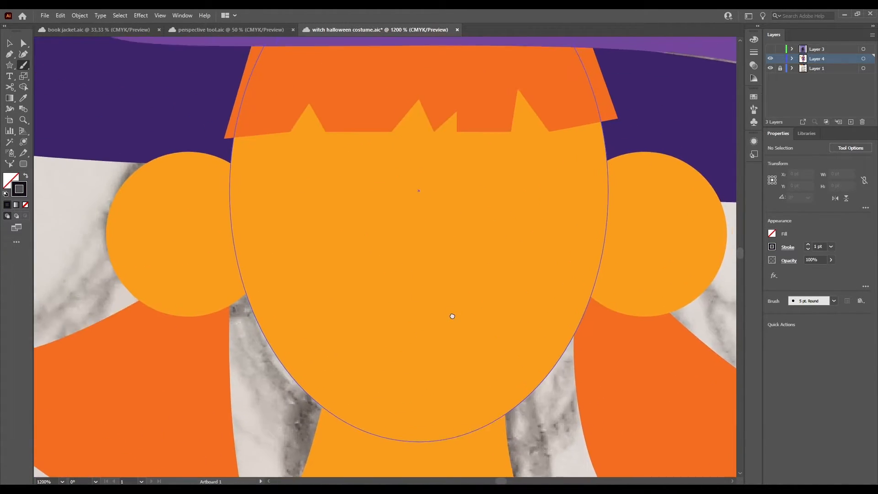
- Paint two thick, slanting curved strokes on the face for the closed eyes
drag(488, 178, 544, 231)
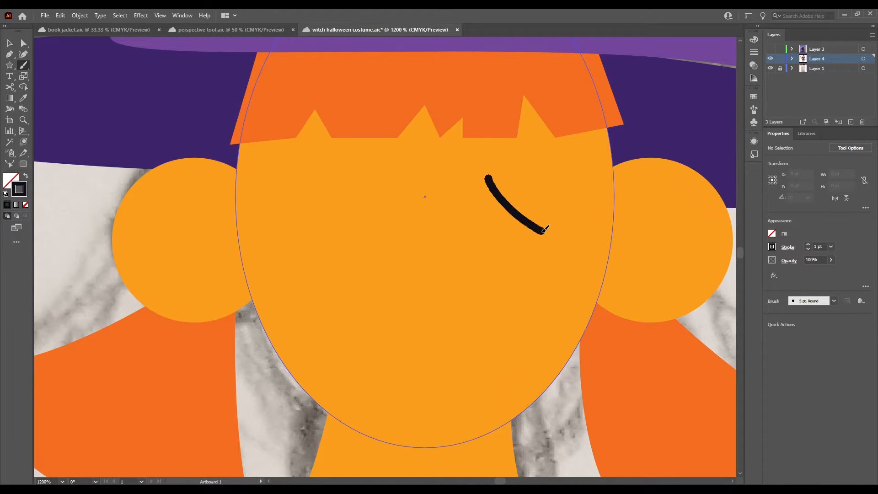
key(ctrl+z)
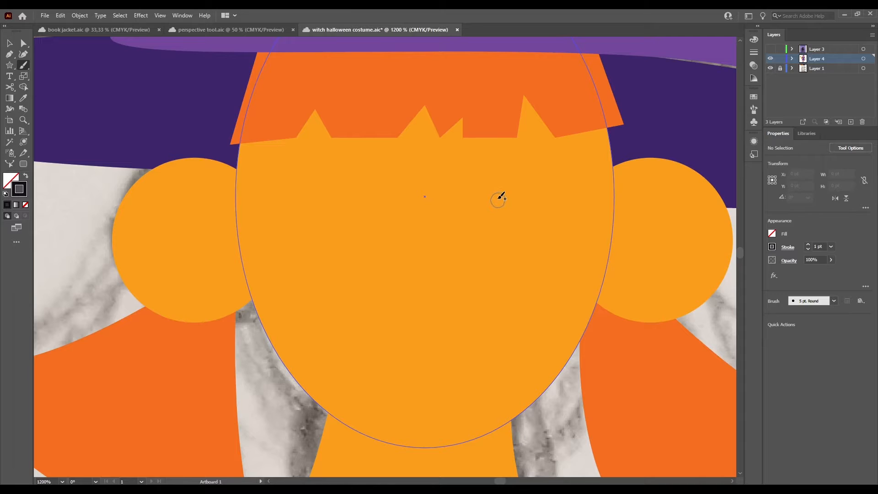
drag(501, 197, 562, 244)
drag(379, 188, 316, 237)
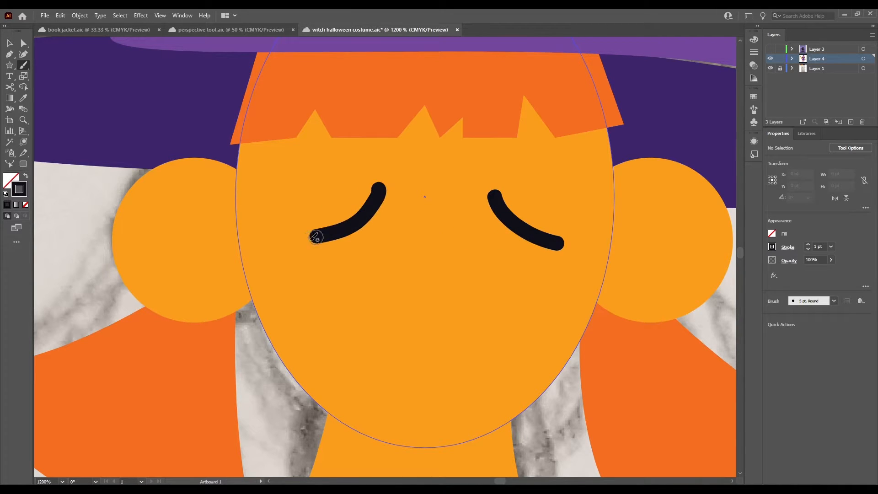
- Paint a thin arched eyebrow above each closed eye
drag(414, 242, 291, 242)
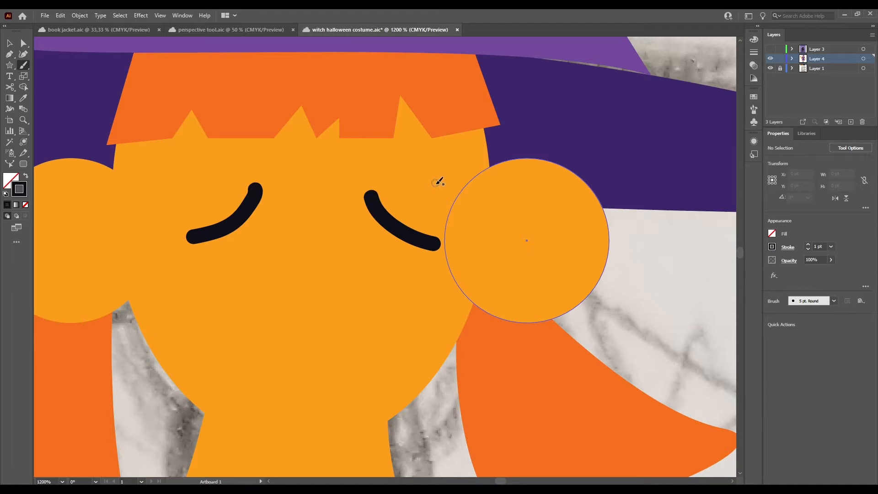
drag(440, 192, 379, 156)
drag(234, 152, 161, 172)
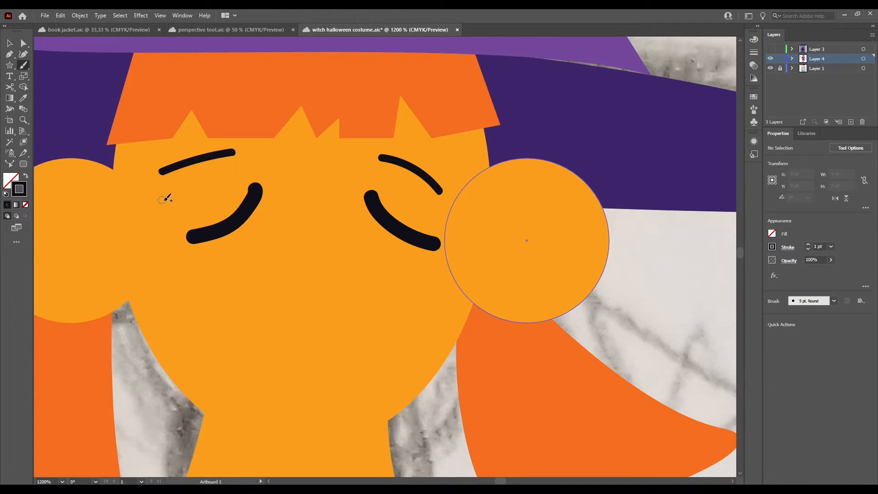
drag(232, 151, 172, 187)
- Paint a curved fold line and a short inner curve inside each ear
drag(297, 229, 361, 194)
mouse_move(631, 170)
mouse_down()
mouse_move(556, 188)
mouse_move(544, 205)
mouse_up()
drag(104, 167, 201, 206)
mouse_move(158, 174)
mouse_down()
mouse_move(150, 185)
mouse_move(163, 223)
mouse_up()
drag(590, 174, 569, 231)
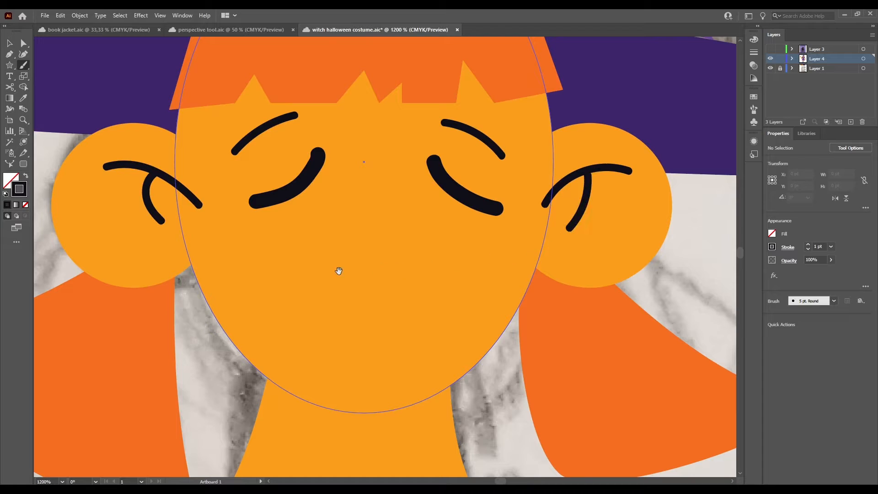
- Paint a long S-curved nose line running down from the inner brow between the closed eyes
drag(337, 271, 316, 277)
mouse_move(323, 142)
mouse_down()
mouse_move(313, 265)
mouse_move(329, 305)
mouse_up()
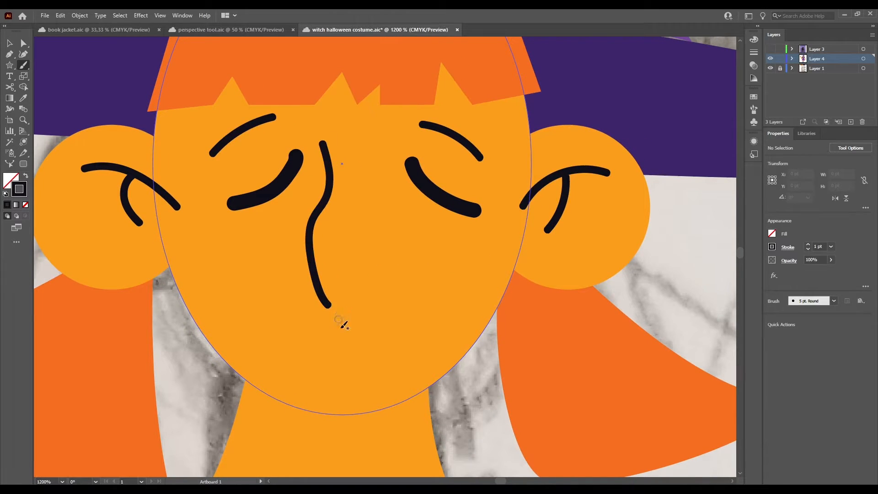
key(ctrl+z)
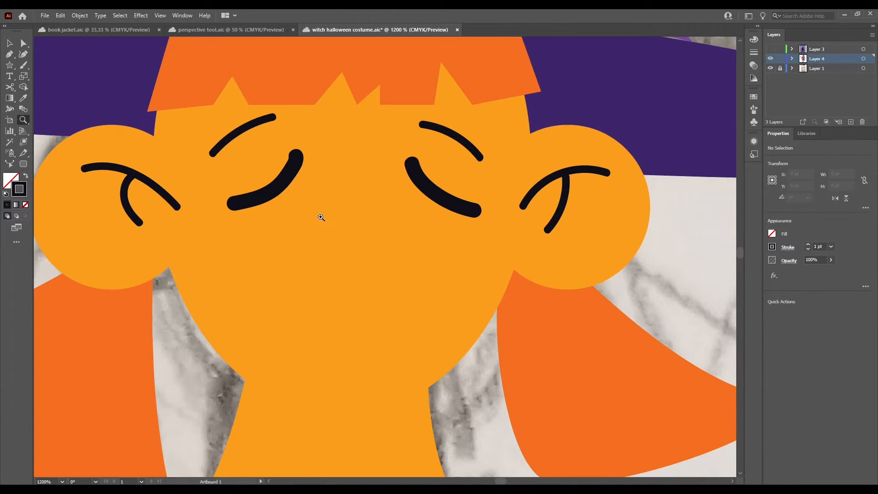
key(v)
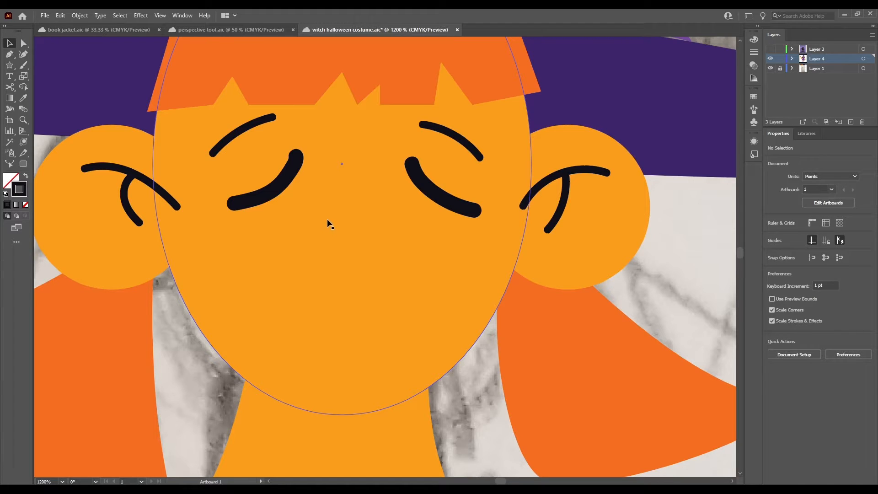
key(b)
mouse_move(327, 138)
mouse_down()
mouse_move(335, 291)
mouse_move(328, 227)
mouse_move(336, 149)
mouse_move(341, 170)
mouse_move(330, 290)
mouse_up()
key(ctrl+z)
key(ctrl+z)
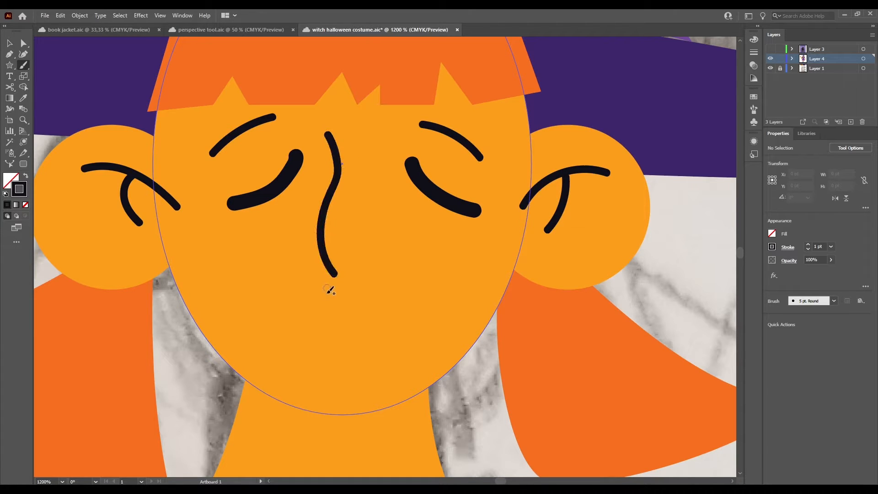
- Paint a curved one-sided smile below the nose, redoing the first flatter stroke
scroll(337, 326, down, 3)
drag(438, 236, 365, 263)
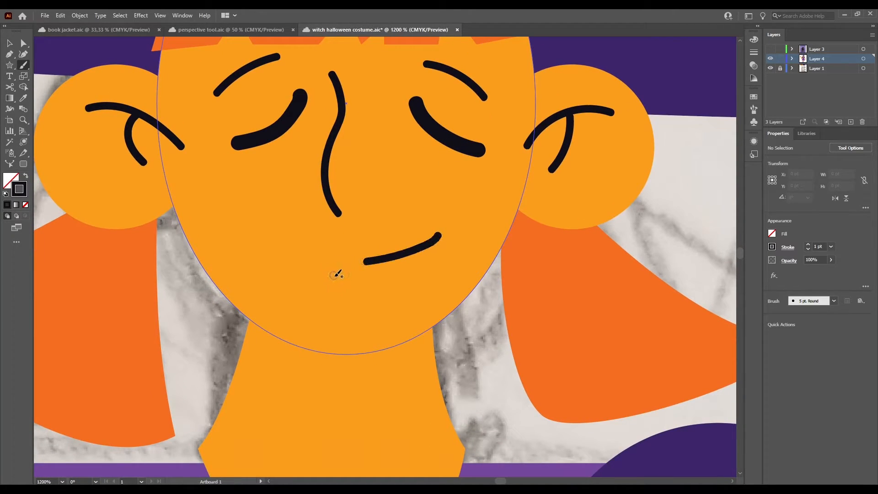
key(ctrl+z)
drag(444, 230, 351, 278)
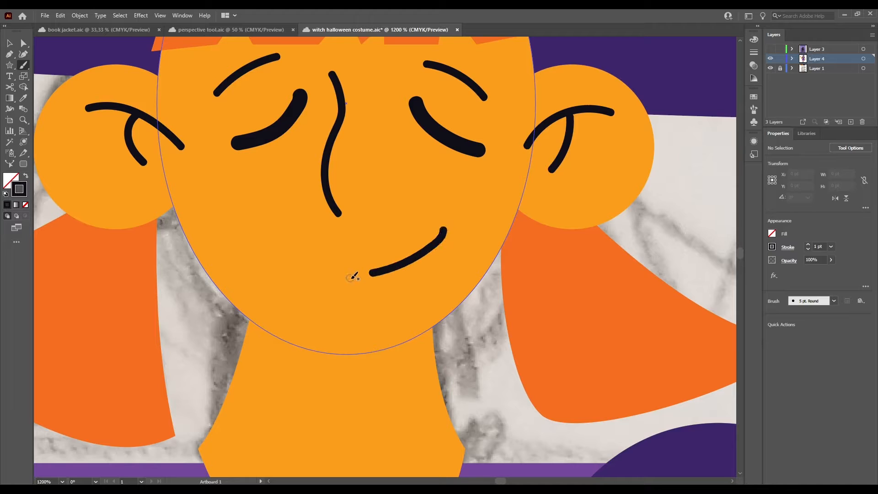
- Paint four slanting strand lines on the pigtail on the side away from the wand
key(ctrl+minus)
key(ctrl+minus)
key(ctrl+minus)
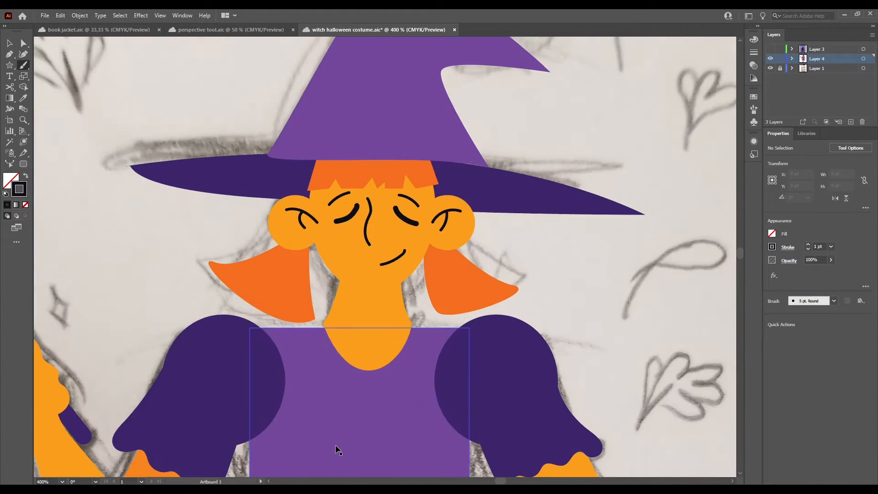
key(ctrl+plus)
key(ctrl+plus)
key(ctrl+plus)
key(ctrl+minus)
mouse_move(441, 331)
mouse_down()
mouse_move(449, 314)
mouse_move(420, 259)
mouse_up()
drag(467, 199, 500, 280)
drag(502, 217, 542, 288)
drag(549, 250, 579, 279)
drag(536, 221, 546, 232)
- Paint four slanting strand lines on the wand-side pigtail
drag(145, 221, 269, 281)
drag(314, 253, 296, 337)
drag(297, 296, 265, 333)
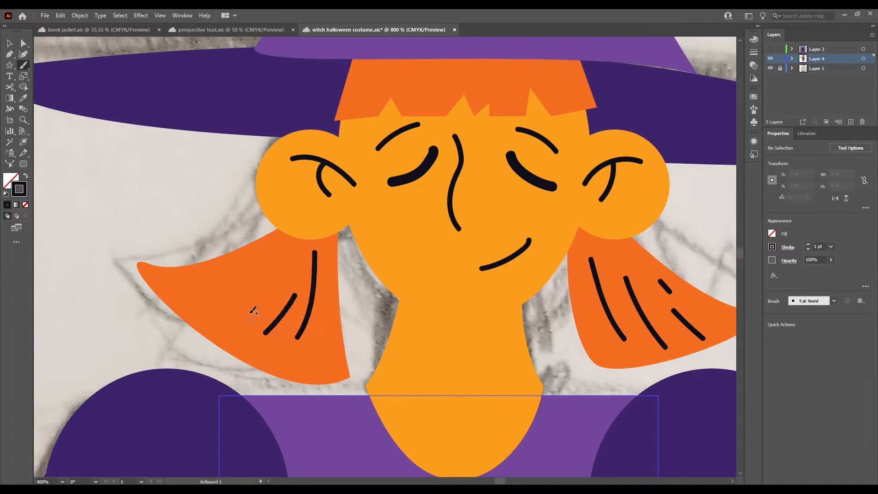
drag(276, 275, 243, 305)
drag(227, 274, 193, 289)
- Paint a row of short, near-vertical strand lines across the fringe under the hat brim
drag(415, 68, 366, 149)
mouse_move(366, 149)
mouse_down()
mouse_move(367, 183)
mouse_move(326, 175)
mouse_up()
drag(315, 156, 170, 470)
- Paint a curved crease where the hat's tip bends and small groups of short hatch marks on the cone
key(ctrl+minus)
key(ctrl+plus)
drag(419, 264, 422, 172)
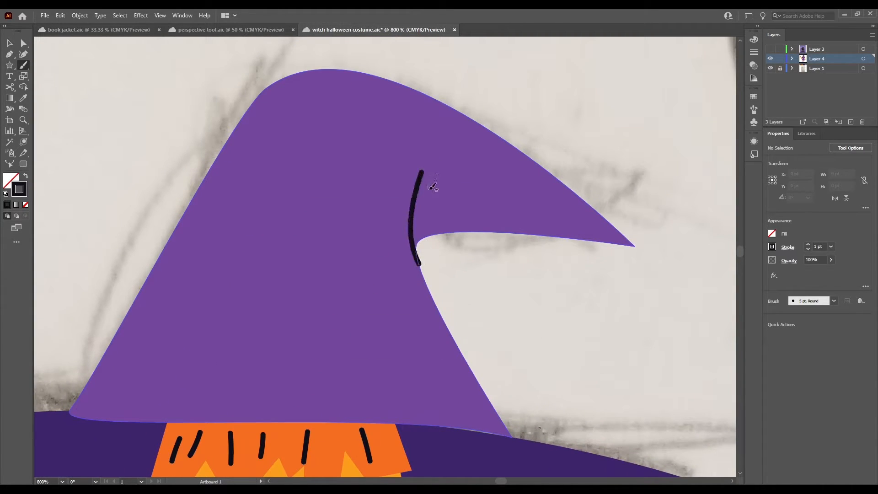
key(ctrl+minus)
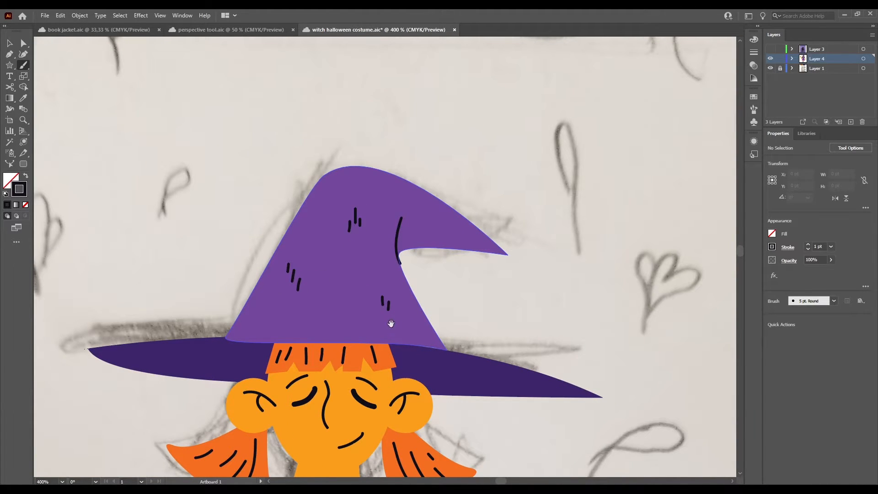
- Paint five long fold lines fanning down the skirt from the waist
drag(391, 324, 412, 155)
mouse_move(398, 439)
mouse_down()
mouse_move(460, 219)
mouse_move(437, 190)
mouse_up()
drag(461, 229, 523, 90)
drag(416, 205, 413, 330)
drag(477, 211, 517, 367)
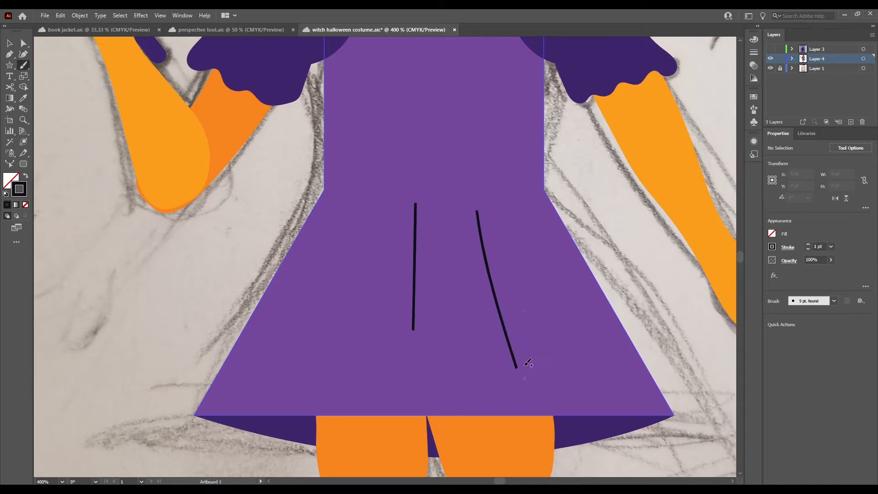
drag(533, 229, 582, 357)
drag(349, 205, 280, 347)
drag(378, 242, 339, 378)
- Paint a wavy ruffle line just above the scalloped cuff of each sleeve
drag(444, 57, 407, 202)
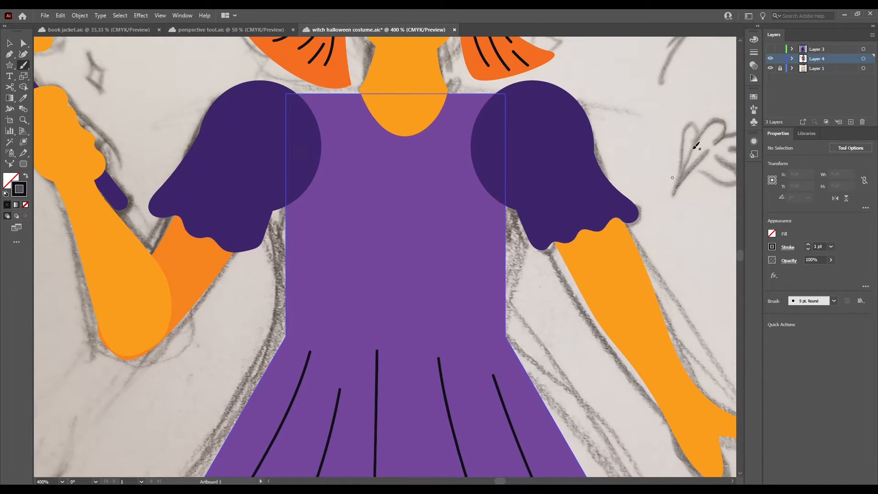
drag(400, 292, 311, 371)
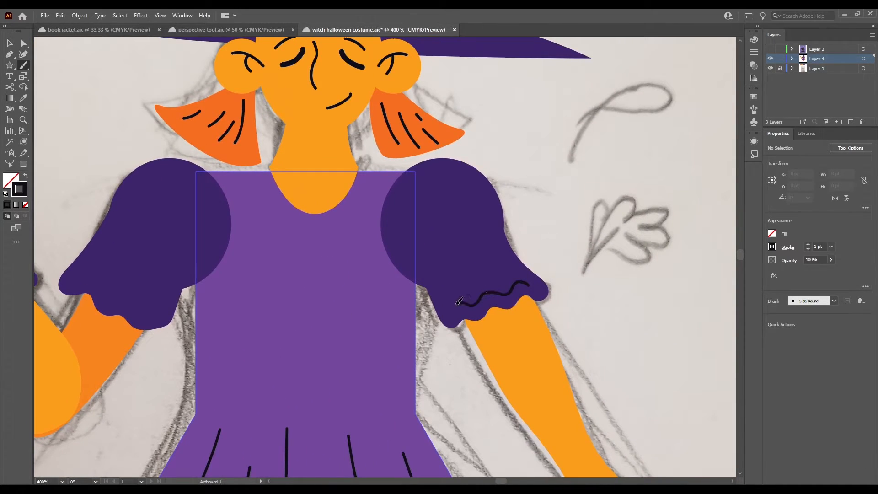
drag(459, 301, 450, 308)
drag(99, 259, 226, 263)
- Paint two wavy fold lines down each puffed sleeve from the shoulder
drag(358, 318, 295, 374)
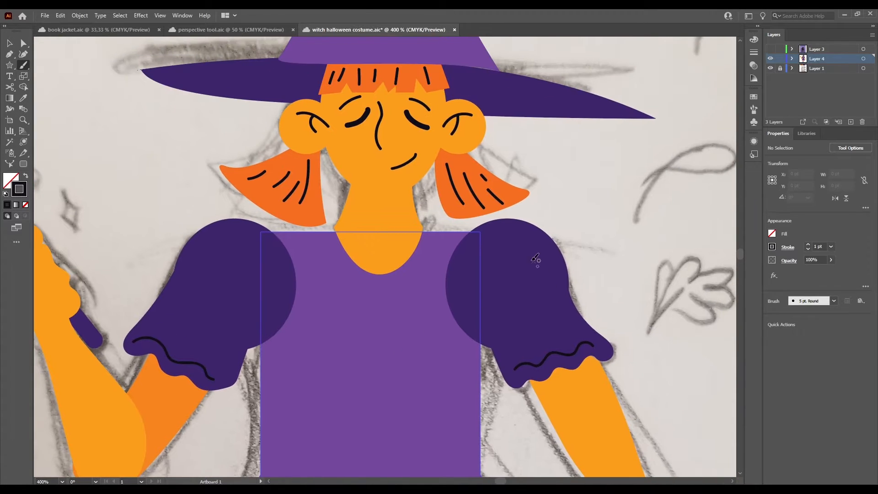
drag(516, 233, 547, 326)
key(ctrl+z)
drag(518, 231, 558, 325)
drag(494, 247, 527, 324)
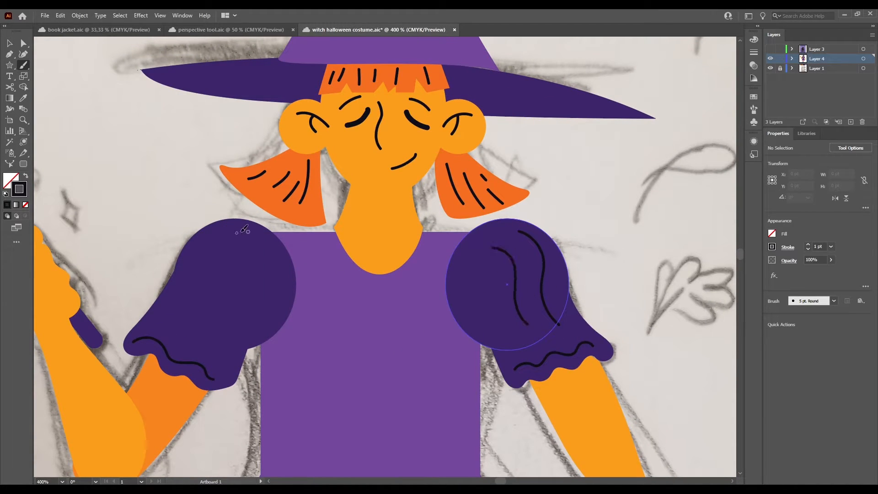
drag(243, 230, 185, 309)
drag(253, 254, 221, 322)
- Paint slanting lines beside the neckline and criss-cross lacing down the centre of the bodice
drag(361, 334, 368, 279)
drag(336, 193, 367, 242)
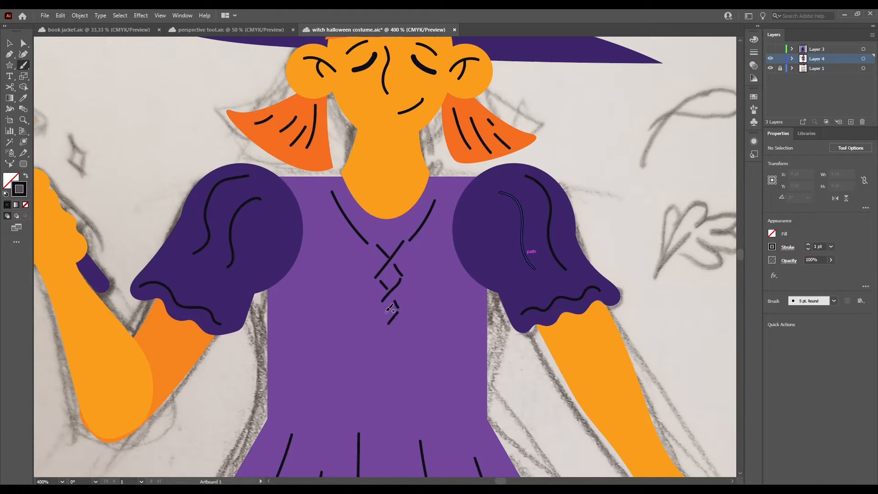
scroll(393, 330, down, 8)
scroll(395, 343, up, 4)
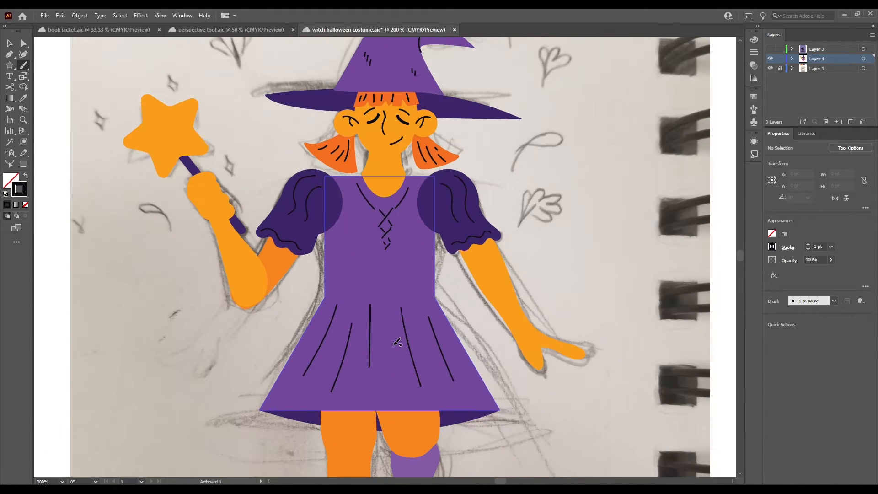
- Paint the inner elbow crease on the wand arm, then outline the fist and add its finger lines
scroll(292, 312, up, 4)
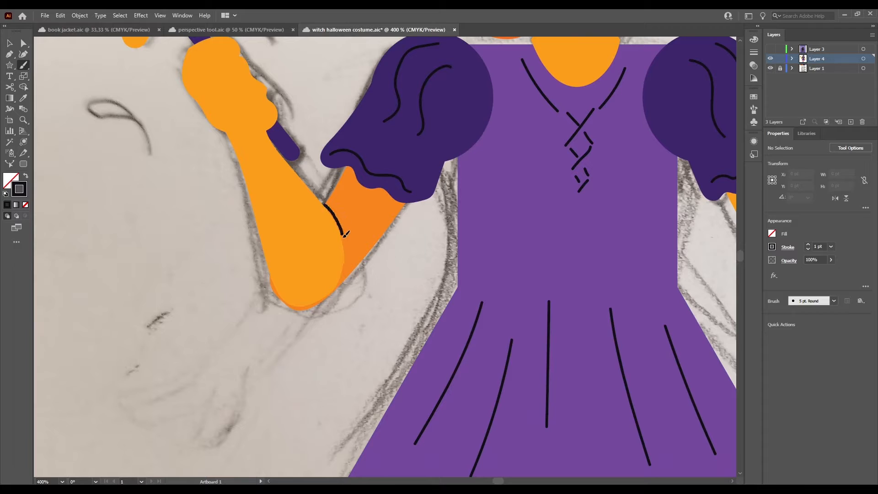
drag(364, 229, 394, 353)
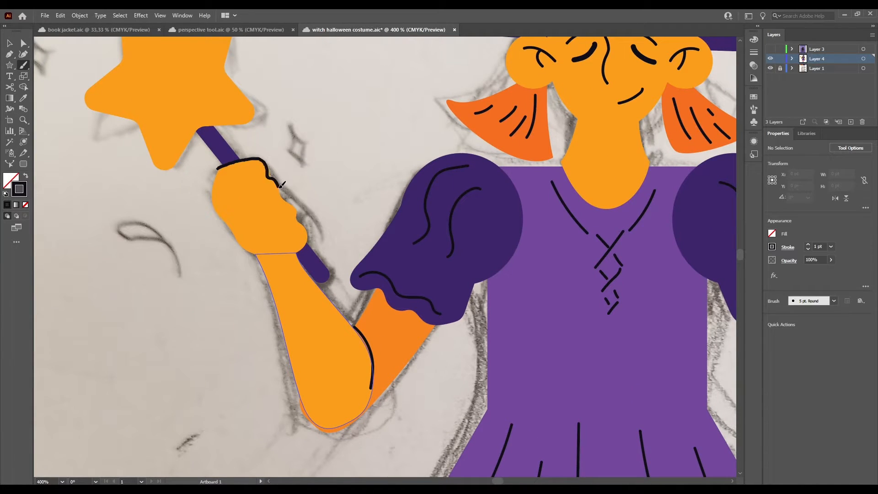
drag(299, 219, 304, 243)
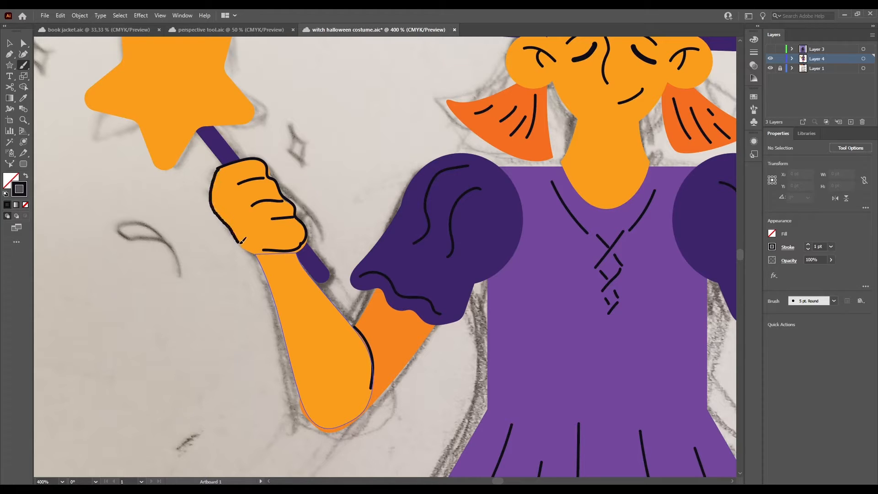
drag(240, 242, 245, 248)
- Paint a contour line along the wand arm's inner forearm from the wrist toward the elbow, undoing unsatisfactory strokes
drag(320, 332, 339, 212)
drag(314, 130, 318, 139)
key(ctrl+z)
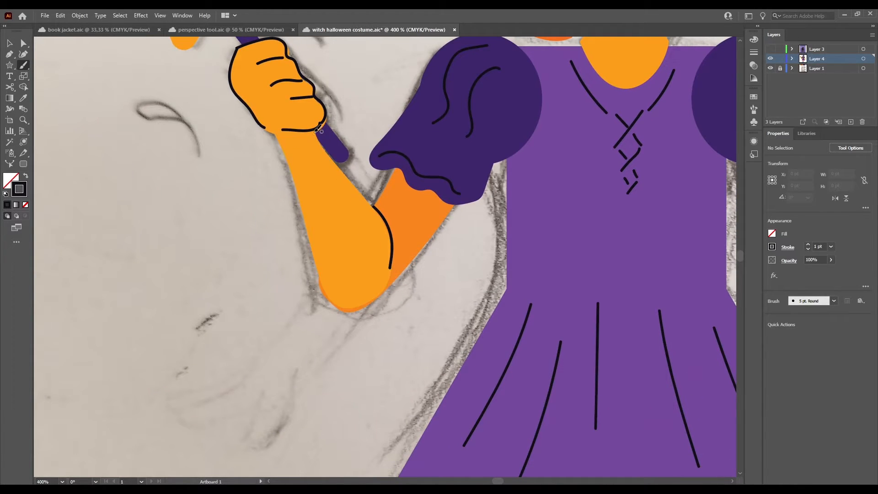
mouse_move(316, 131)
mouse_down()
mouse_move(365, 203)
mouse_move(316, 132)
mouse_move(358, 191)
mouse_up()
key(ctrl+z)
key(ctrl+z)
drag(350, 157, 375, 229)
- Adjust the fist outline's anchor point near the wrist beside the wand with Direct Selection
key(a)
click(331, 205)
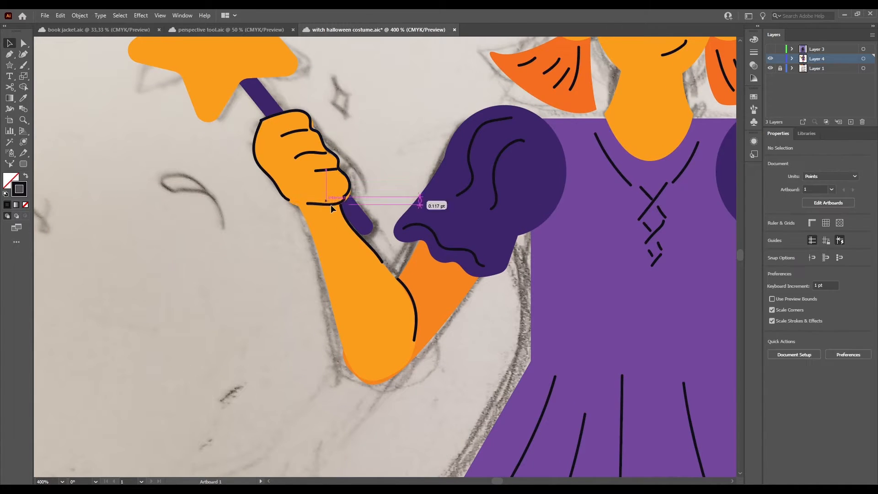
click(346, 197)
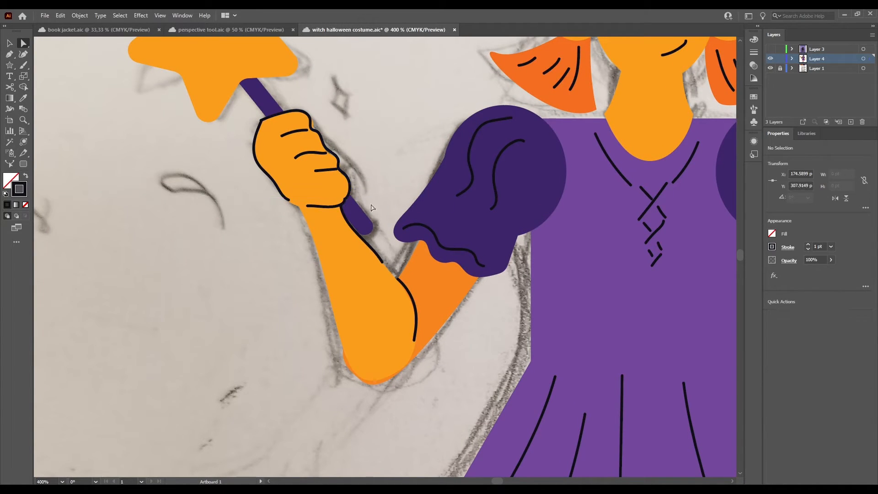
click(313, 123)
click(359, 156)
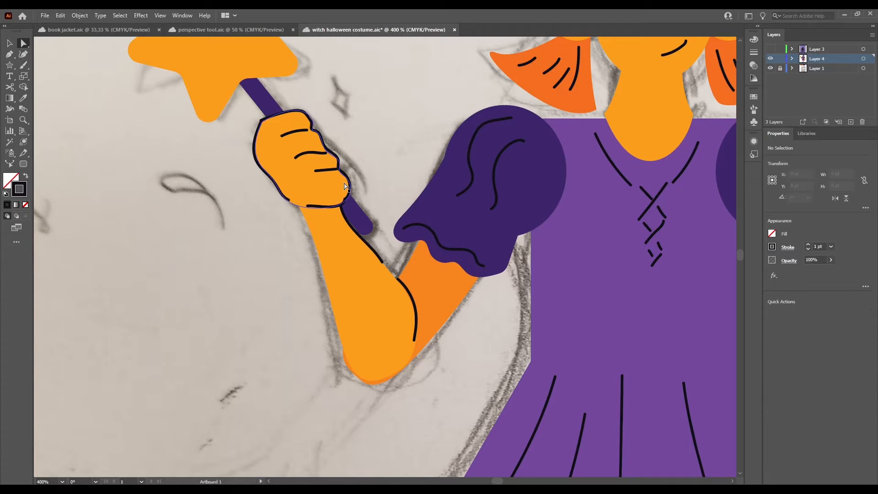
- Paint three short curved contour lines around the toe of the standing foot's shoe
key(ctrl+minus)
key(ctrl+minus)
key(ctrl+minus)
key(ctrl+minus)
drag(362, 343, 311, 215)
key(ctrl+plus)
key(ctrl+plus)
key(ctrl+plus)
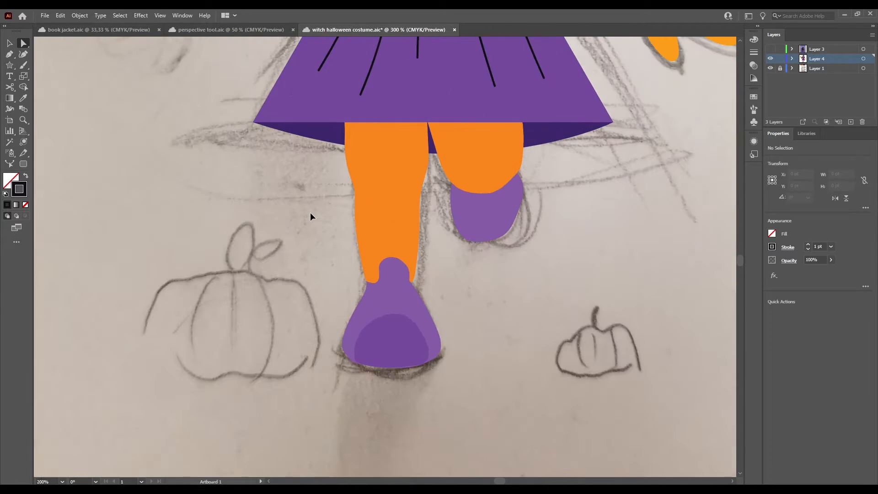
key(b)
mouse_move(370, 314)
mouse_down()
mouse_move(422, 338)
mouse_move(378, 356)
mouse_up()
key(ctrl+z)
drag(365, 352, 348, 342)
drag(425, 340, 406, 319)
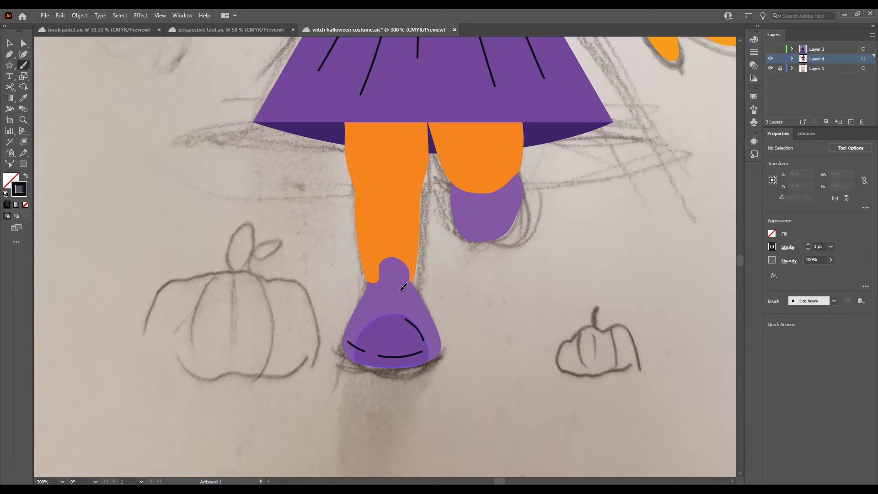
- Paint short lace-like detail strokes around the ankle front of the standing foot's shoe
drag(402, 289, 376, 290)
mouse_move(378, 292)
mouse_down()
mouse_move(398, 302)
mouse_move(388, 297)
mouse_up()
drag(380, 300, 388, 309)
mouse_move(394, 306)
mouse_down()
mouse_move(400, 312)
mouse_move(386, 313)
mouse_move(412, 287)
mouse_move(400, 289)
mouse_up()
drag(396, 286, 365, 309)
key(ctrl+z)
drag(412, 292, 421, 309)
- Paint three short curved detail strokes on the raised foot's shoe
drag(512, 201, 485, 225)
drag(456, 206, 470, 221)
drag(499, 196, 481, 202)
- Paint short knee marks on the standing leg and contour lines along the lowered arm's inner edge and hand
drag(364, 168, 421, 269)
scroll(415, 177, up, 5)
scroll(403, 297, right, 4)
drag(476, 307, 482, 324)
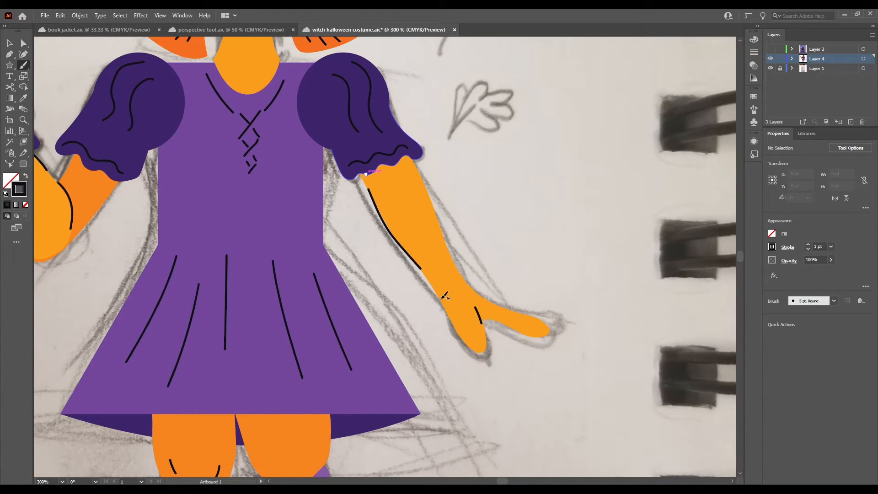
drag(443, 299, 467, 341)
scroll(493, 323, up, 1)
scroll(493, 323, right, 1)
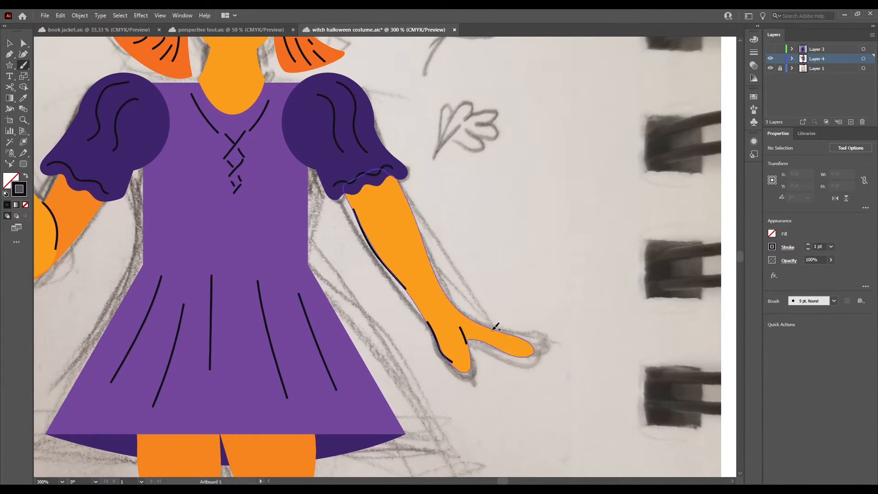
key(a)
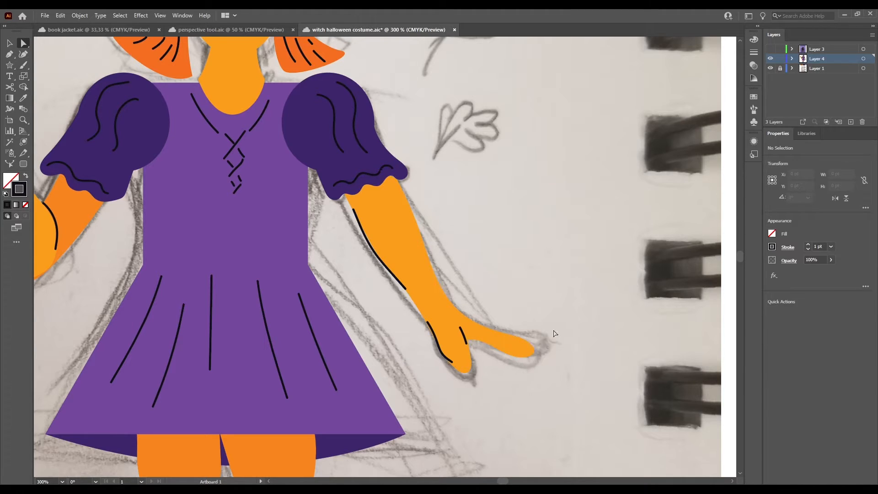
- Shorten the outstretched finger of the lowered hand and refine its lower edge by adjusting anchor points, and save the document
click(530, 353)
drag(527, 354, 491, 354)
click(493, 352)
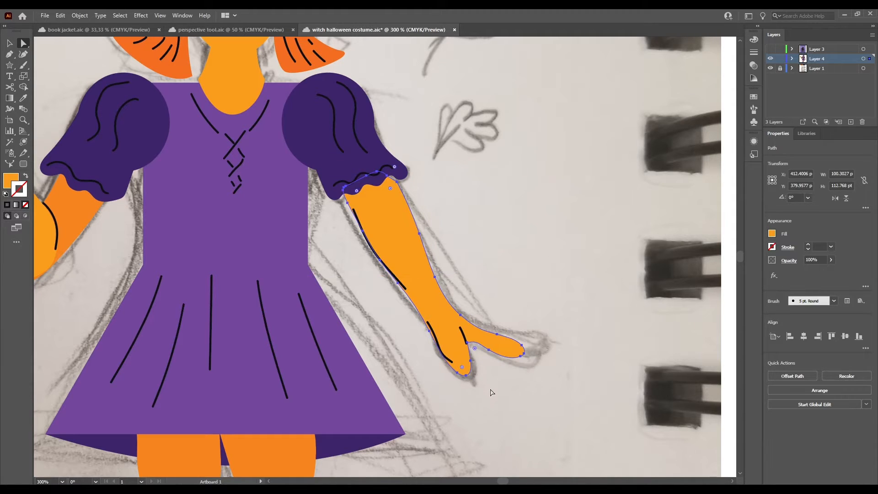
click(491, 389)
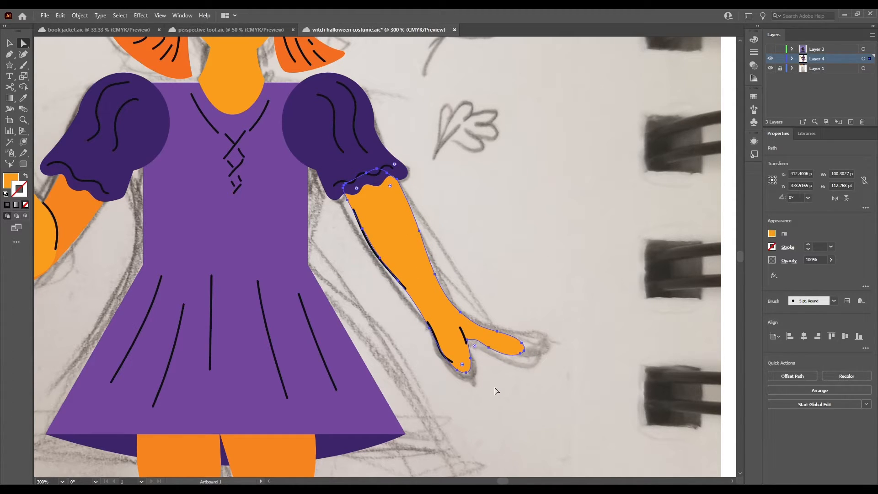
click(491, 350)
mouse_move(474, 346)
mouse_down()
mouse_move(483, 359)
mouse_move(485, 346)
mouse_move(475, 340)
mouse_up()
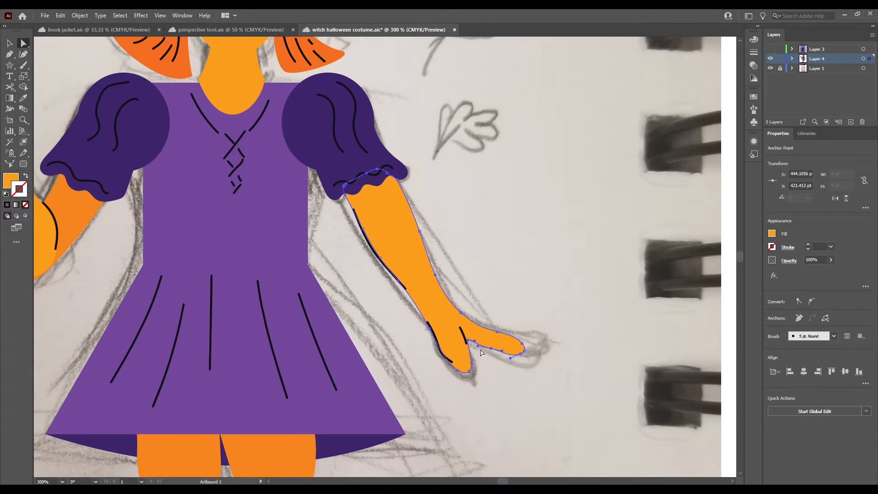
key(ctrl+s)
click(478, 456)
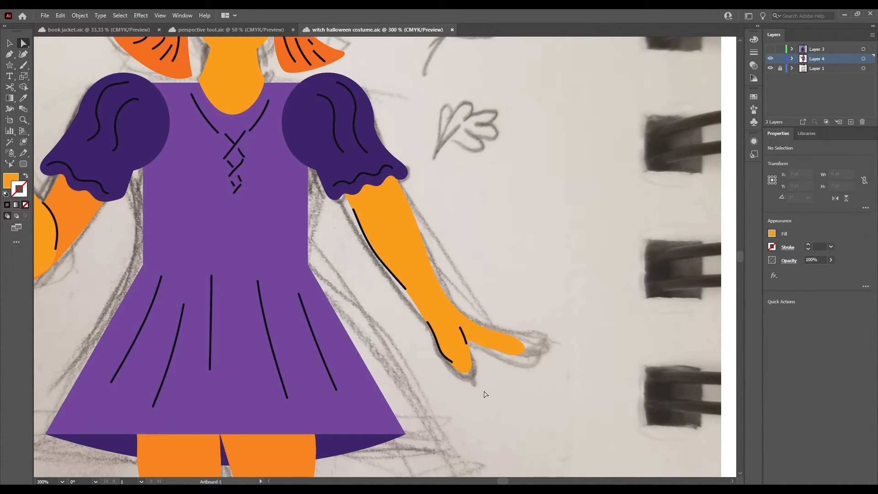
- Try to paint a black contour line along the outstretched finger of the lowered hand
key(b)
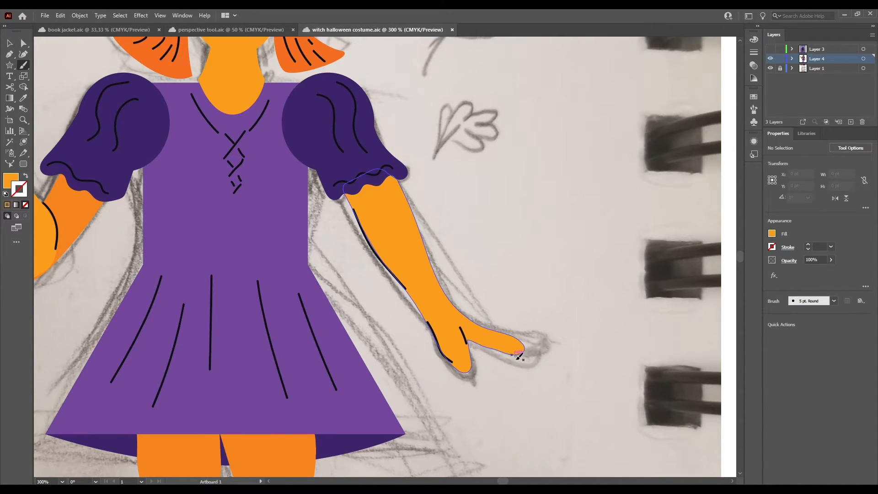
key(shift+x)
key(ctrl+z)
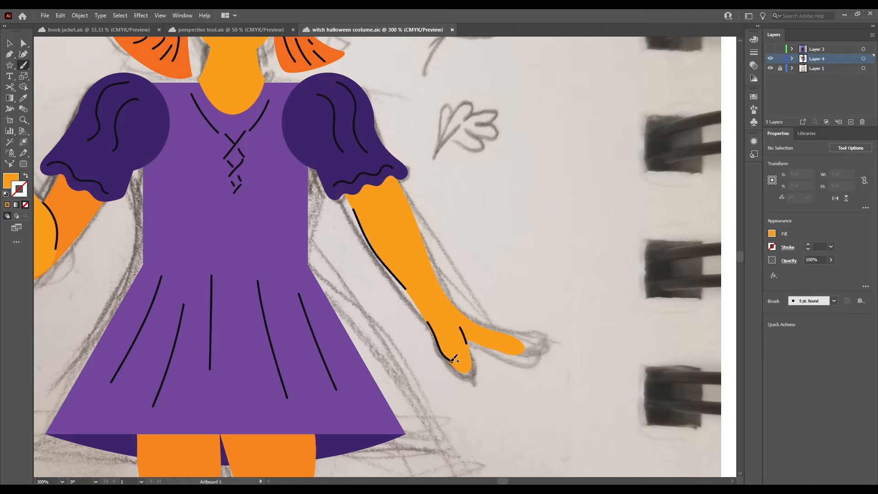
key(v)
click(503, 379)
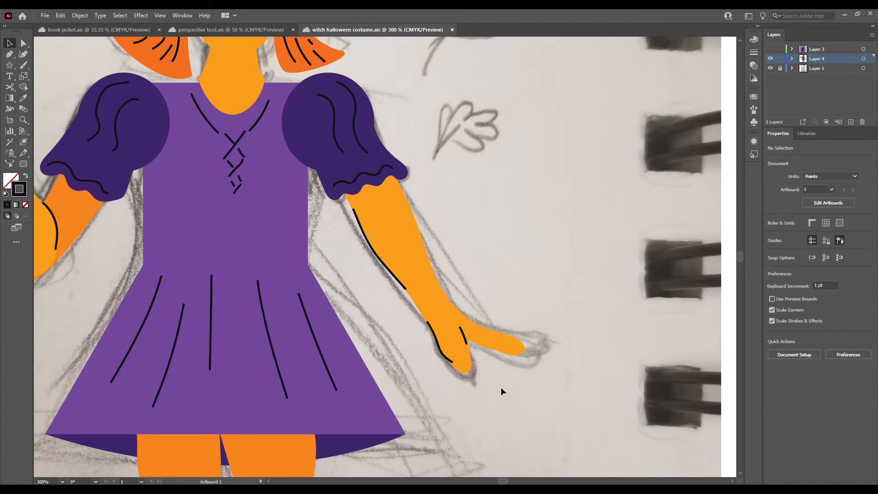
key(b)
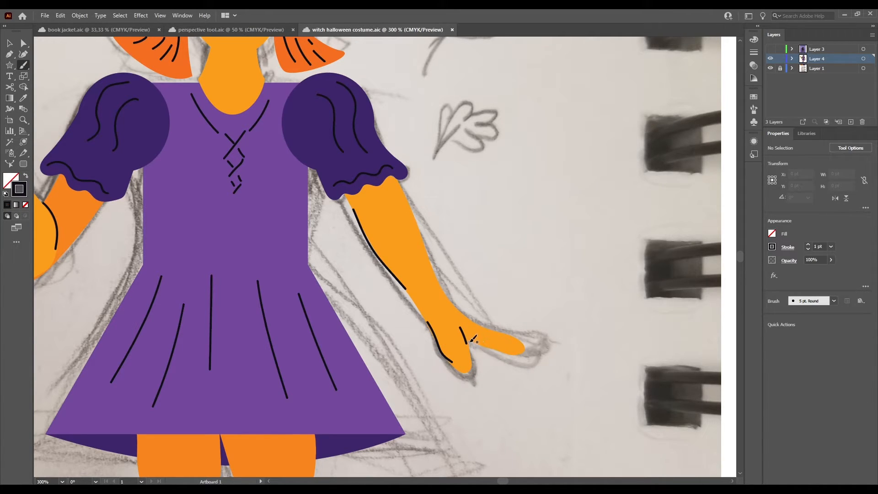
drag(470, 340, 503, 357)
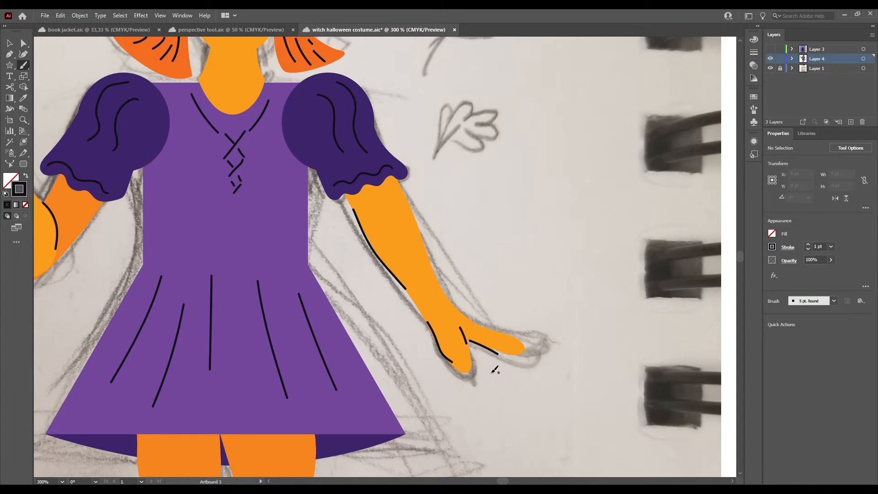
key(ctrl+z)
mouse_move(491, 327)
mouse_down()
mouse_move(515, 350)
mouse_move(475, 344)
mouse_up()
key(ctrl+z)
- Paint a black contour line along the outer edge of the lowered arm, starting just below the sleeve
mouse_move(416, 212)
mouse_down()
mouse_move(481, 314)
mouse_move(483, 340)
mouse_up()
mouse_move(485, 241)
mouse_down()
mouse_move(510, 292)
mouse_move(569, 357)
mouse_up()
mouse_move(489, 288)
mouse_down()
mouse_move(539, 275)
mouse_move(466, 206)
mouse_up()
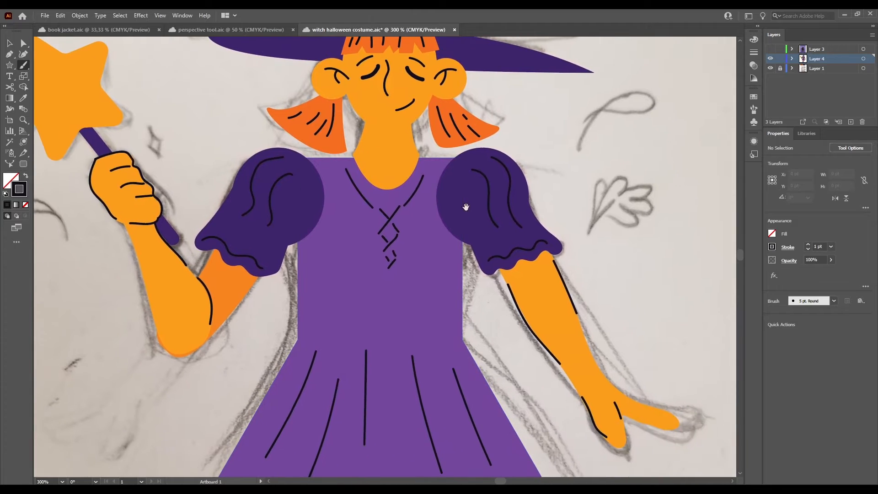
- Select the star on the magic wand and place a copy of it directly over the original
key(ctrl+minus)
key(ctrl+minus)
key(ctrl+minus)
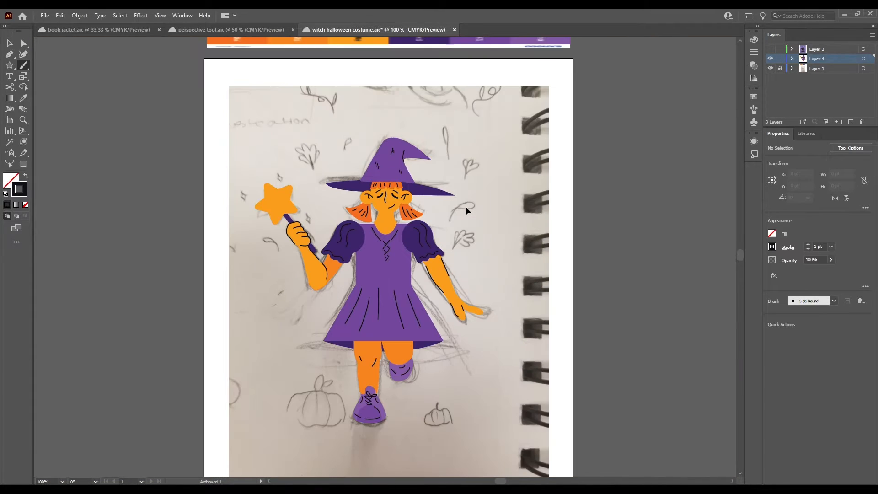
key(ctrl+plus)
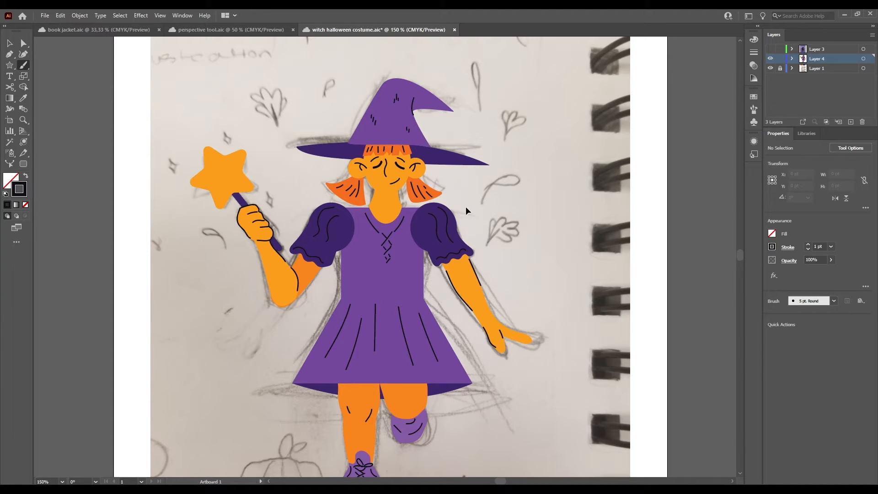
key(ctrl+plus)
key(ctrl+plus)
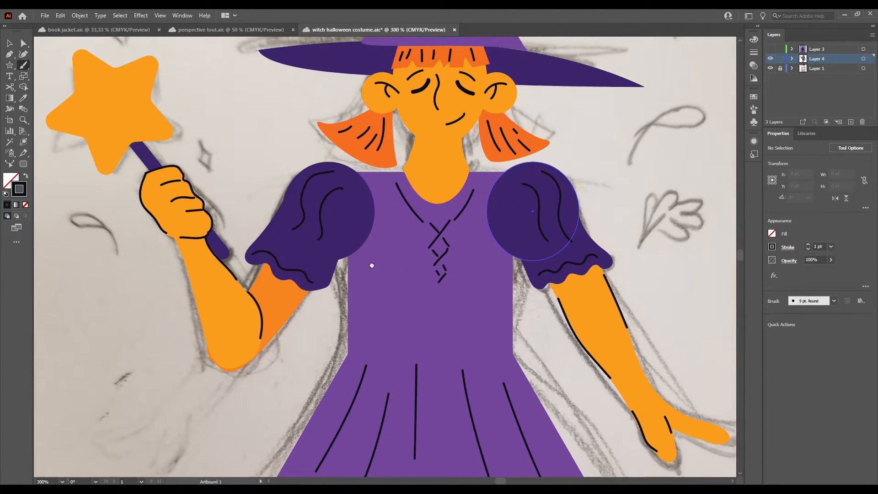
drag(372, 265, 595, 319)
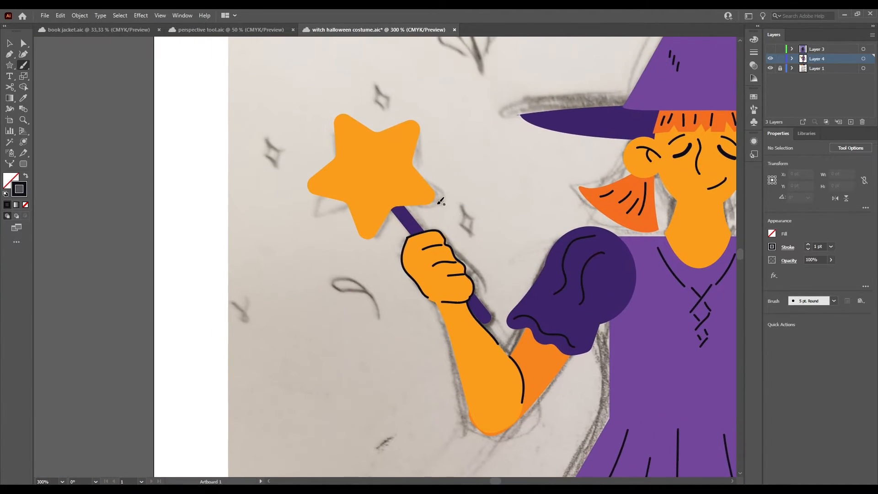
key(v)
click(355, 174)
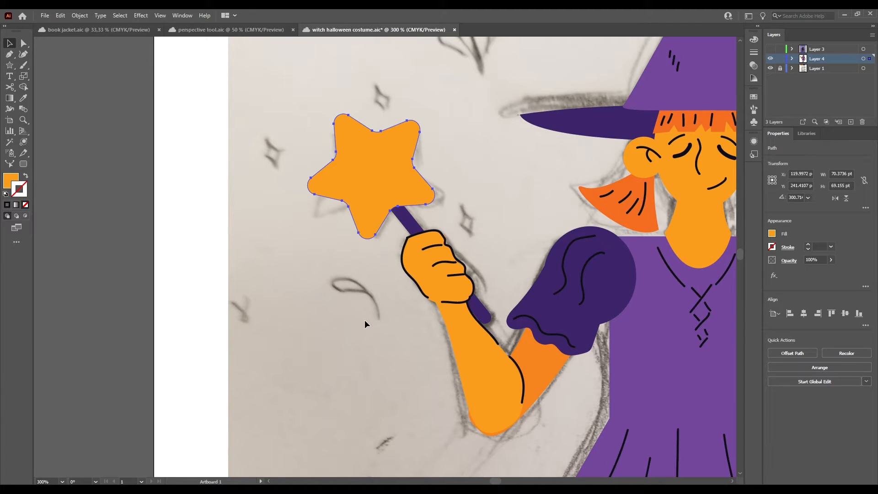
- Cut the star copy's outline at the notch beside the wand handle and at the upper notch, and remove the half nearer the girl
key(c)
click(401, 206)
click(515, 264)
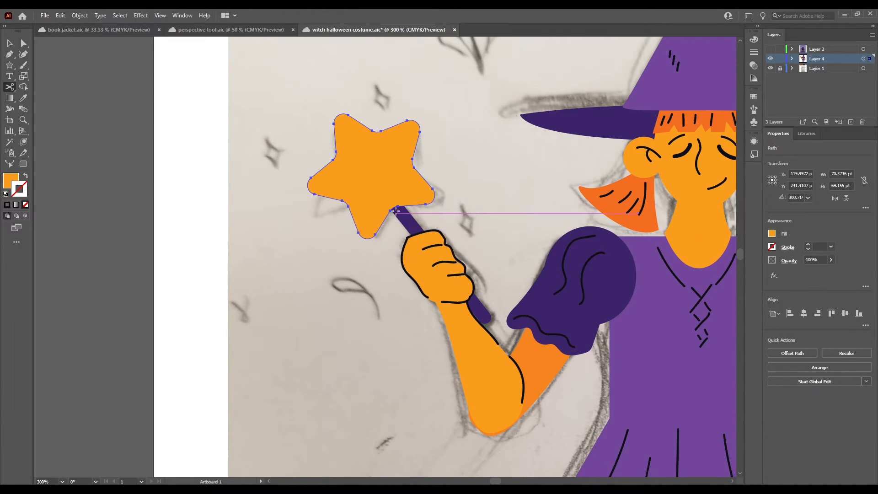
click(395, 207)
click(522, 262)
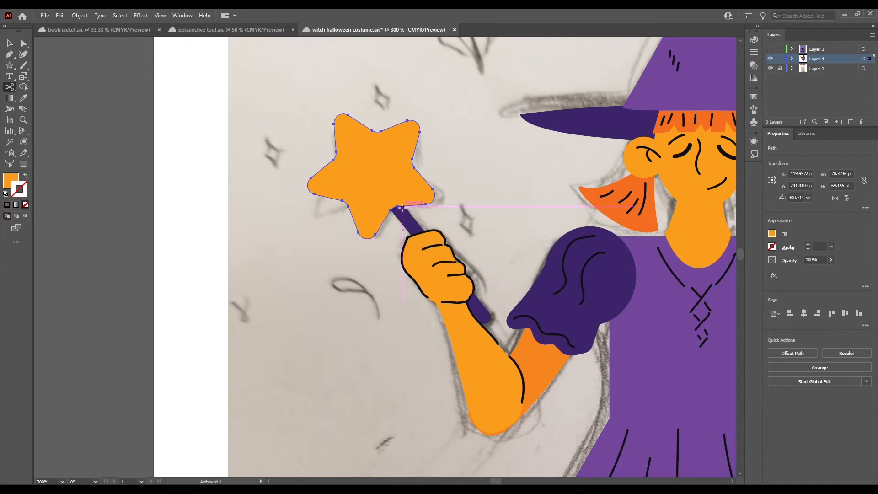
click(398, 206)
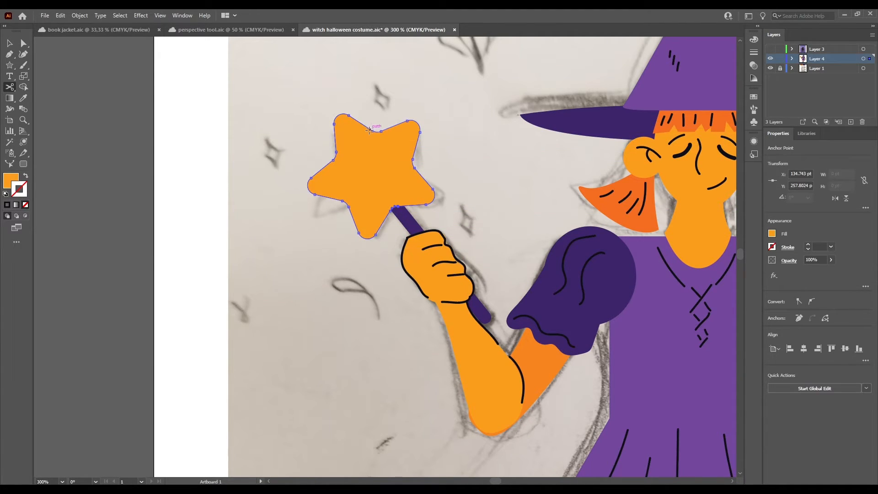
click(373, 130)
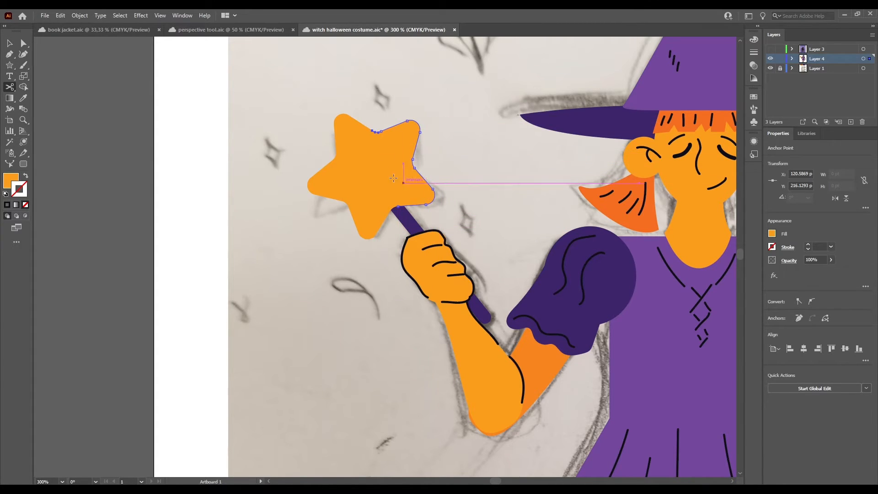
ctrl+click(431, 176)
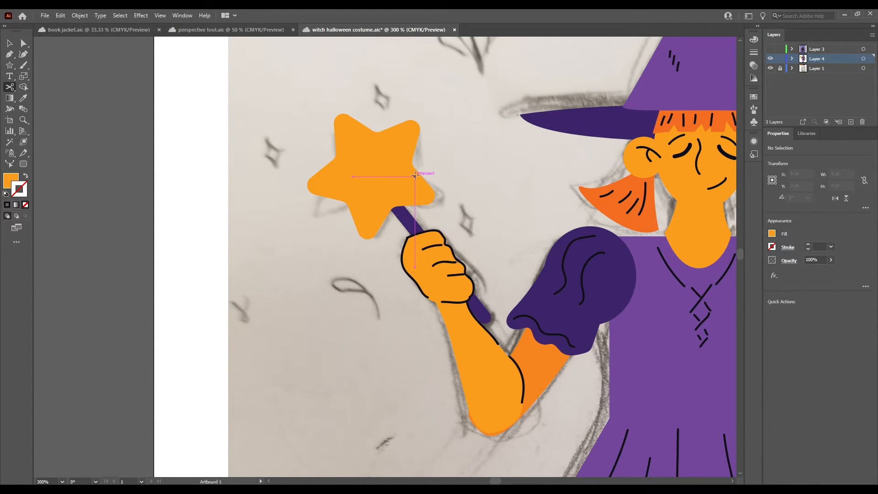
- Scale the remaining half-star outline down to about 34 by 47 pt inside the wand's star
key(v)
click(337, 177)
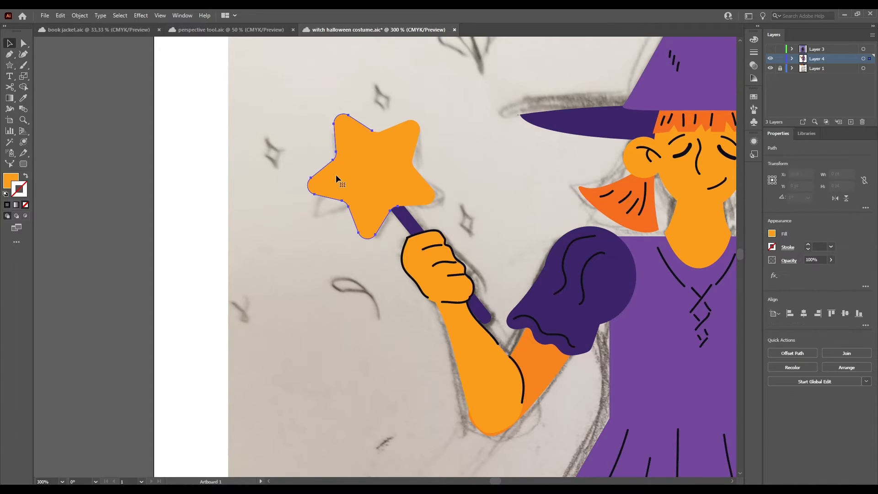
key(s)
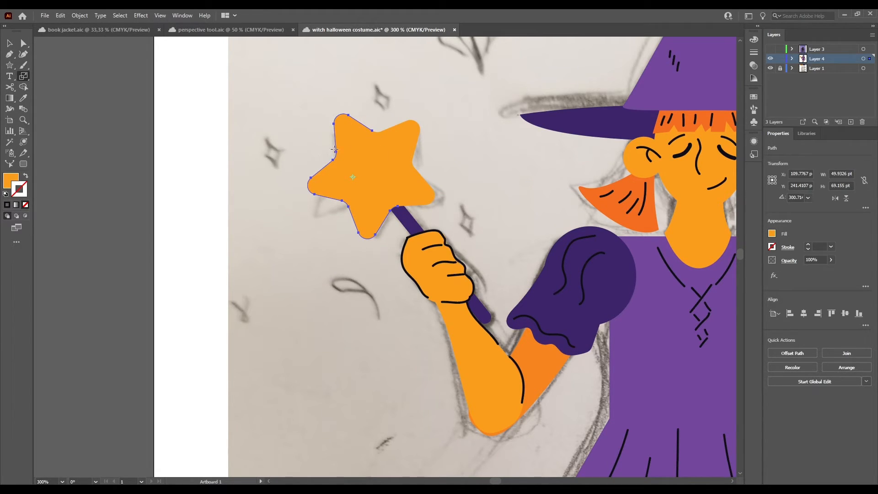
drag(371, 131, 344, 183)
key(v)
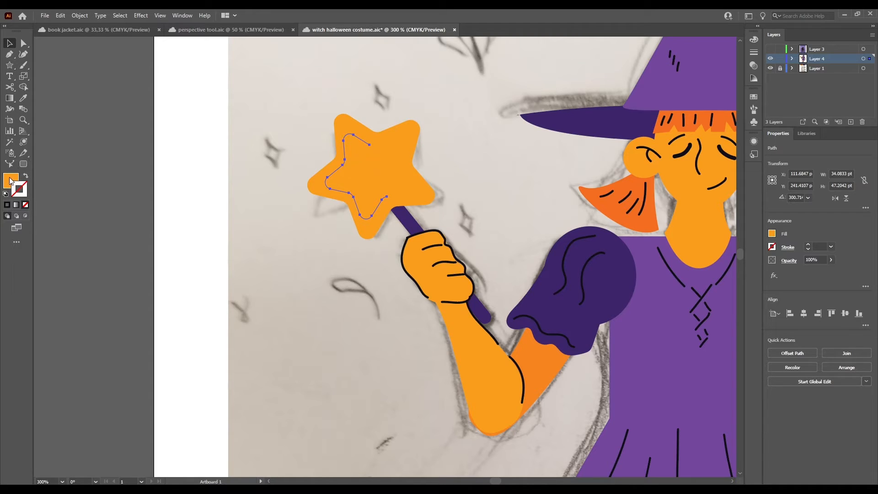
- Swap the half-star outline's fill to its stroke and set the stroke colour to pale beige EADBCA
click(25, 178)
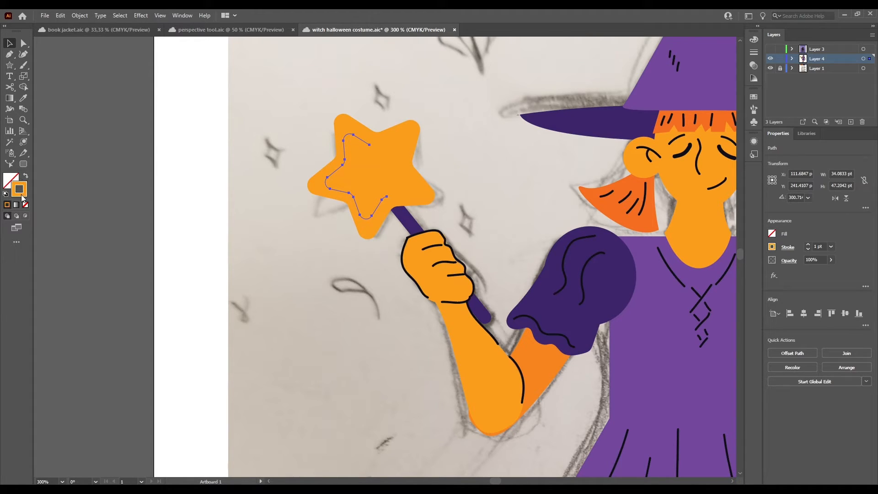
double_click(19, 190)
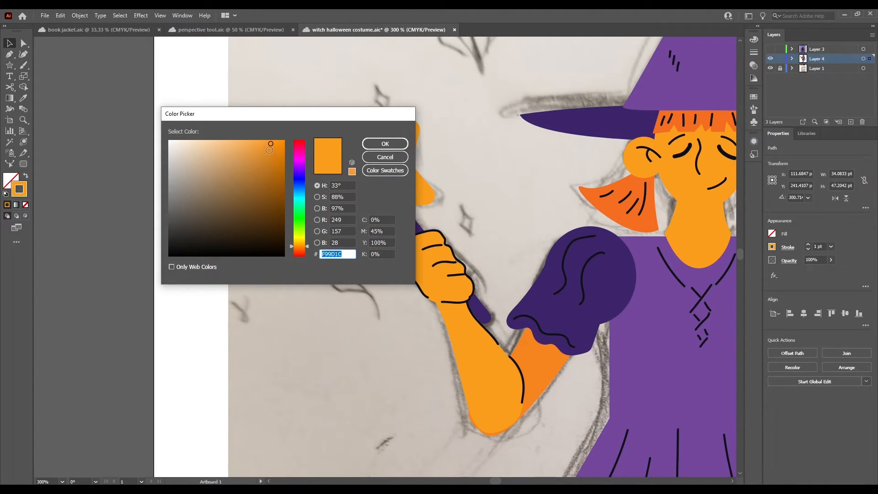
drag(270, 150, 184, 150)
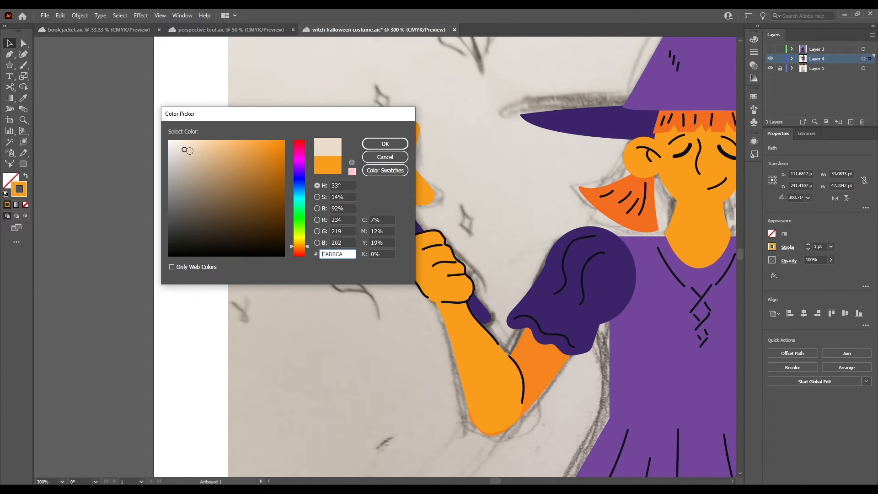
click(395, 145)
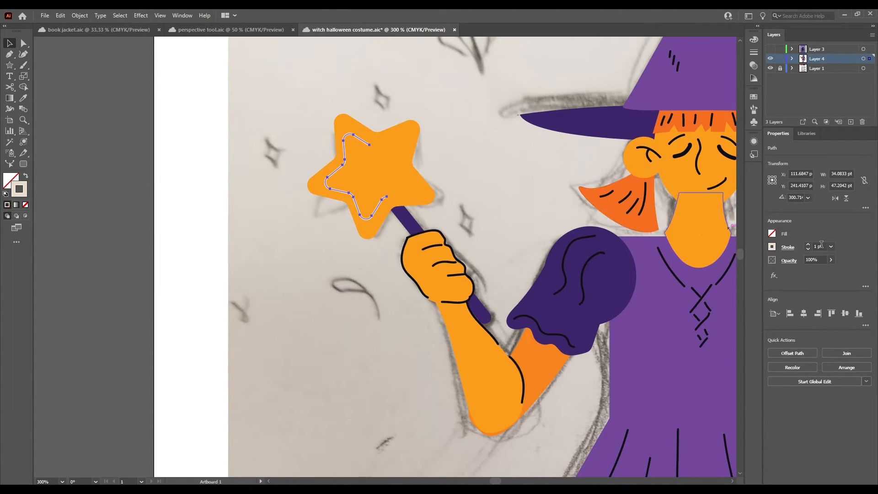
- Set the half-star highlight line to a 4 pt stroke with round caps
click(808, 246)
click(808, 245)
click(808, 246)
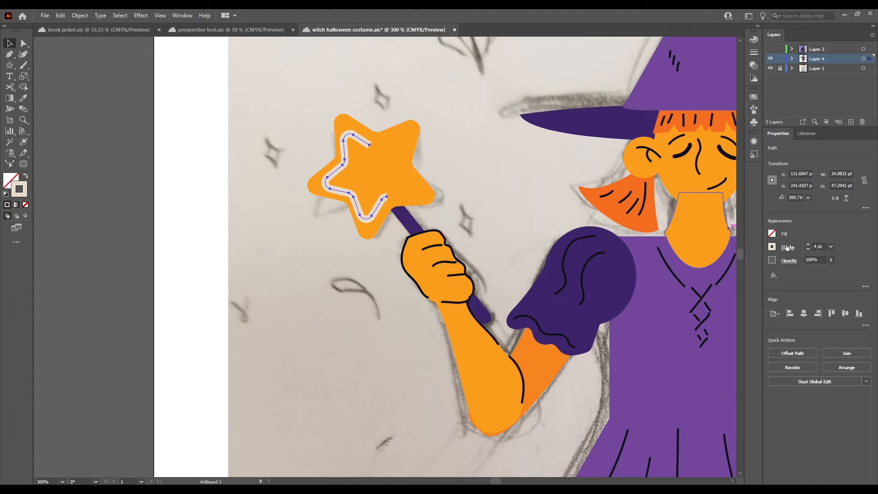
click(787, 247)
click(740, 272)
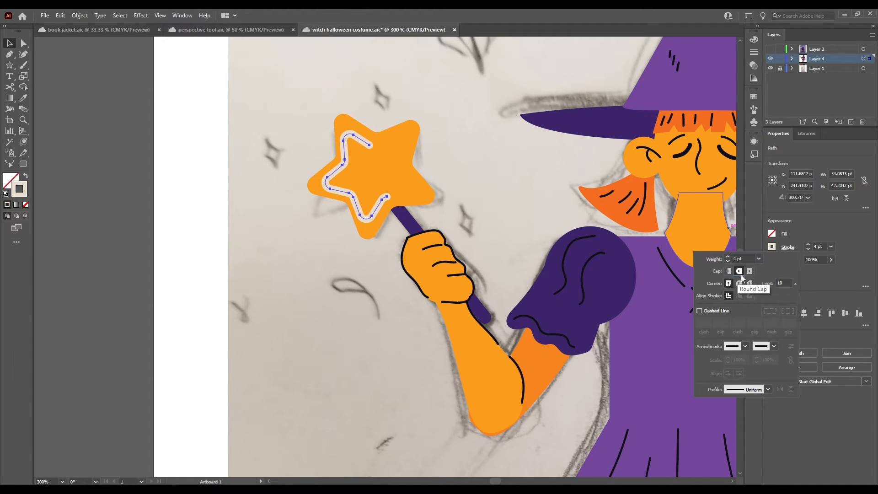
click(496, 206)
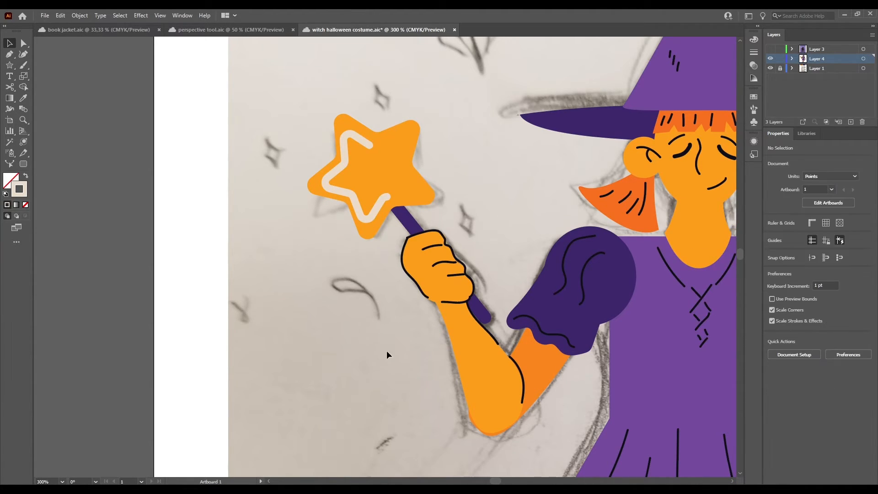
- Set the half-star highlight line's stroke weight to 2 pt
click(369, 223)
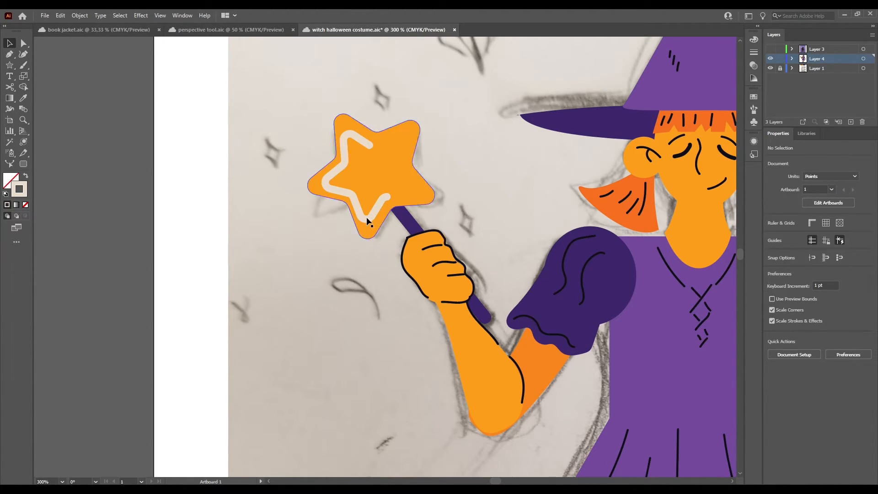
click(343, 194)
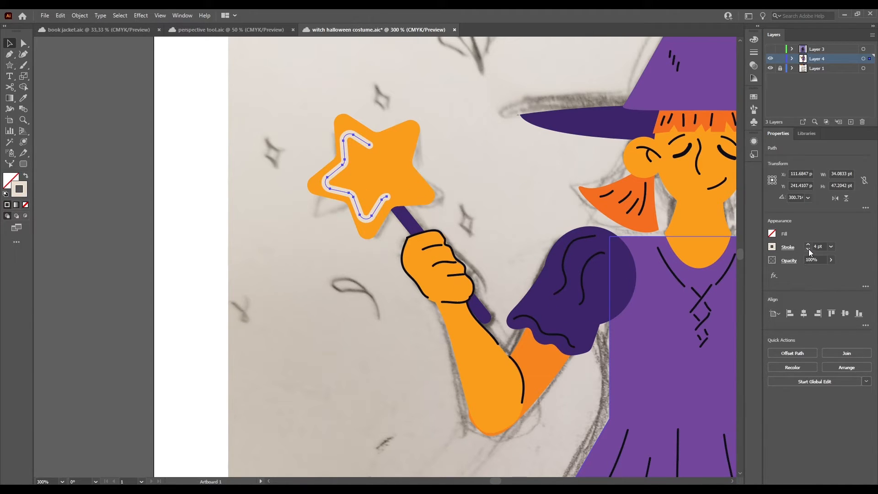
click(344, 313)
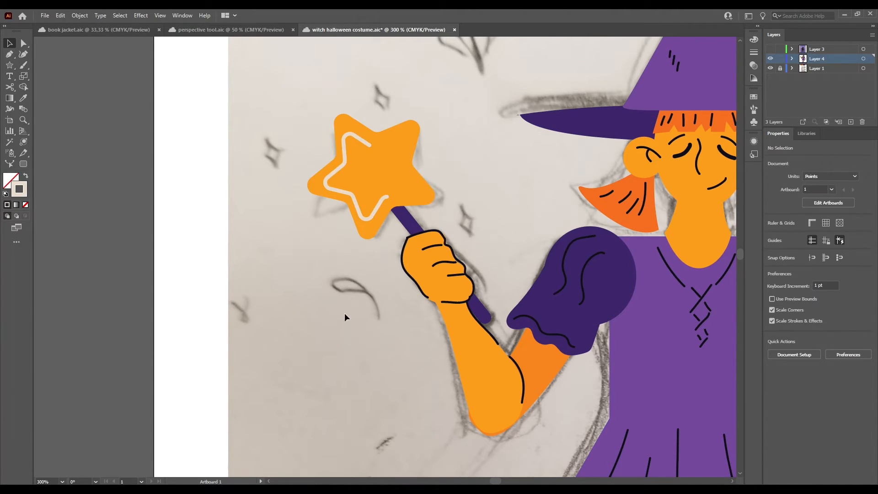
- Try to nudge the beige highlight line slightly within the wand's star
click(369, 220)
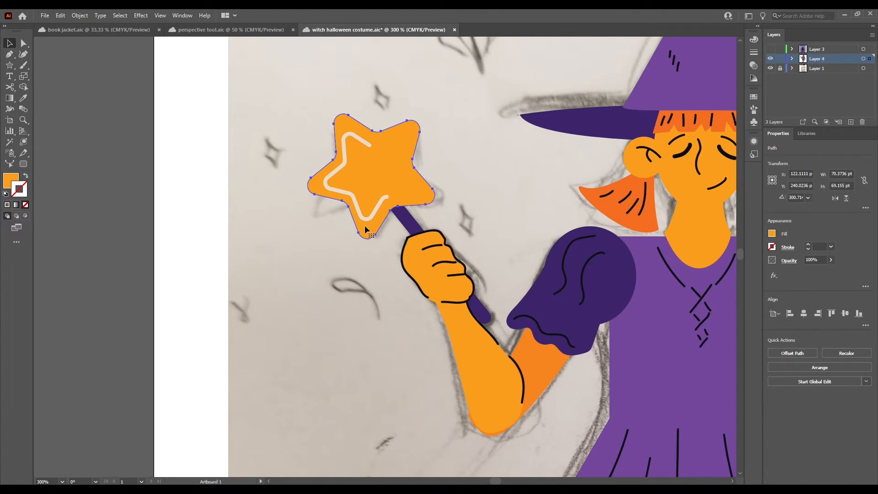
double_click(366, 218)
drag(365, 217, 369, 218)
key(ctrl+z)
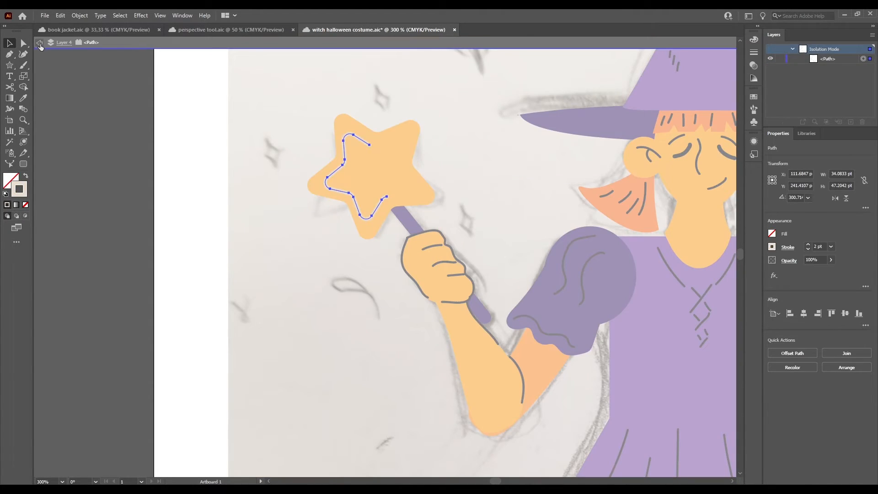
- Exit isolation mode, turn off Double Click To Isolate in the general preferences, and test-select the wand's star
click(40, 44)
click(40, 45)
click(60, 15)
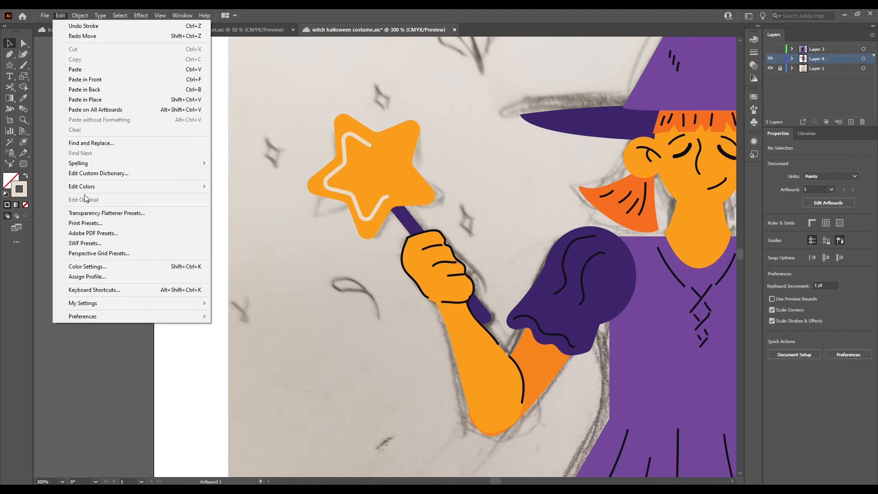
mouse_move(117, 317)
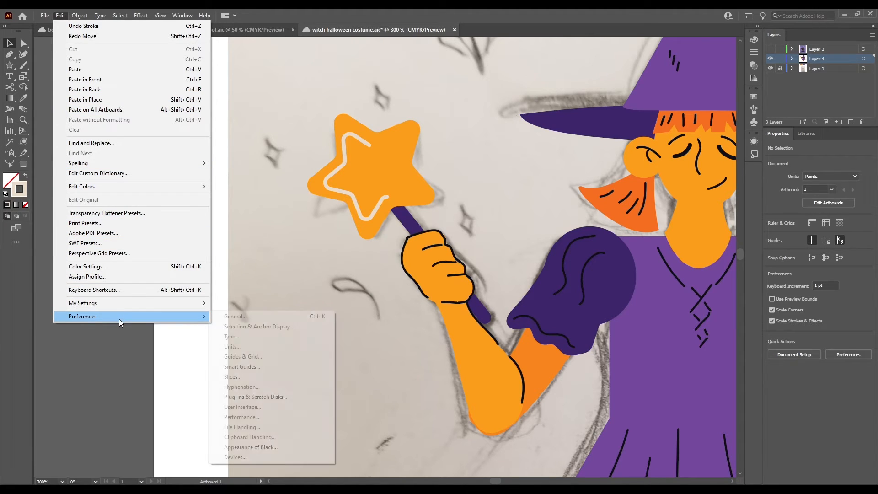
click(232, 317)
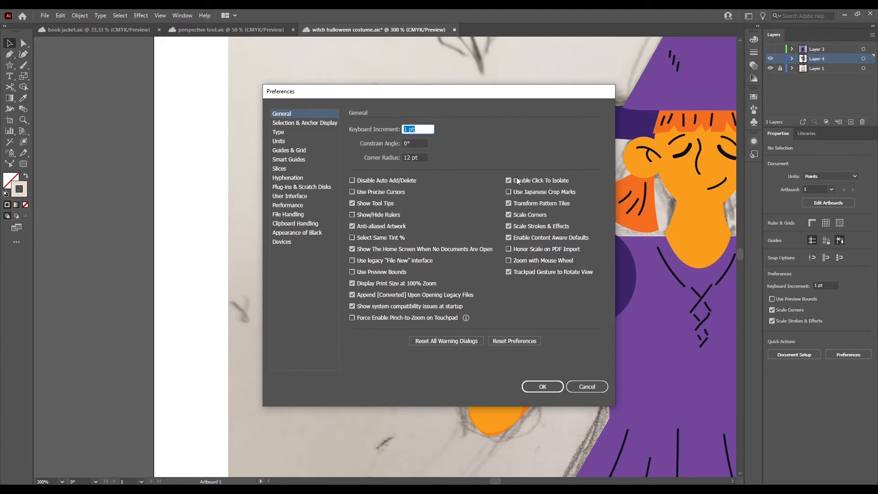
click(508, 180)
click(542, 387)
click(366, 217)
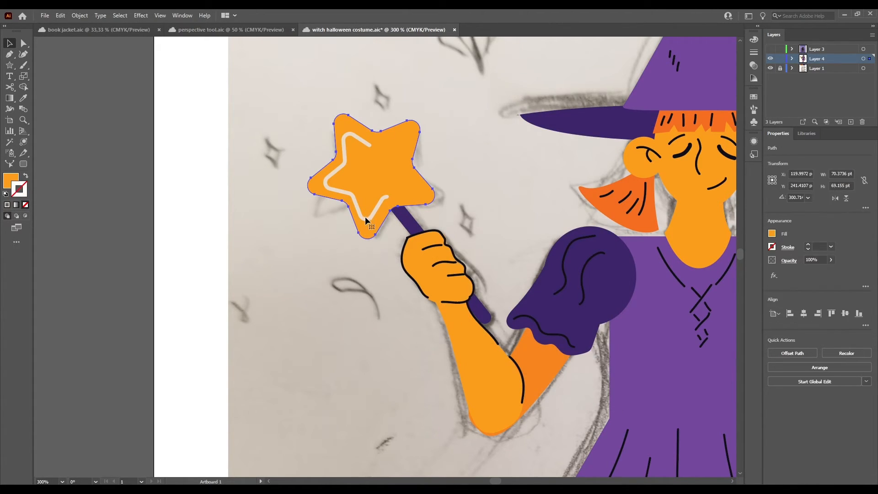
click(296, 232)
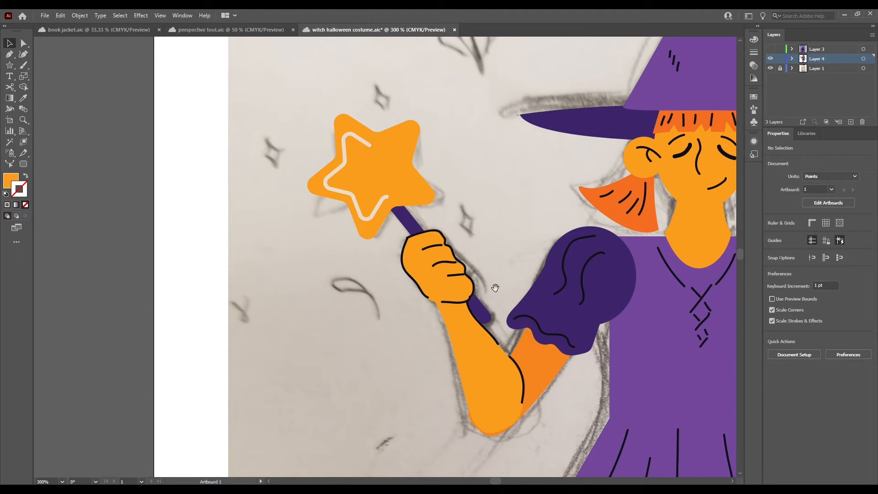
- Examine the whole witch figure from hat to shoes, together with the colour palette above the artboard
drag(495, 287, 320, 276)
drag(402, 243, 319, 242)
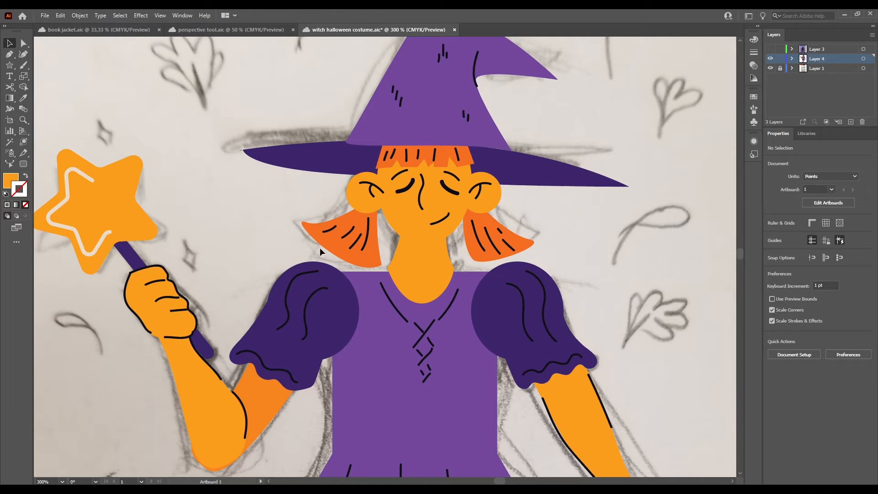
key(ctrl+minus)
key(ctrl+minus)
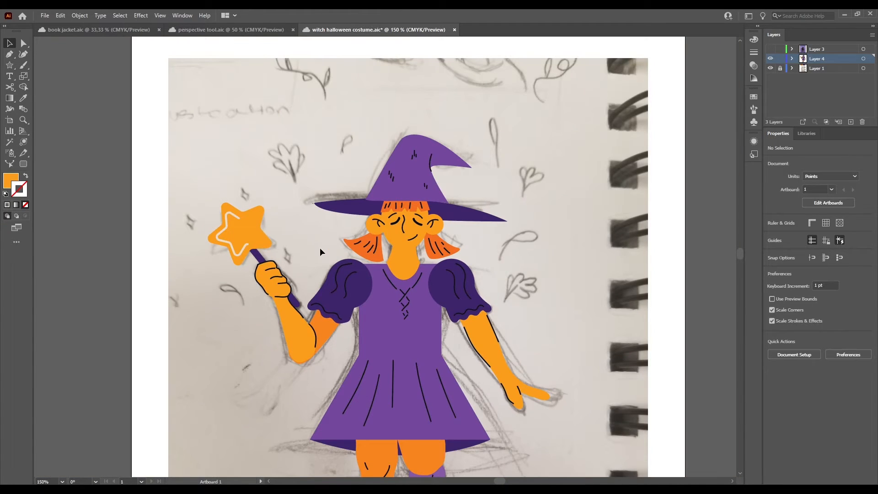
drag(428, 325, 449, 223)
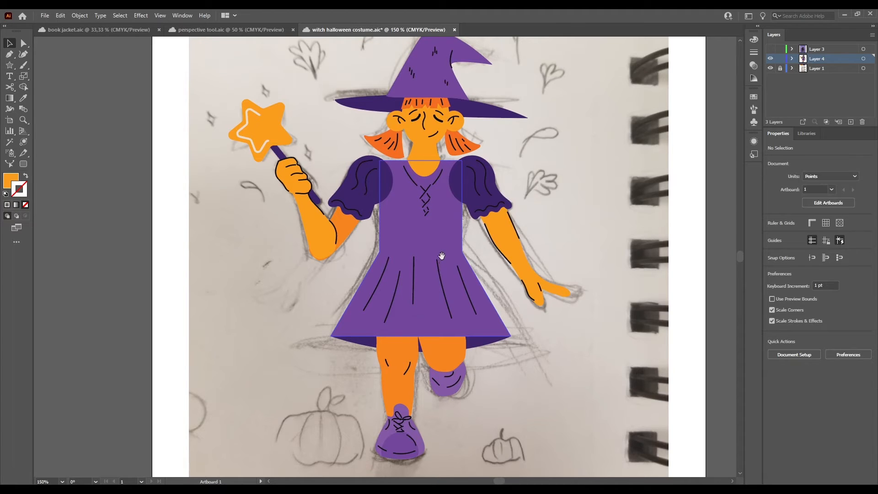
mouse_move(442, 256)
mouse_down()
mouse_move(416, 300)
mouse_move(389, 316)
mouse_up()
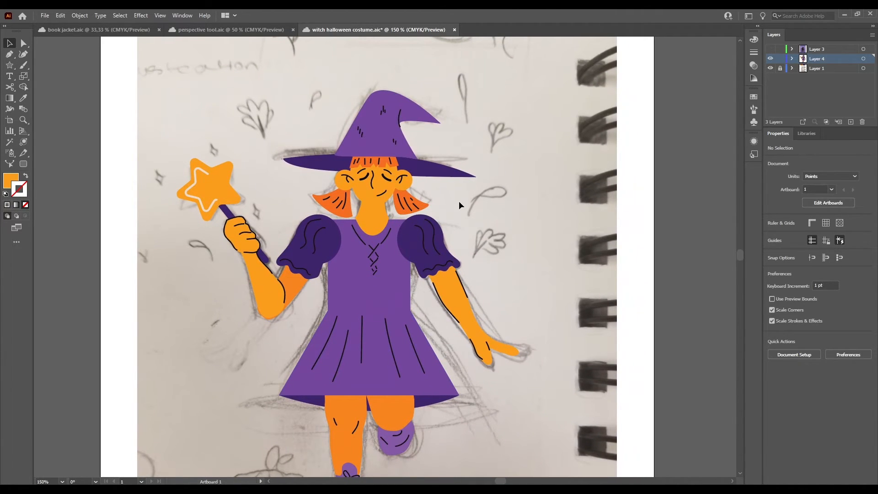
key(ctrl+minus)
key(ctrl+minus)
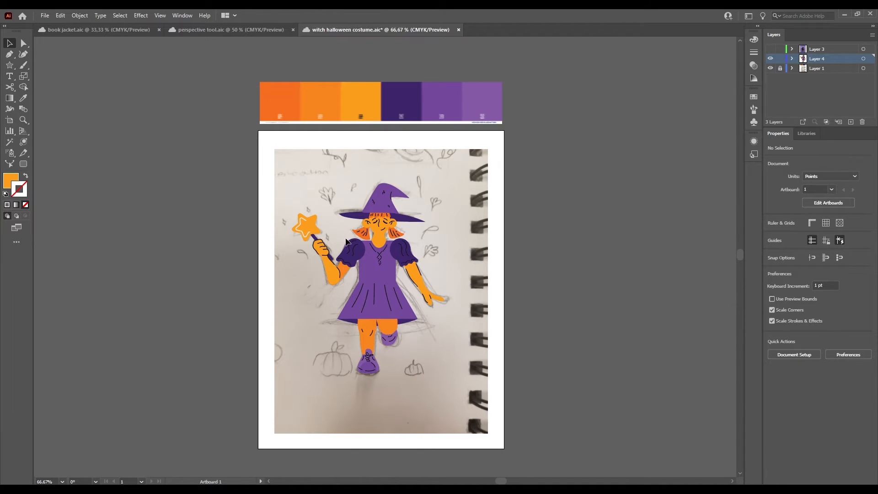
- Fill the hair lock beside the wand arm with the palette's deepest orange using the Eyedropper
click(362, 233)
key(i)
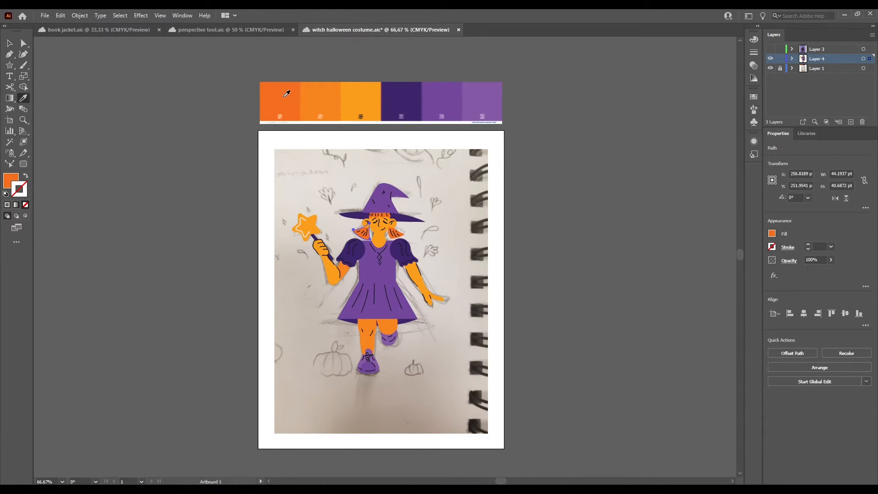
click(327, 102)
click(292, 103)
key(v)
click(317, 199)
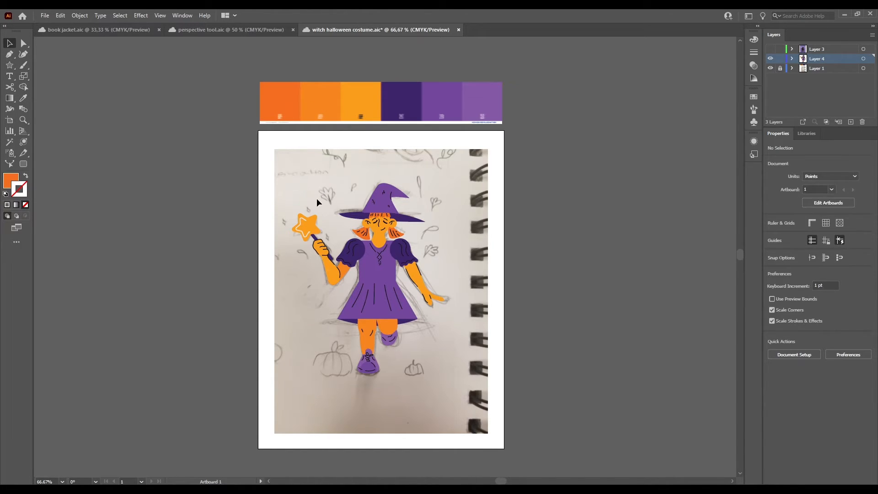
- Paint a closed orange chin-shadow outline about 30 by 18 pt across the upper neck with the 5 pt Round brush
key(ctrl+plus)
key(ctrl+plus)
key(ctrl+plus)
key(ctrl+plus)
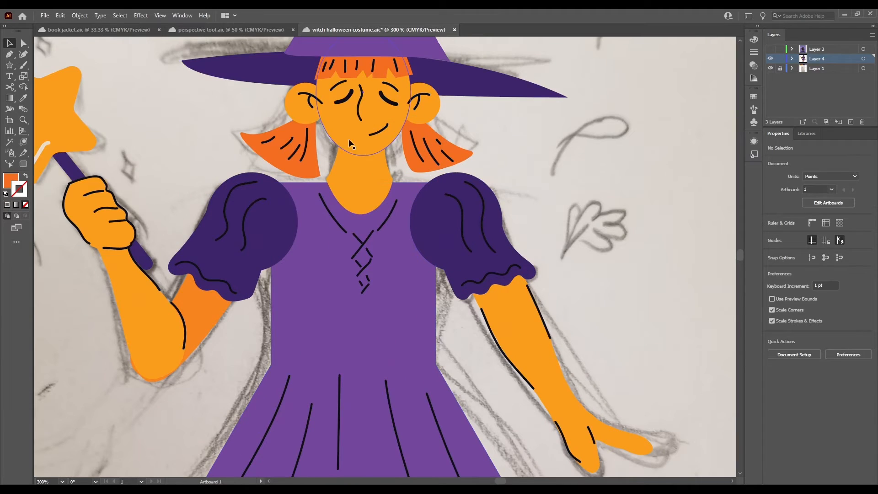
key(b)
mouse_move(392, 145)
mouse_down()
mouse_move(370, 168)
mouse_move(349, 174)
mouse_move(335, 159)
mouse_move(339, 143)
mouse_move(381, 143)
mouse_up()
key(shift+x)
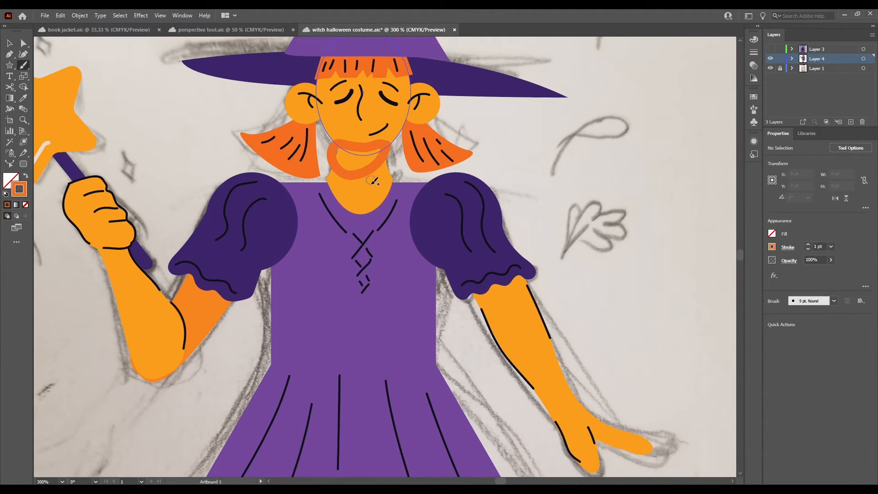
- Swap the chin-shadow outline's stroke to a solid orange fill and nudge the shape slightly to the right
key(v)
click(369, 170)
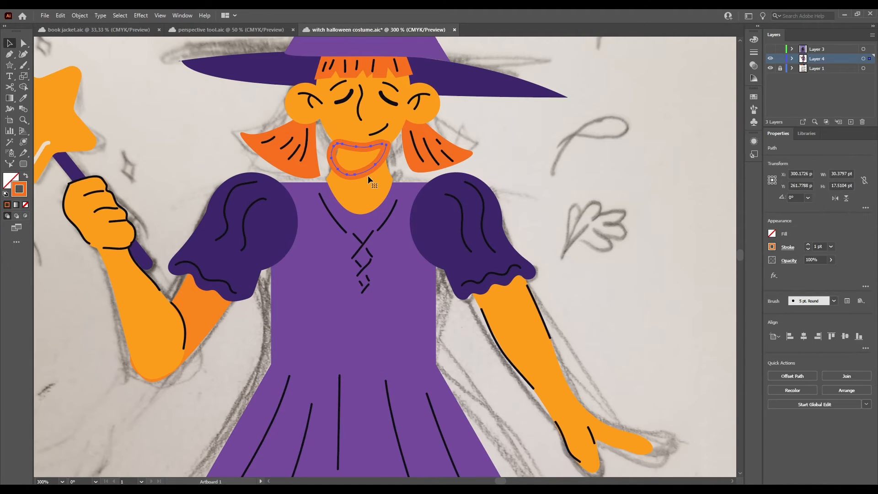
click(26, 177)
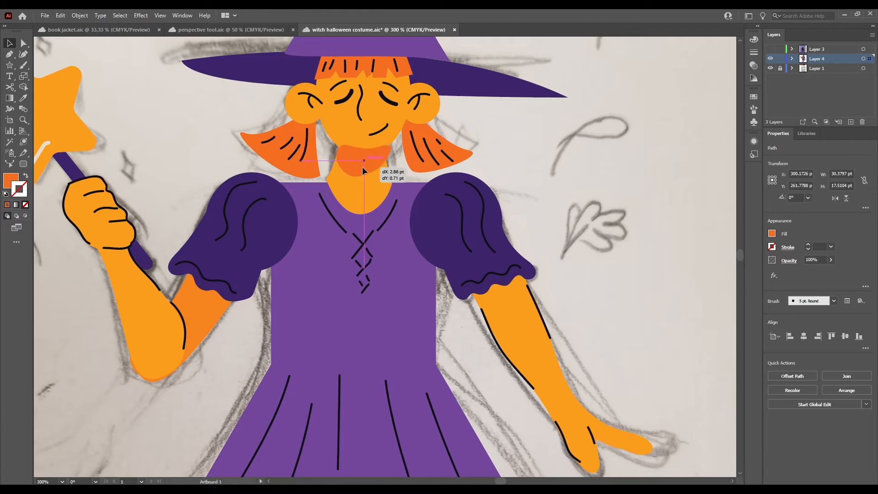
drag(362, 166, 365, 166)
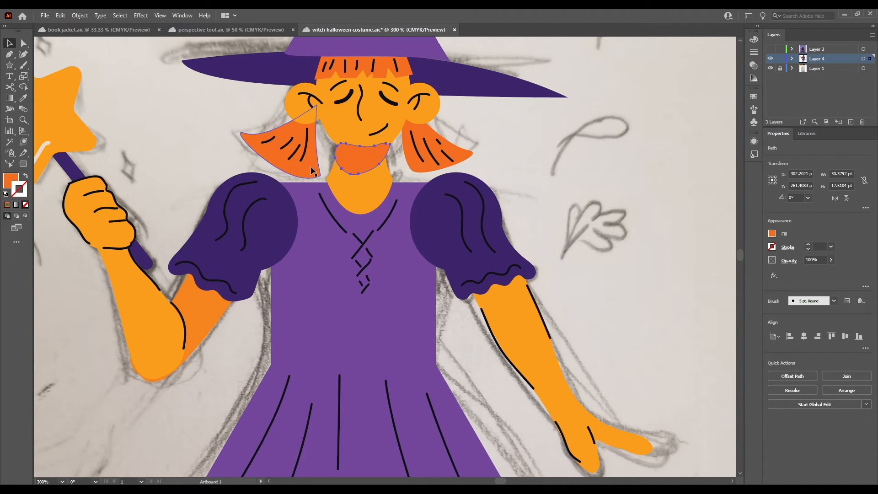
- Move the orange shadow shape off the neck to the blank area beside the figure and set the neck to Draw Inside mode
drag(357, 167, 558, 188)
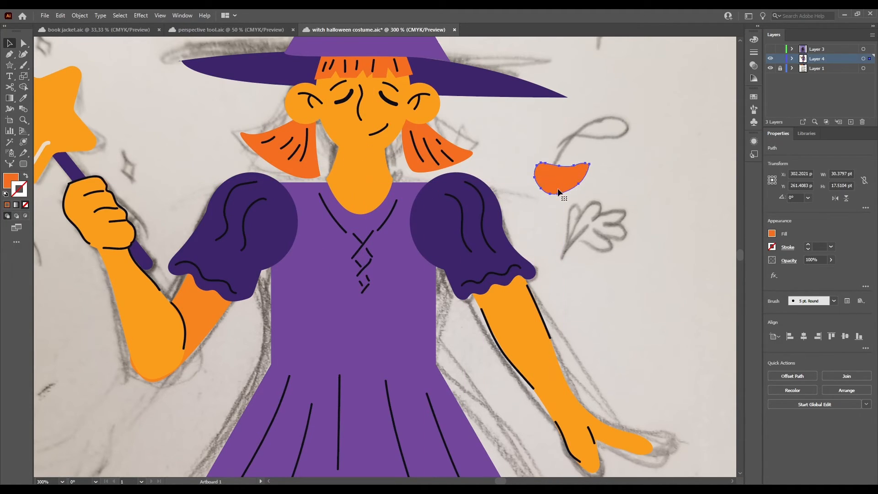
click(364, 183)
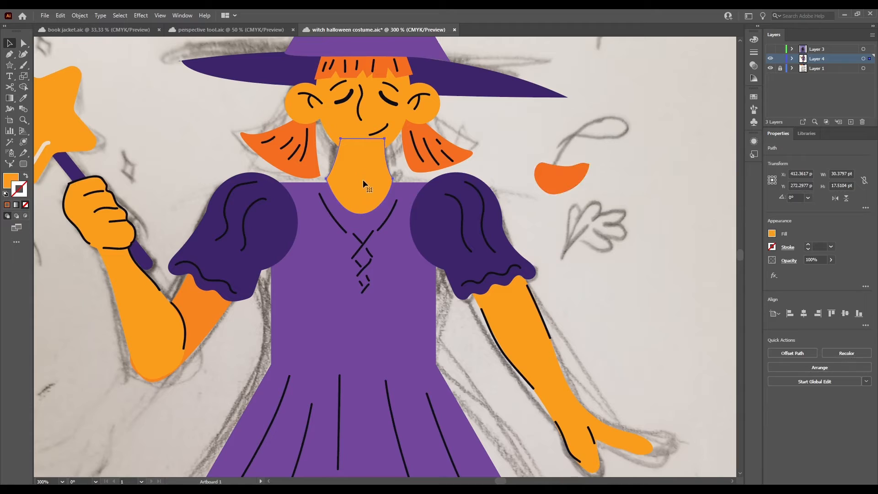
click(25, 216)
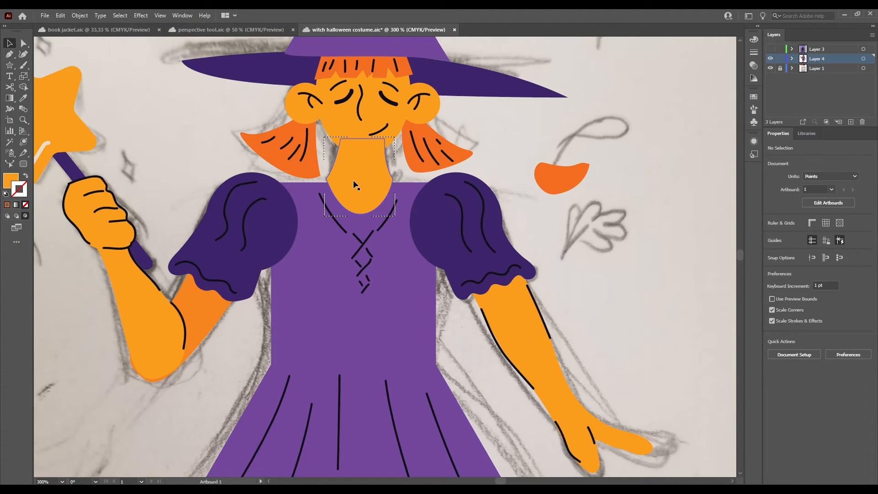
key(ctrl+v)
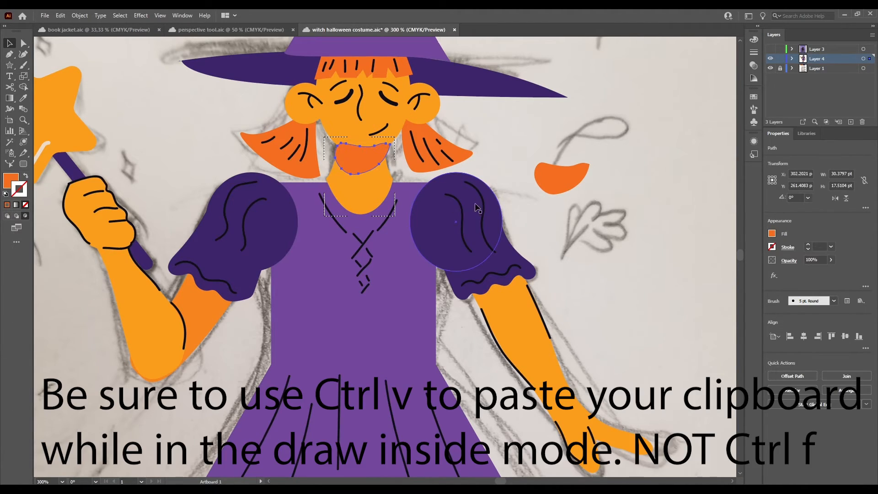
click(508, 146)
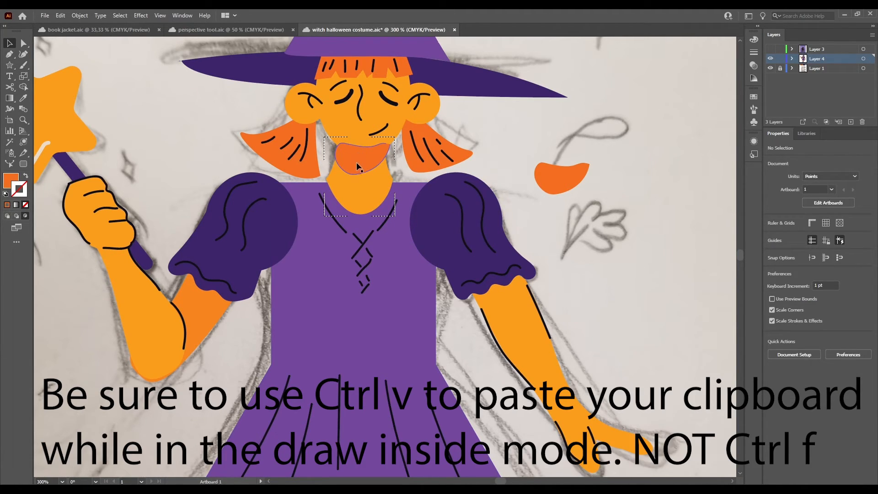
mouse_move(357, 168)
mouse_down()
mouse_move(358, 186)
mouse_move(383, 145)
mouse_move(368, 171)
mouse_move(347, 173)
mouse_move(384, 181)
mouse_move(356, 159)
mouse_up()
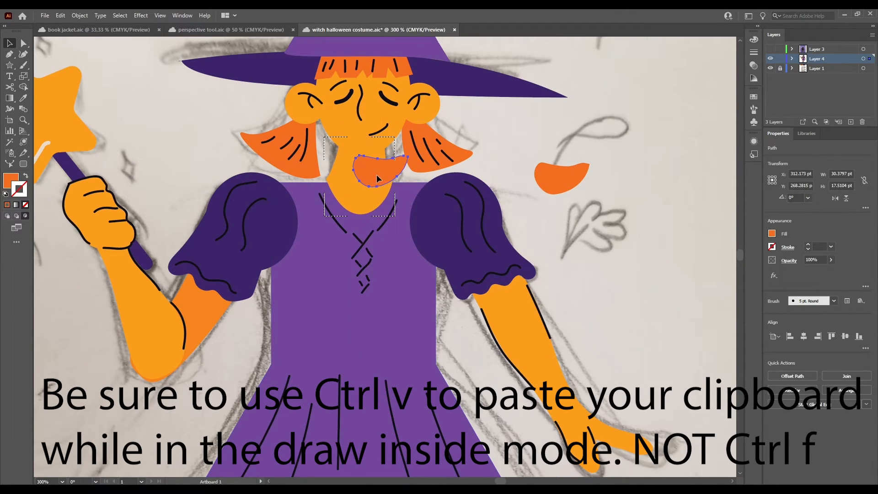
key(ctrl+z)
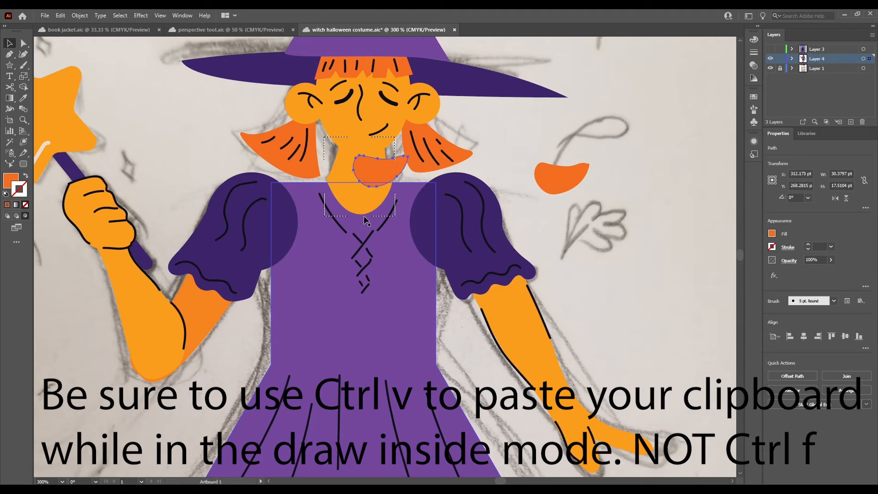
key(ctrl+z)
key(ctrl+z)
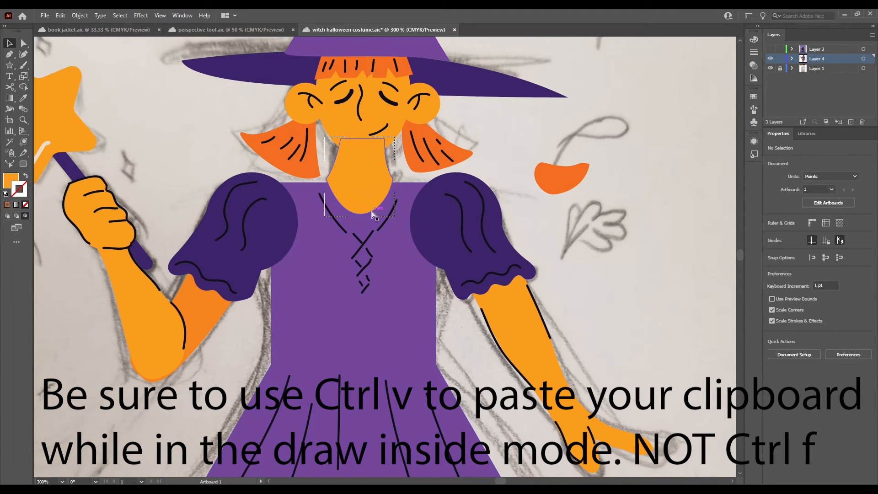
- Paste the orange chin shadow inside the neck shape and select it within the clip group
key(ctrl+v)
mouse_move(357, 172)
mouse_down()
mouse_move(359, 147)
mouse_move(359, 156)
mouse_up()
click(494, 147)
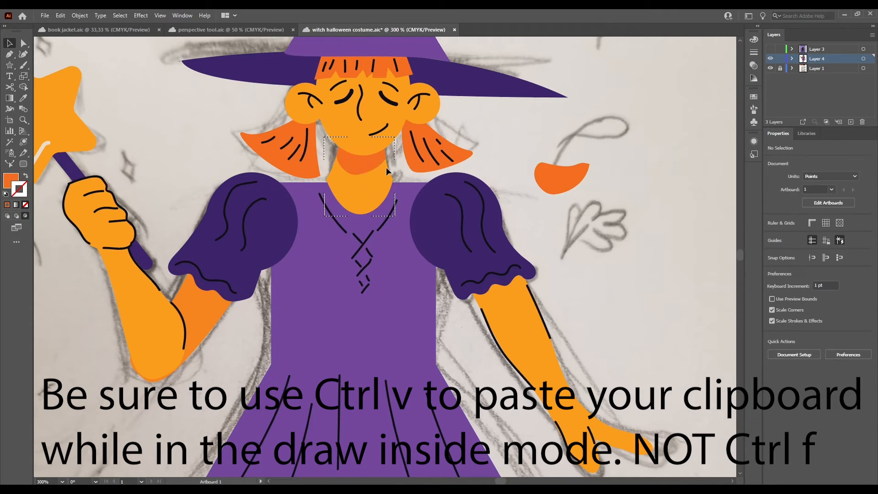
click(355, 172)
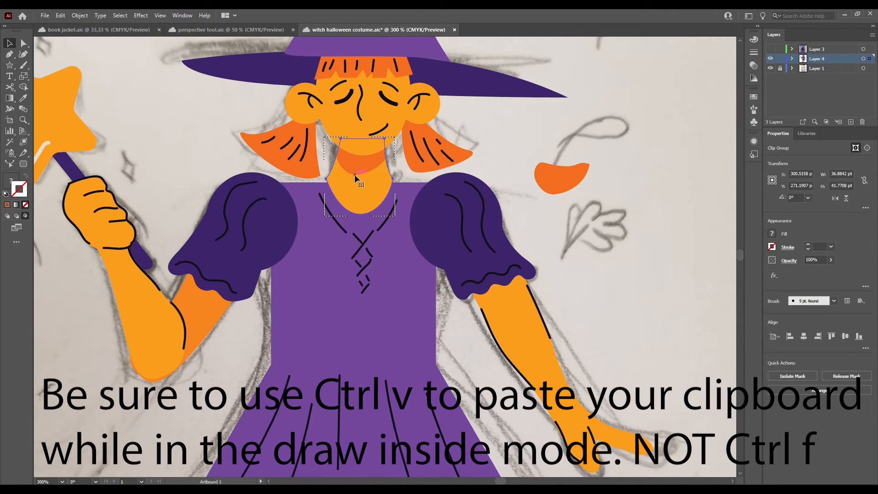
key(ctrl+z)
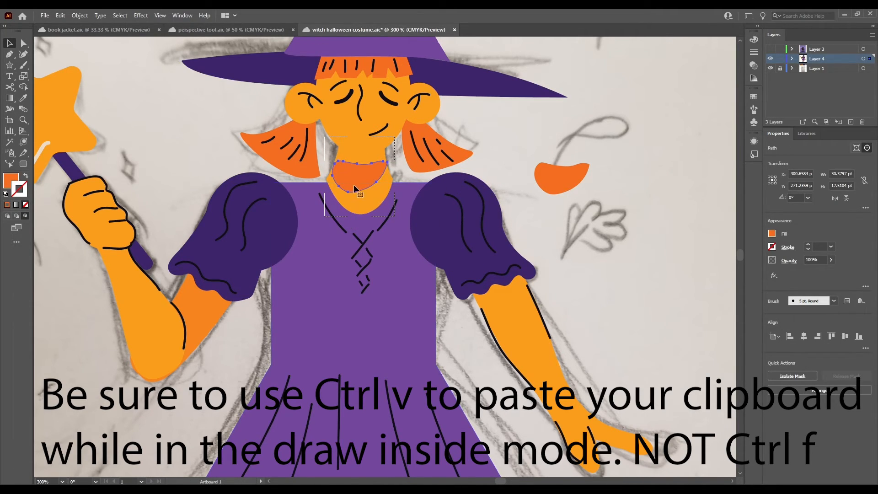
- Recolour the clipped chin shadow with the palette's medium orange, the second swatch
key(ctrl+minus)
key(ctrl+minus)
key(ctrl+minus)
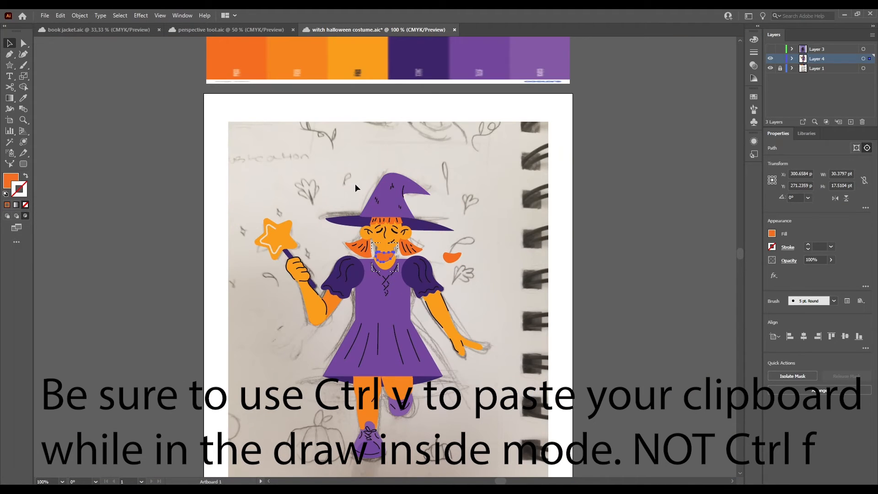
key(i)
click(296, 62)
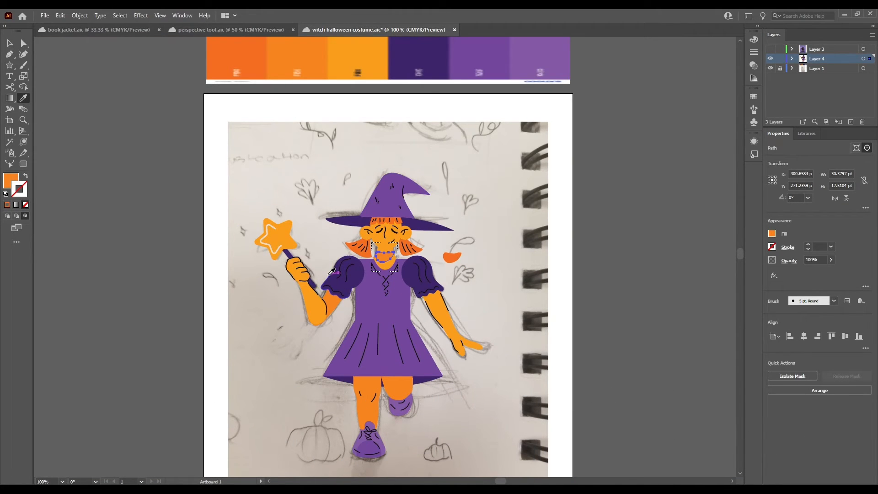
- Move the clipped shadow up inside the neck so it sits directly beneath the chin
key(ctrl+plus)
key(ctrl+plus)
key(ctrl+plus)
key(ctrl+plus)
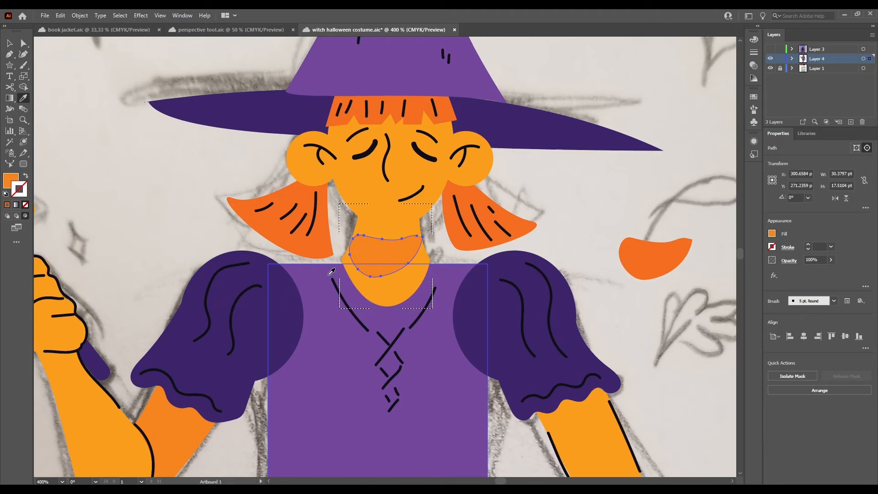
key(v)
drag(351, 251, 355, 230)
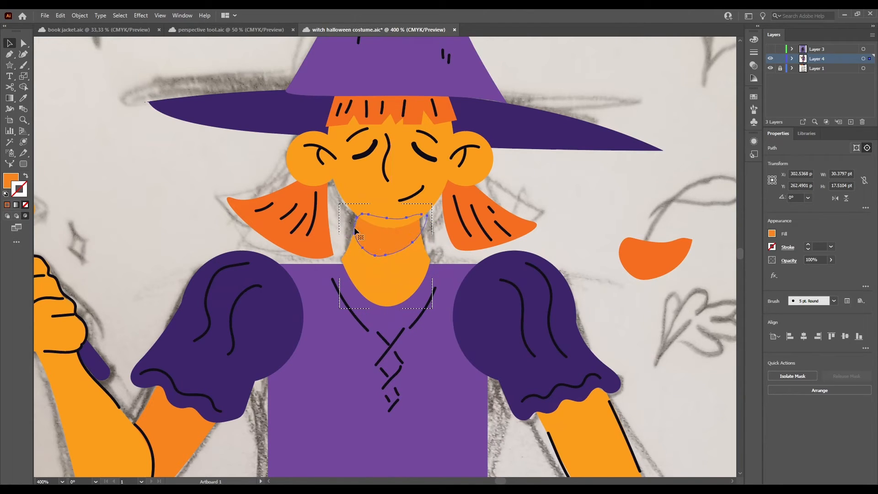
click(212, 170)
key(ctrl+minus)
key(ctrl+minus)
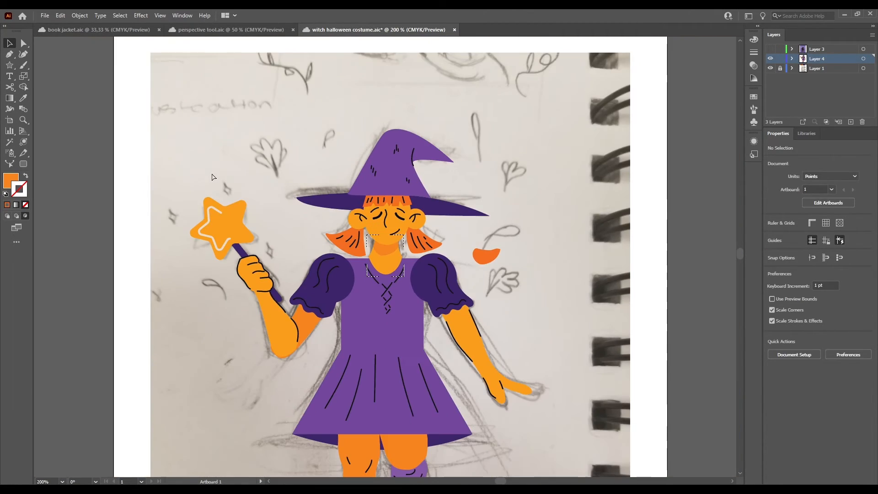
key(ctrl+minus)
key(ctrl+minus)
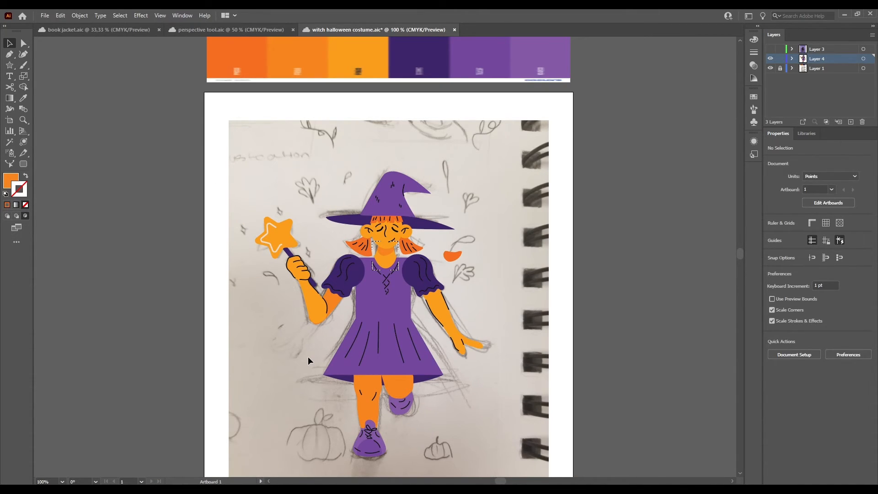
drag(488, 262, 470, 291)
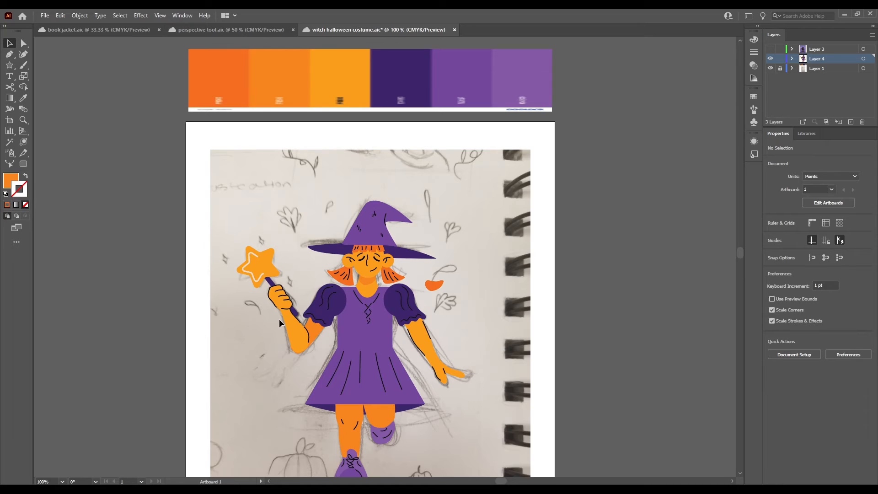
- Draw a small circle about 9 pt wide on the cheek below the girl's eye as blush
key(ctrl+plus)
key(ctrl+plus)
key(ctrl+plus)
key(ctrl+plus)
key(ctrl+plus)
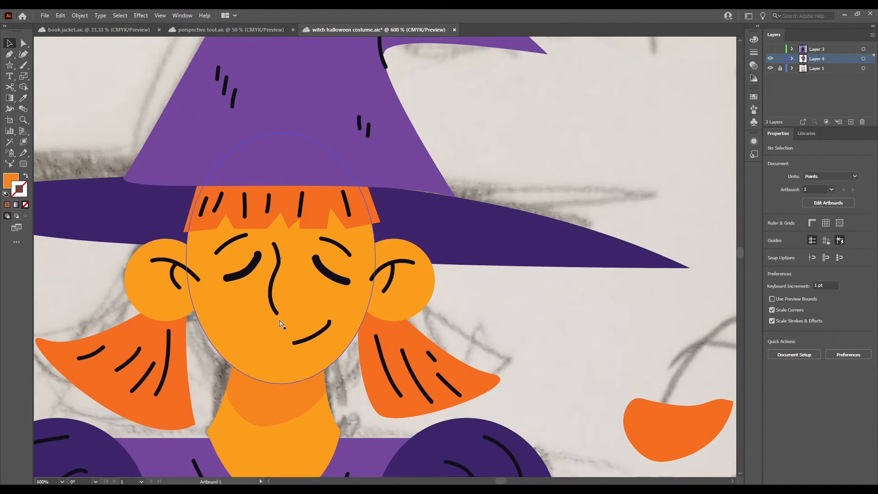
click(12, 69)
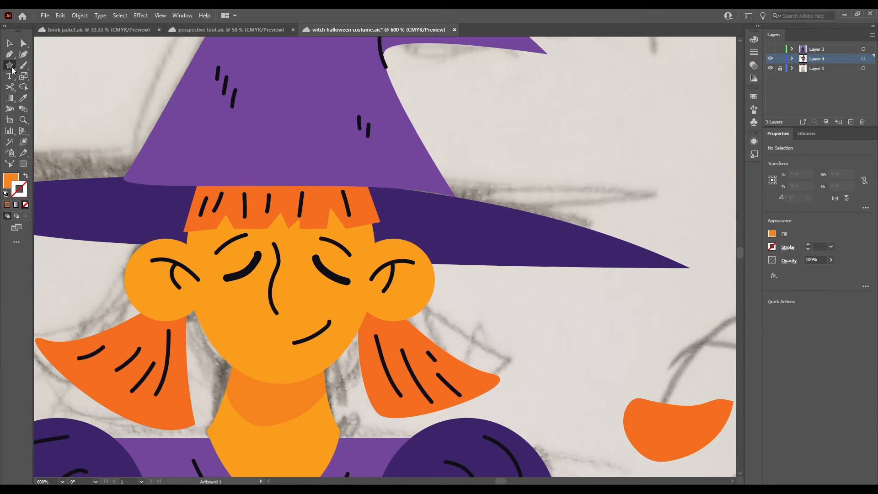
click(10, 69)
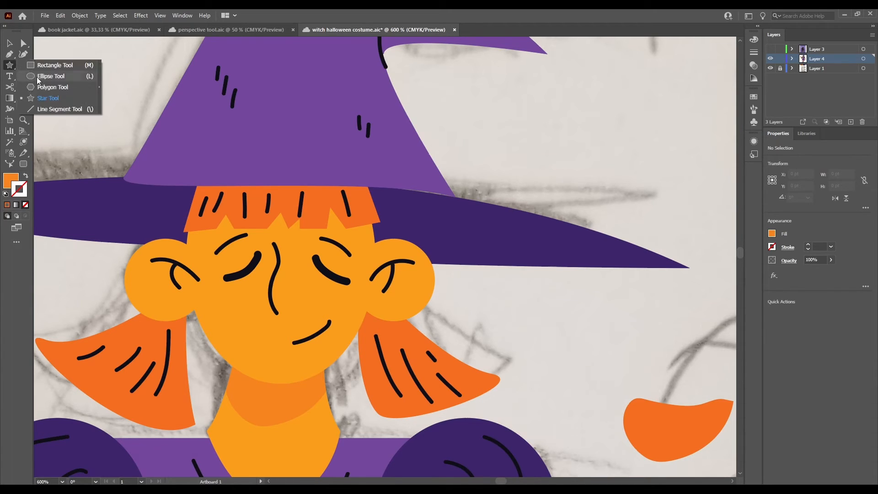
click(45, 77)
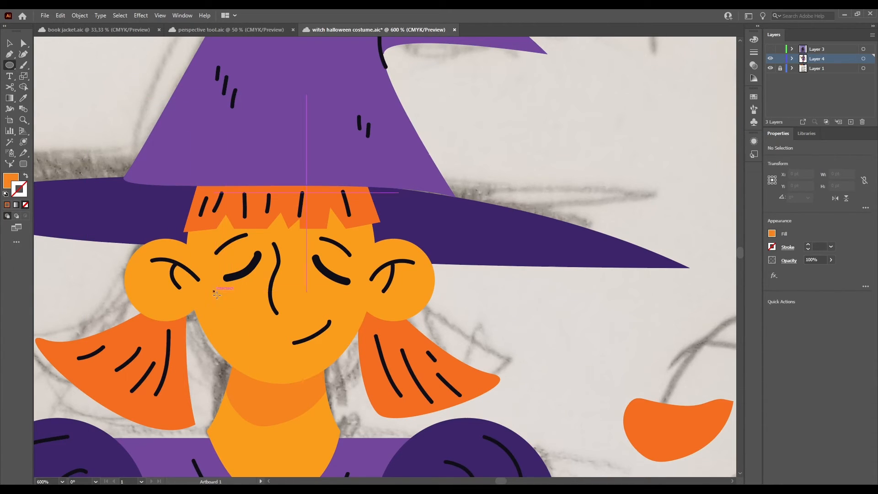
drag(214, 291, 231, 312)
- Recolour the blush circle burnt orange, about C 9, M 75, Y 98, K 1
key(v)
double_click(9, 180)
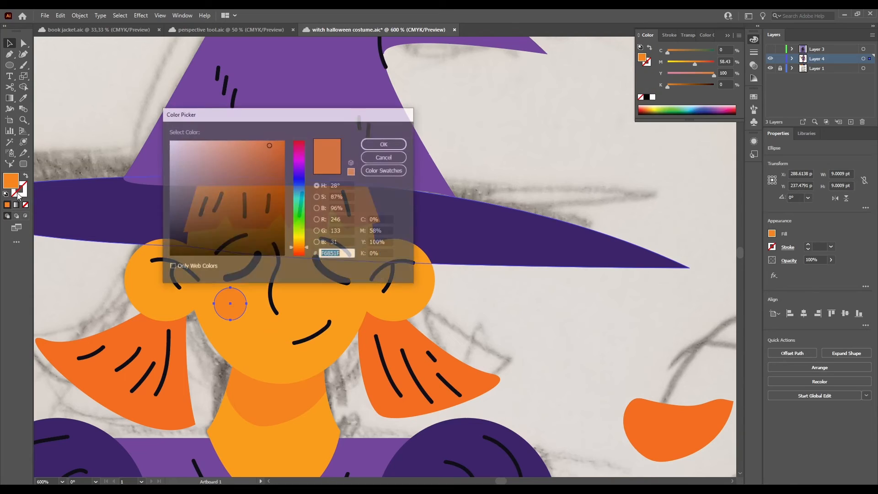
click(300, 250)
click(271, 156)
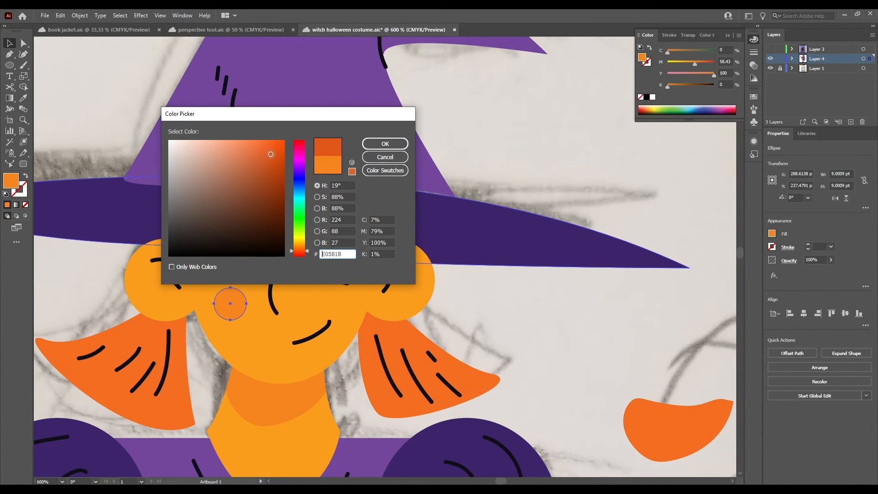
click(385, 144)
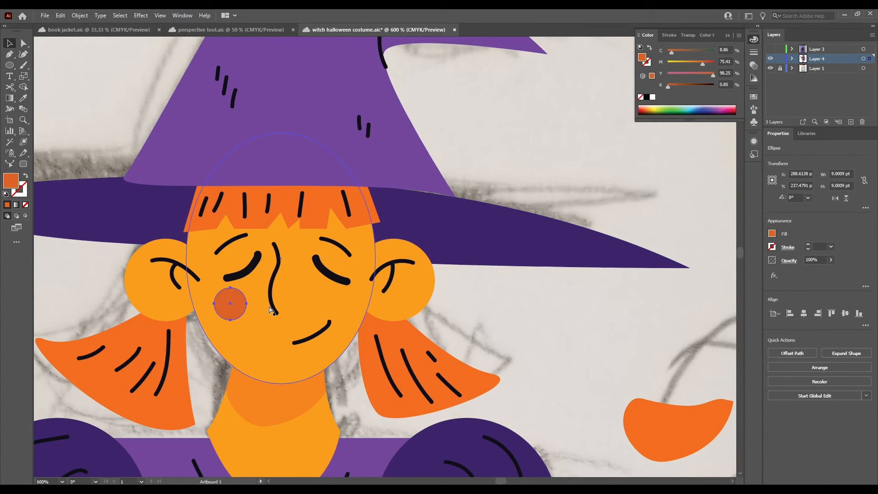
- Duplicate the blush circle level onto the other cheek and nudge the mouth line slightly away from it
key(ctrl+v)
key(Up)
key(Right)
key(Right)
key(Right)
key(Right)
key(Right)
key(Right)
key(Right)
key(Right)
key(Right)
key(Right)
key(Right)
key(Right)
key(Right)
key(Right)
key(Right)
key(Right)
key(Right)
key(Right)
key(Right)
key(Right)
key(Right)
key(Right)
key(Right)
key(Right)
key(Right)
key(Right)
key(Right)
key(Right)
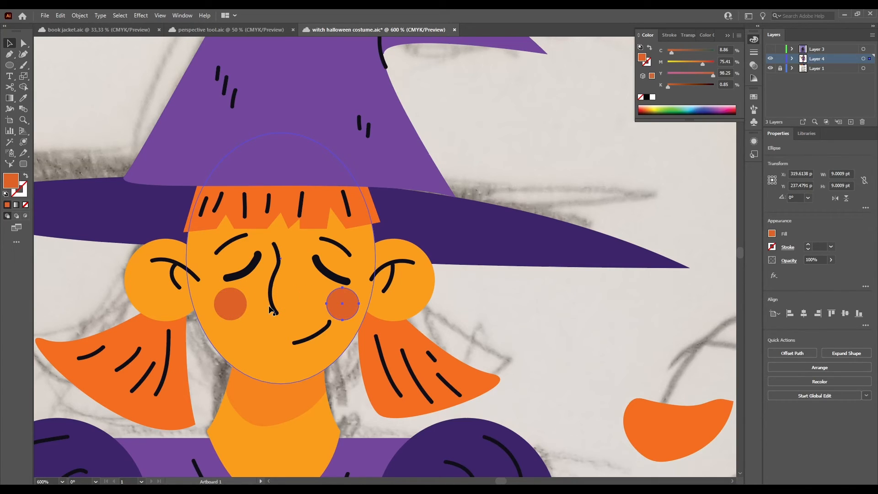
key(Left)
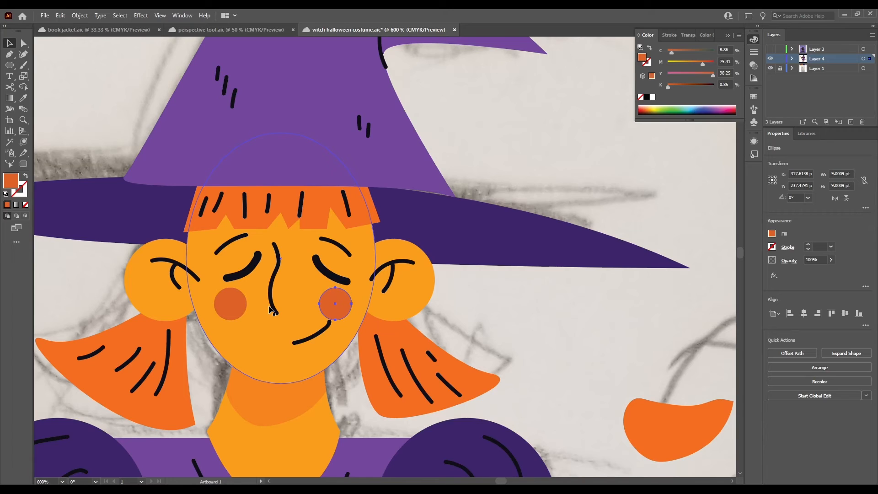
drag(308, 340, 302, 344)
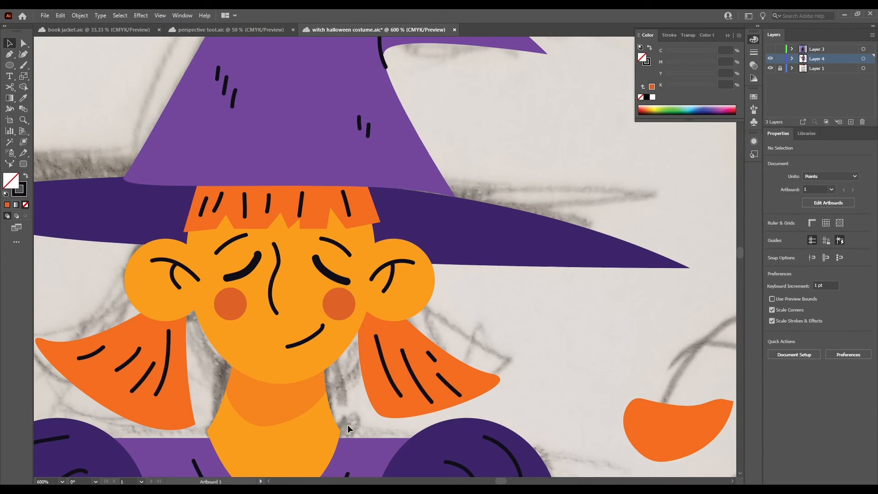
- Review the whole figure against the sketch, examining the face, dress and legs
key(ctrl+minus)
key(ctrl+minus)
key(ctrl+minus)
key(ctrl+minus)
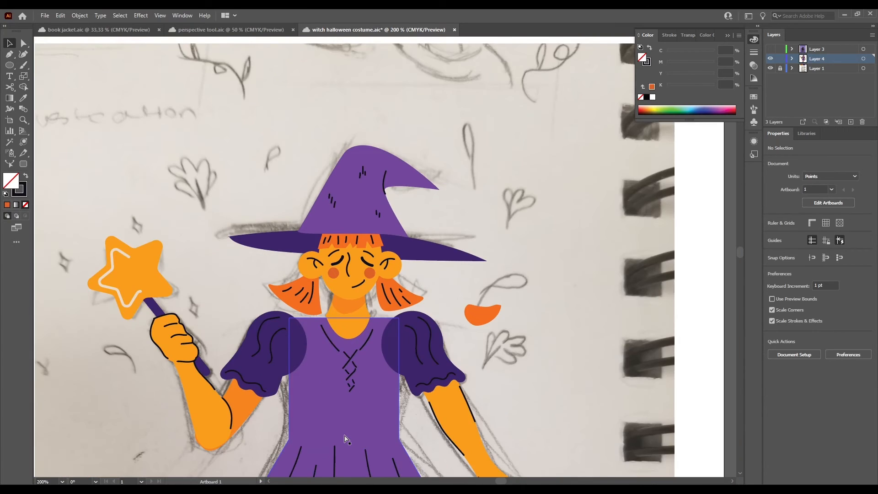
key(ctrl+minus)
key(ctrl+minus)
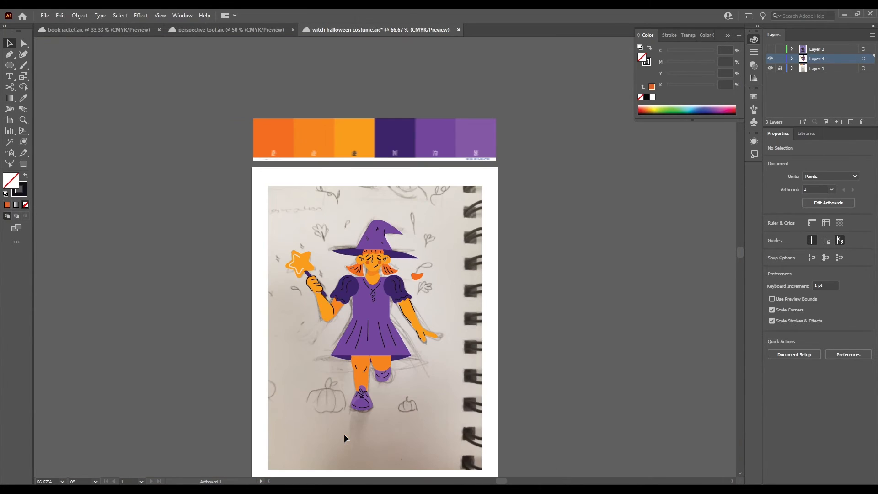
key(ctrl+plus)
key(ctrl+plus)
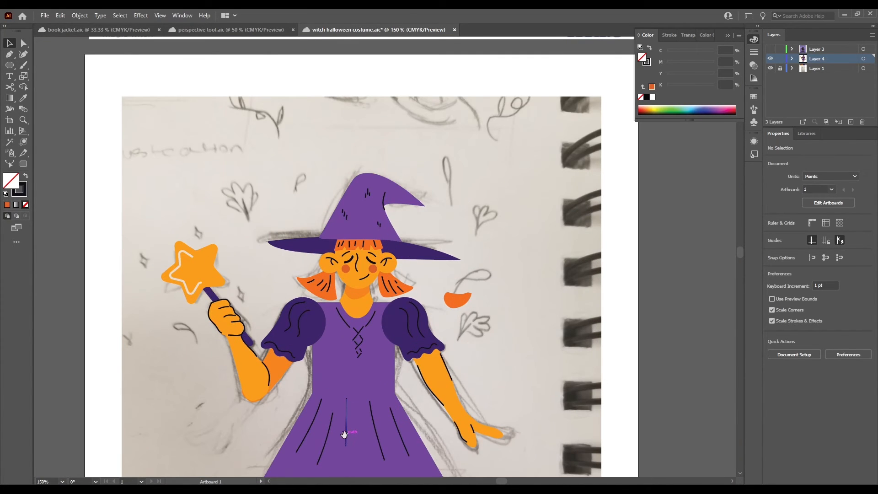
drag(334, 368, 348, 254)
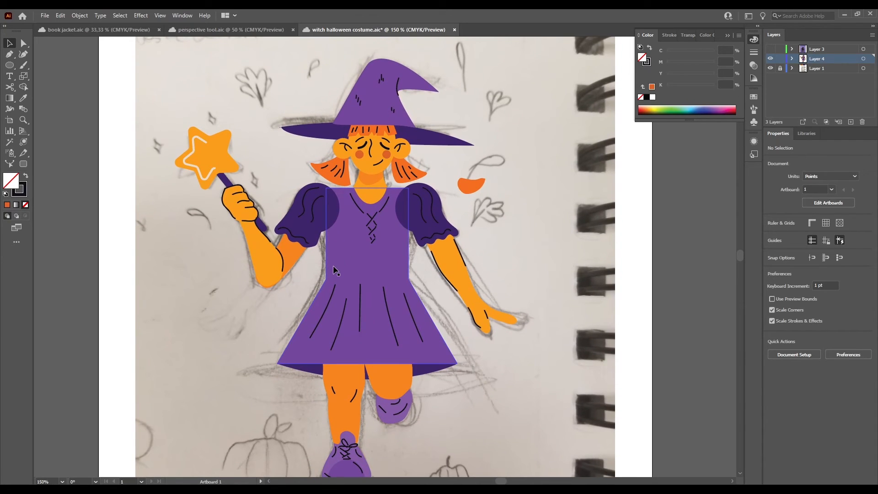
key(ctrl+minus)
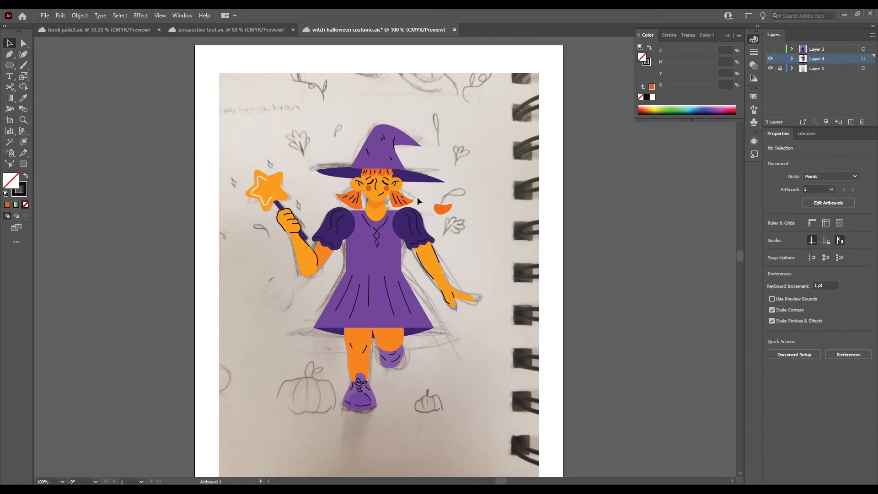
- Draw an orange background rectangle about 530 by 621 pt over the sketch and send it behind the figure
click(442, 209)
drag(9, 65, 43, 65)
drag(219, 73, 539, 449)
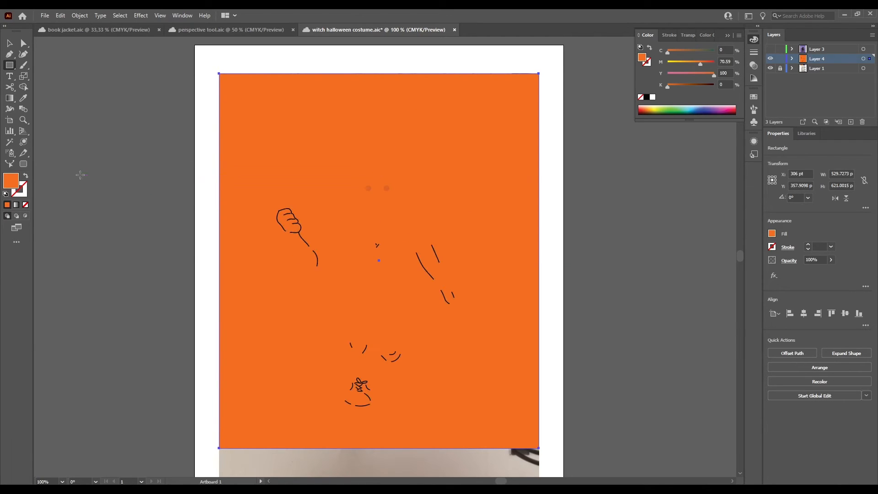
click(805, 368)
click(799, 403)
- Try the palette's purple and orange swatches as the background rectangle's fill
key(ctrl+minus)
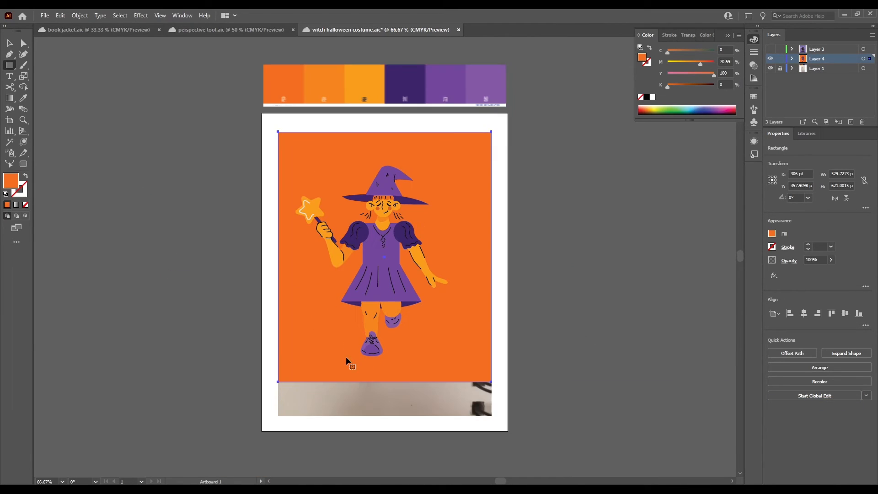
key(i)
click(485, 85)
click(446, 84)
click(405, 84)
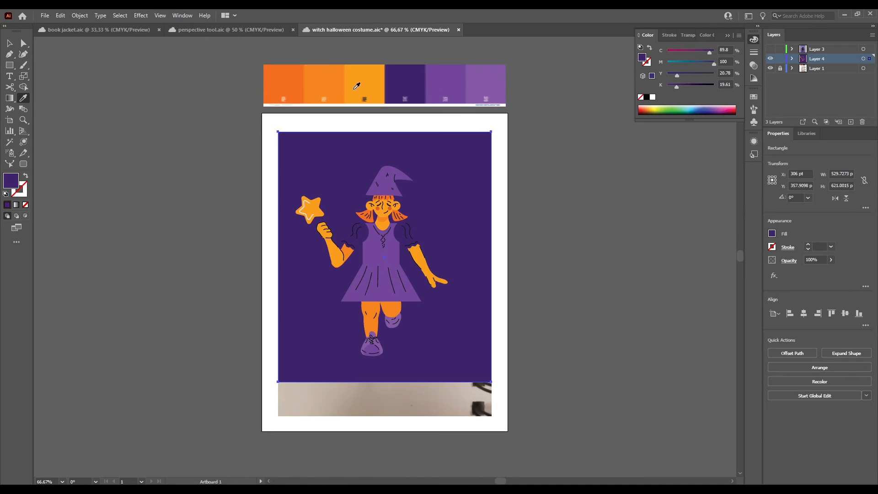
click(365, 85)
click(322, 85)
click(284, 84)
click(486, 85)
- Fill the background with a brighter violet derived from the palette's dark purple, about C 74, M 82, Y 0, K 0
click(404, 81)
double_click(11, 181)
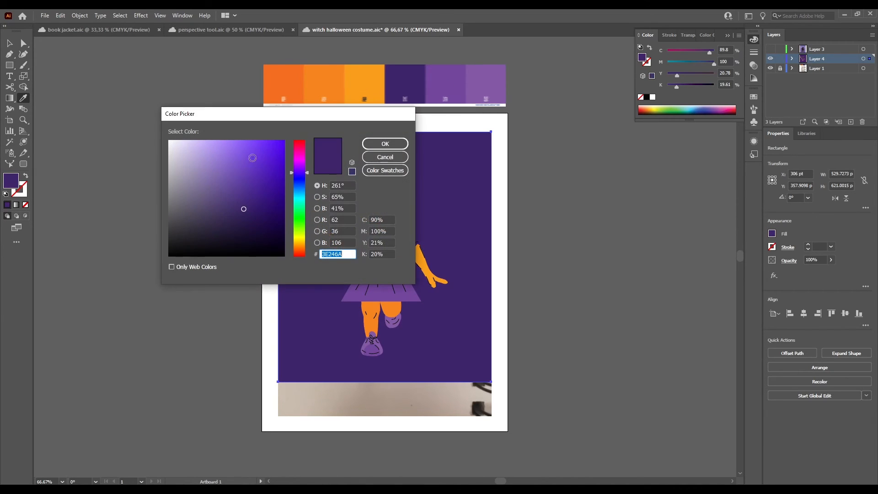
click(254, 166)
click(399, 148)
key(v)
click(231, 292)
- Draw a flat ellipse about 228 by 30 pt under the front shoe as a ground shadow
key(ctrl+plus)
key(ctrl+plus)
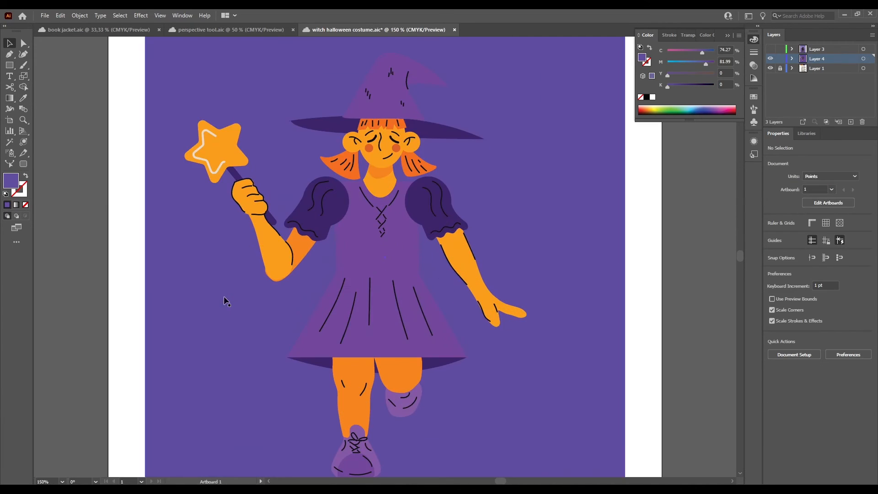
key(ctrl+minus)
drag(353, 342, 316, 290)
drag(9, 65, 44, 75)
drag(307, 342, 446, 361)
key(v)
drag(373, 351, 364, 351)
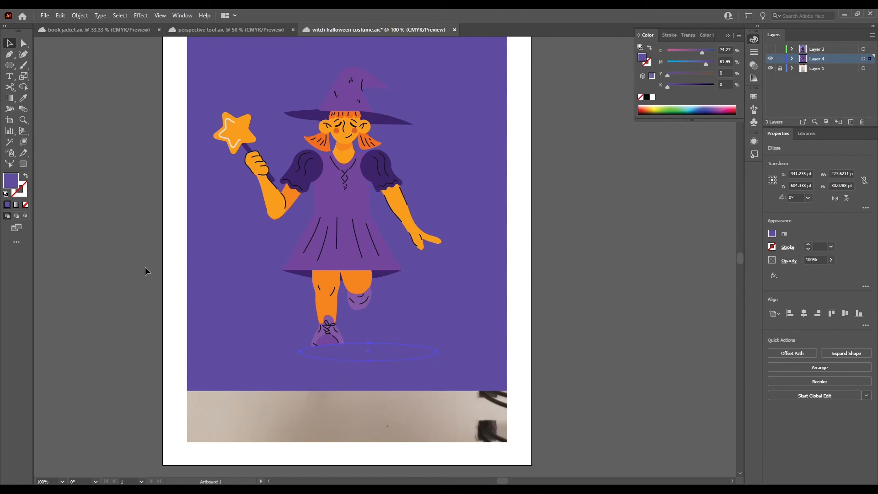
- Fill the ground shadow ellipse with a deeper violet, about C 90, M 100, Y 0, K 0
double_click(8, 184)
click(258, 179)
click(386, 143)
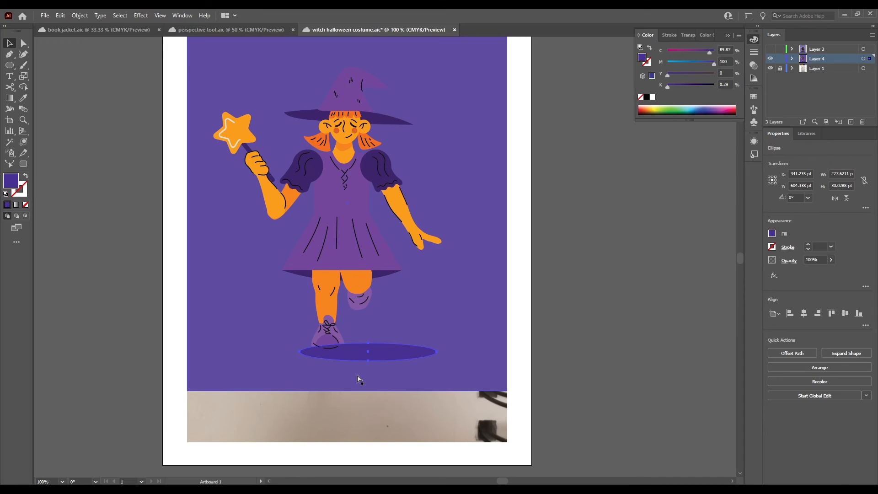
- Arrange the ground shadow behind the shoe but above the background and shift it slightly toward the front foot
key(ctrl+[)
key(ctrl+[)
key(ctrl+])
click(359, 379)
click(97, 314)
drag(363, 356, 358, 353)
click(140, 217)
- Brush a curved black contour line along each side of the dress's waist using the 5 pt. Round brush and 1 pt stroke
drag(140, 216, 157, 309)
key(ctrl+plus)
key(ctrl+plus)
key(ctrl+plus)
key(ctrl+plus)
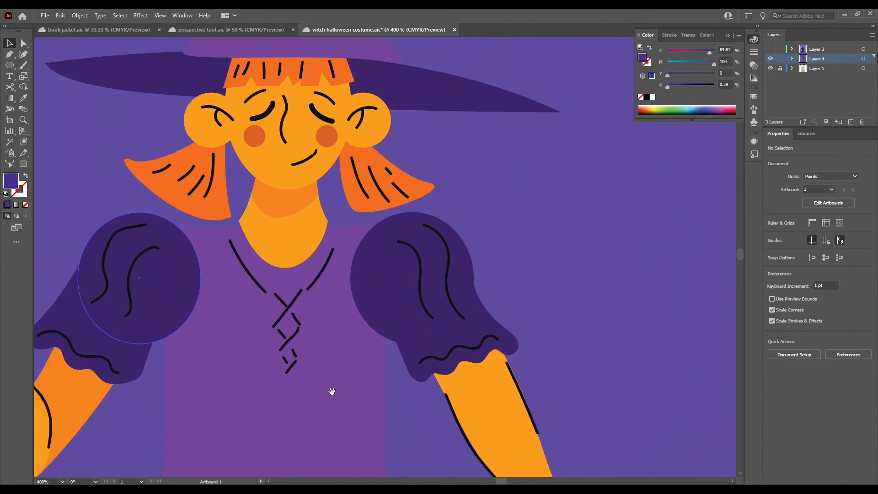
drag(332, 391, 453, 203)
click(305, 316)
key(b)
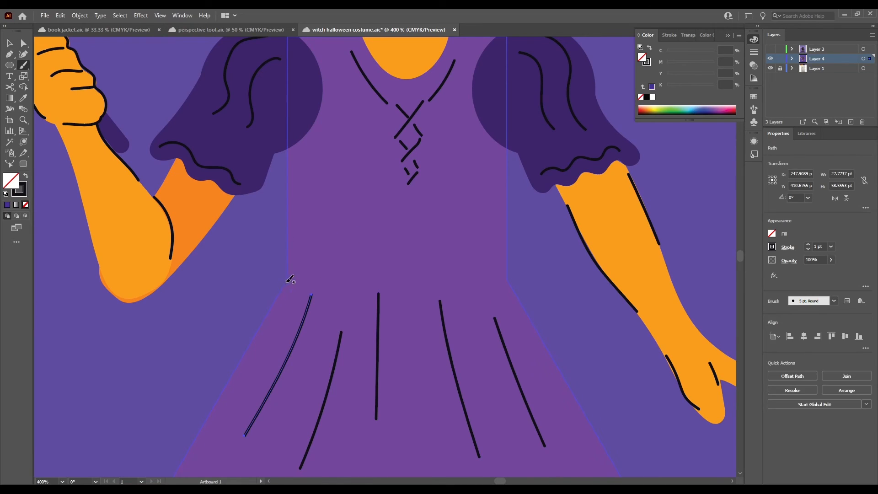
drag(287, 282, 298, 201)
key(ctrl+z)
drag(506, 175, 513, 283)
- Brush small groups of short black texture dashes across the dress's bodice and skirt
key(ctrl+minus)
key(ctrl+minus)
key(ctrl+minus)
key(ctrl+minus)
key(ctrl+minus)
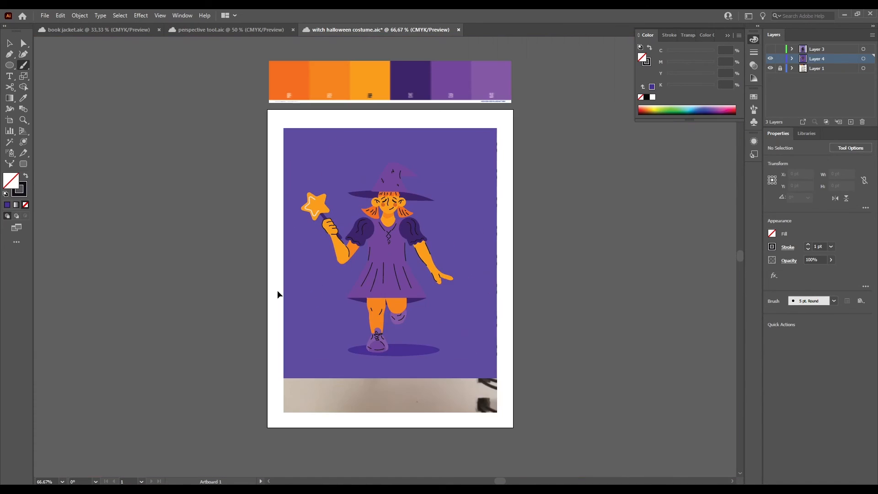
key(ctrl+plus)
key(ctrl+plus)
key(ctrl+plus)
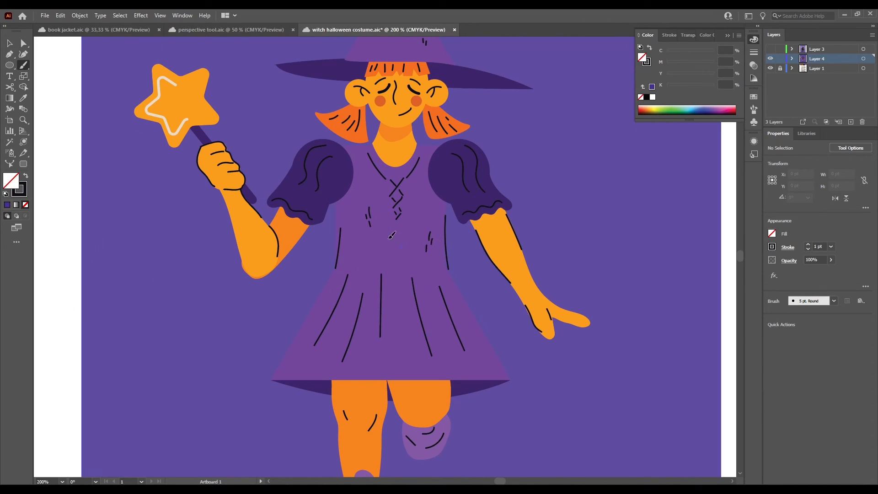
key(v)
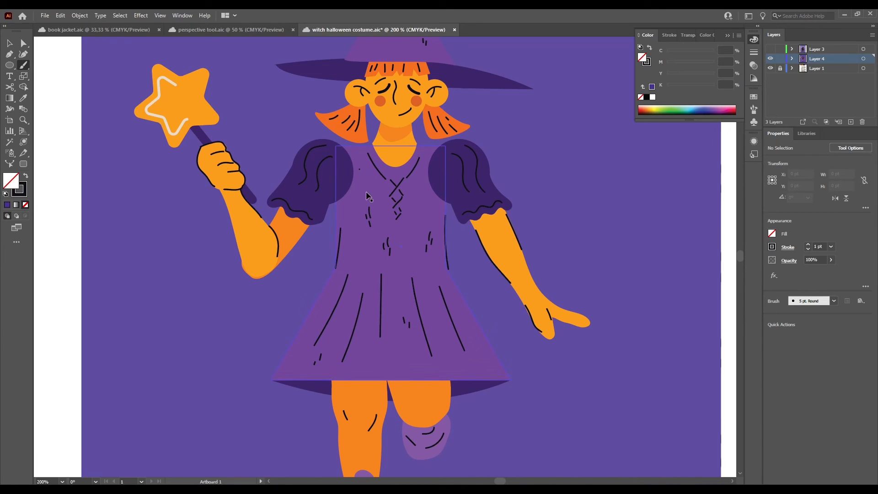
- Brush lobed leaf outlines on both sides of the hat and a simple leaf outline beyond the hat brim
key(ctrl+1)
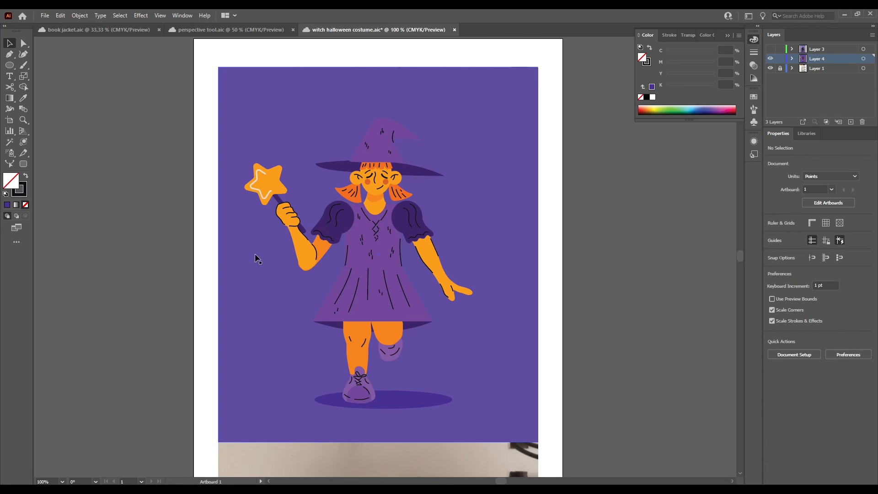
key(ctrl+plus)
key(ctrl+plus)
key(b)
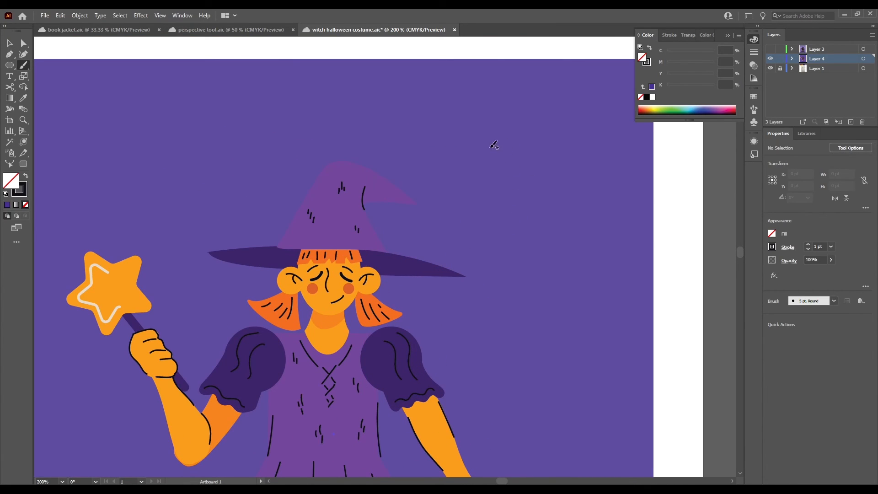
mouse_move(486, 204)
mouse_down()
mouse_move(475, 205)
mouse_move(527, 195)
mouse_move(482, 183)
mouse_move(481, 212)
mouse_up()
key(ctrl+z)
mouse_move(206, 163)
mouse_down()
mouse_move(197, 128)
mouse_move(169, 114)
mouse_move(158, 124)
mouse_move(191, 165)
mouse_up()
drag(420, 205, 396, 161)
drag(476, 225, 475, 233)
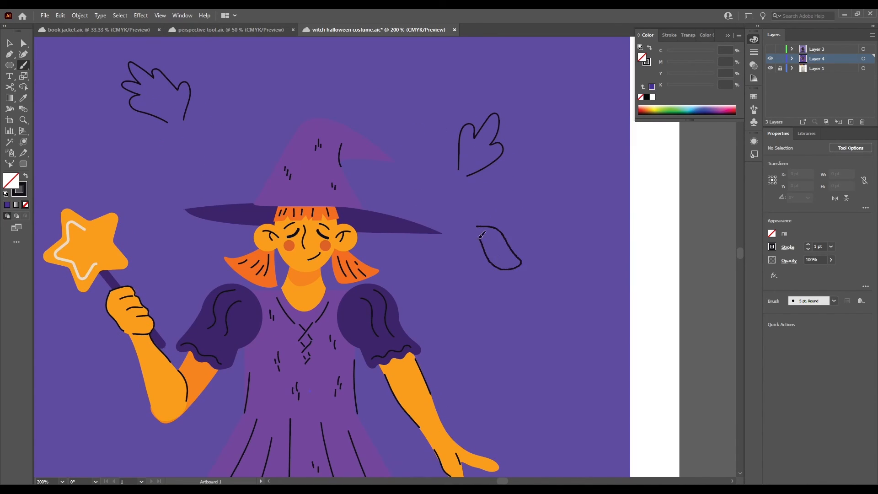
- Brush a slender leaf outline above the wand's star and a rounded leaf outline above the hat
drag(244, 166, 356, 220)
drag(247, 221, 232, 220)
drag(421, 117, 426, 124)
- Brush a leaf outline beside the sleeve of the lowered arm and drop-shaped leaf outlines on both sides of the lower figure
drag(552, 359, 450, 270)
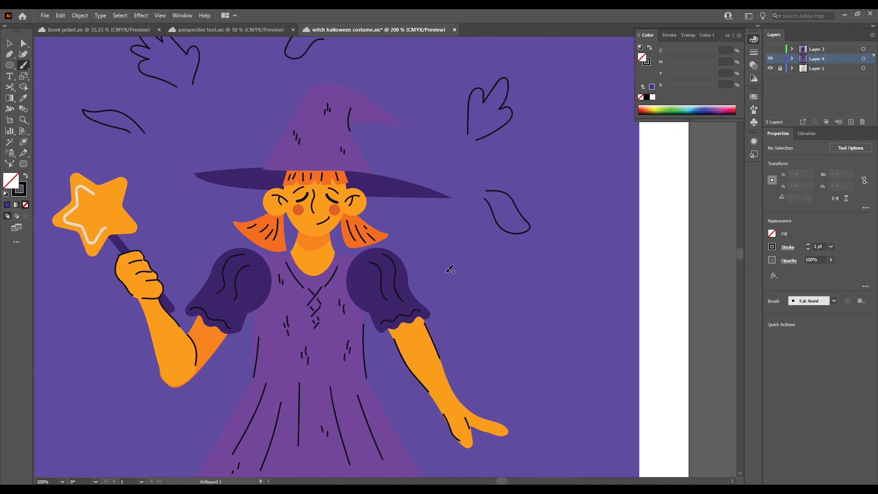
drag(473, 302, 484, 297)
drag(420, 310, 517, 180)
drag(209, 281, 212, 300)
drag(531, 329, 338, 288)
mouse_move(380, 324)
mouse_down()
mouse_move(382, 349)
mouse_move(395, 328)
mouse_up()
- Brush a lobed leaf outline beside the front leg, beneath the drop-shaped leaf on the wand side
mouse_move(158, 312)
mouse_down()
mouse_move(402, 282)
mouse_move(431, 264)
mouse_up()
drag(329, 296, 339, 316)
key(ctrl+z)
mouse_move(347, 282)
mouse_down()
mouse_move(319, 321)
mouse_move(350, 291)
mouse_up()
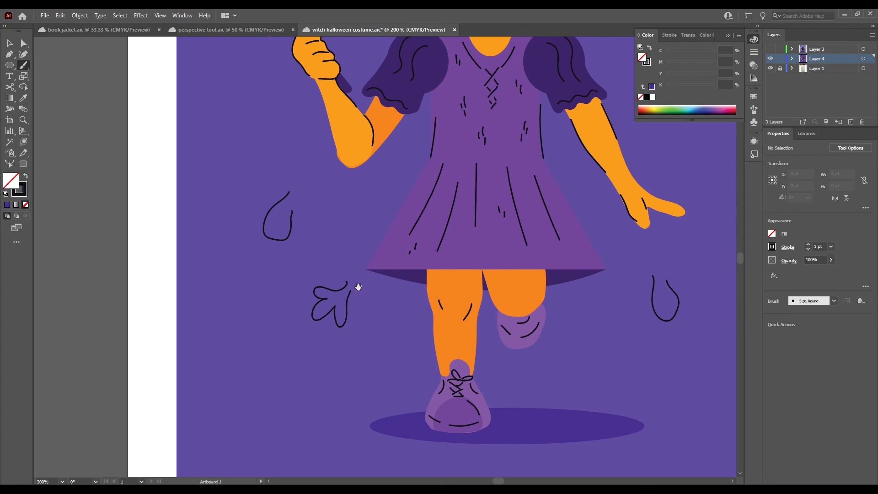
- Delete the leaf outline beside the lowered arm's sleeve and brush a downward-spreading lobed leaf there instead
drag(423, 167, 355, 400)
mouse_move(550, 340)
mouse_down()
mouse_move(390, 261)
mouse_move(446, 295)
mouse_up()
key(v)
key(Delete)
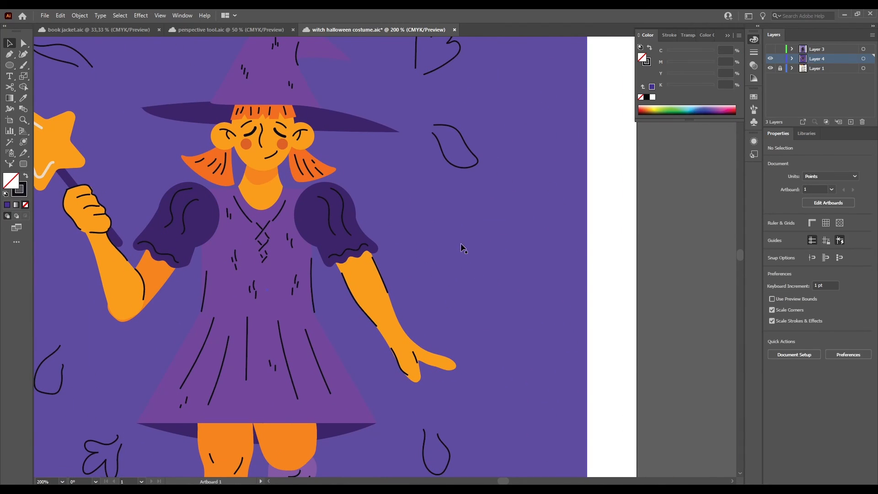
key(b)
mouse_move(447, 216)
mouse_down()
mouse_move(468, 234)
mouse_move(447, 270)
mouse_move(428, 240)
mouse_move(434, 220)
mouse_up()
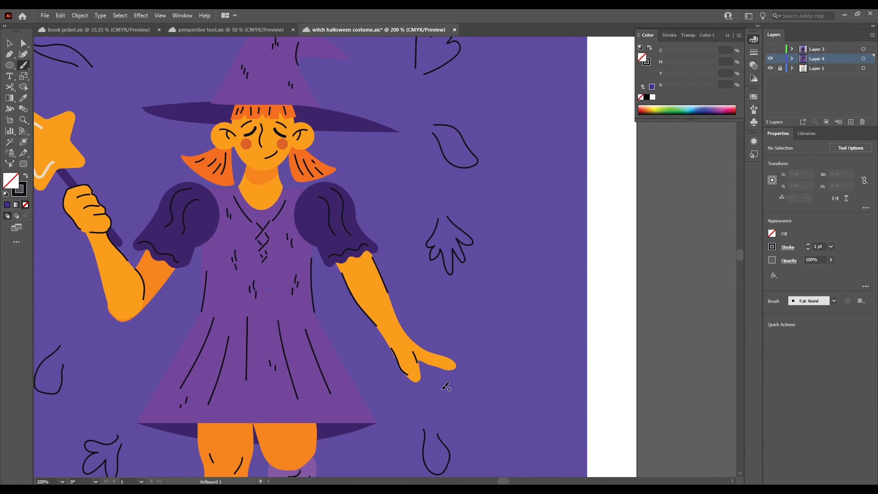
- Delete the drop-shaped leaf outline on the wand side and move the lobed leaf below it up into its place
key(ctrl+1)
key(v)
click(214, 324)
key(Delete)
drag(241, 359, 221, 313)
- Replace the leaf outline above the hat with the one from beside the sleeve, and space the neighbouring leaves around the figure
drag(416, 260, 422, 268)
drag(416, 158, 434, 153)
click(315, 123)
key(Delete)
drag(243, 135, 222, 155)
drag(418, 209, 373, 142)
drag(430, 133, 433, 160)
- Rotate the lobed leaf outline beside the sleeve of the lowered arm so its open stem end faces the figure
key(r)
drag(422, 268, 430, 250)
key(v)
- Delete the drop-shaped leaf outline below the lowered hand and move the slender leaf to just above the wand's star
click(416, 359)
key(Delete)
drag(273, 145, 241, 161)
click(139, 212)
- Brush central stems on the lobed leaf beside the sleeve, the lobed leaf beside the hat and the rounded leaf above the hat
key(ctrl+plus)
drag(427, 291, 430, 327)
key(ctrl+plus)
key(ctrl+plus)
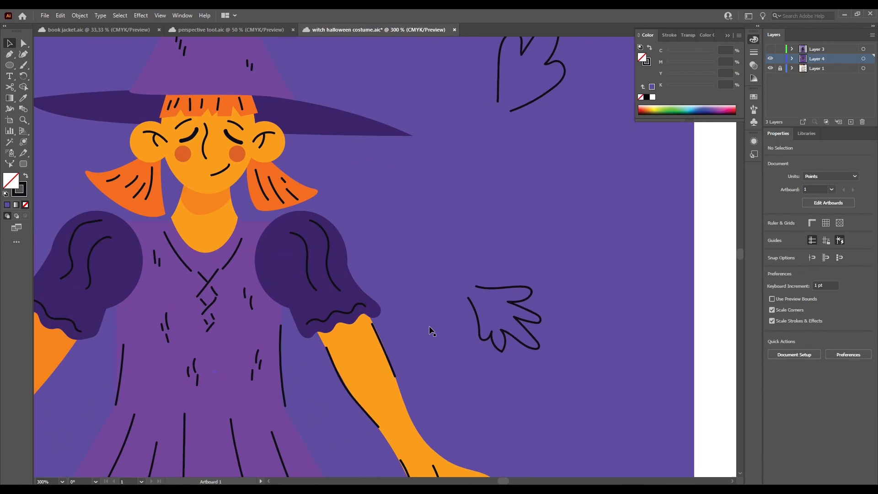
key(b)
drag(495, 311, 455, 276)
drag(462, 187, 449, 305)
drag(509, 199, 477, 257)
drag(468, 277, 502, 394)
drag(371, 162, 323, 145)
- Brush a stem and side veins on the lobed leaf between wand and hat, and short veins in the rounded leaf above the hat
drag(300, 310, 455, 324)
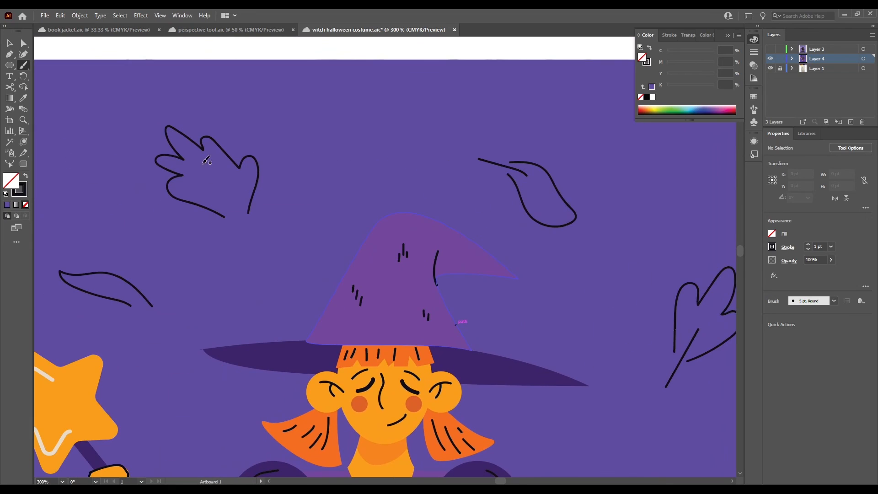
drag(207, 165, 248, 247)
mouse_move(212, 187)
mouse_down()
mouse_move(230, 198)
mouse_move(228, 190)
mouse_up()
mouse_move(527, 177)
mouse_down()
mouse_move(544, 211)
mouse_move(549, 195)
mouse_up()
drag(623, 276, 519, 232)
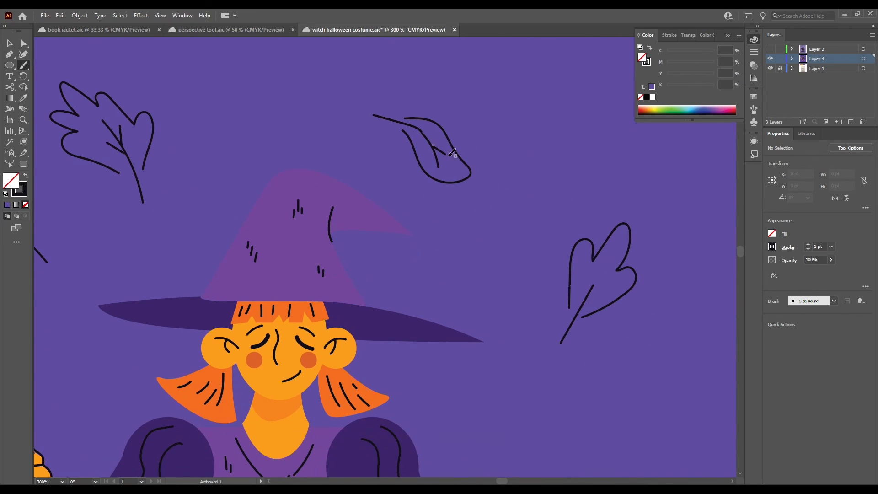
- Brush side veins in the lobed leaf beside the hat and a vein line in the slender leaf above the star
mouse_move(587, 273)
mouse_down()
mouse_move(587, 296)
mouse_move(613, 289)
mouse_up()
drag(594, 284, 610, 260)
drag(429, 265, 561, 188)
drag(293, 201, 498, 158)
drag(342, 132, 375, 170)
- Brush vein strokes in the small lobed leaf beneath the wand arm and in the lobed leaf beside the sleeve
drag(517, 426, 510, 94)
mouse_move(324, 253)
mouse_down()
mouse_move(330, 234)
mouse_move(305, 246)
mouse_up()
drag(723, 279, 383, 435)
drag(428, 225, 431, 238)
- Examine the stem and veins of the lobed leaf beside the sleeve up close, and check the whole artboard
key(ctrl+minus)
key(ctrl+minus)
key(ctrl+minus)
mouse_move(429, 225)
mouse_down()
mouse_move(453, 222)
mouse_move(469, 240)
mouse_up()
key(ctrl+plus)
key(ctrl+plus)
key(ctrl+plus)
key(ctrl+plus)
key(a)
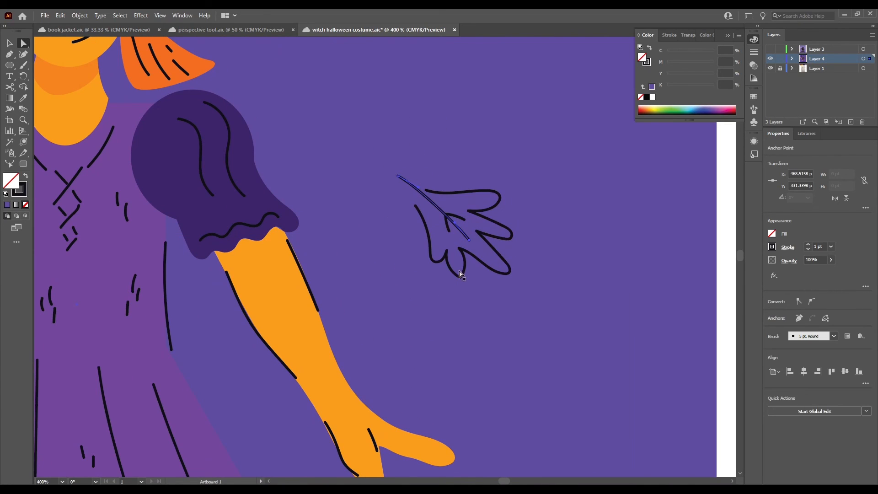
click(529, 359)
key(ctrl+0)
key(v)
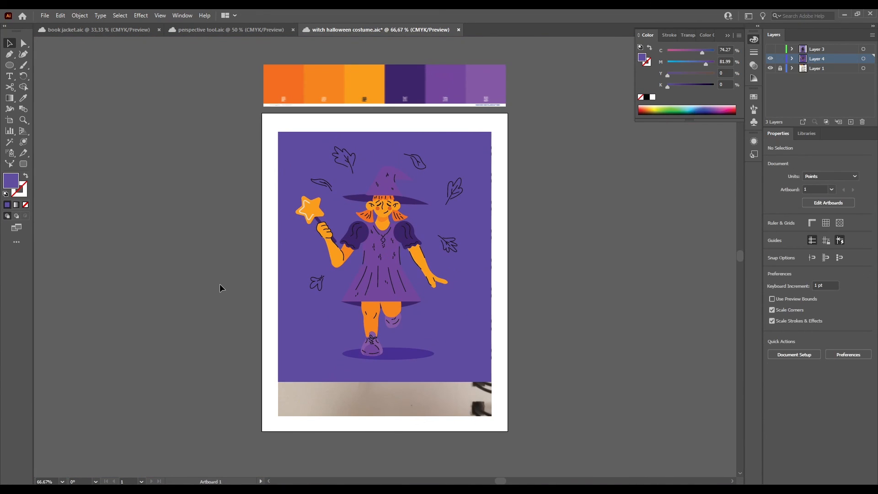